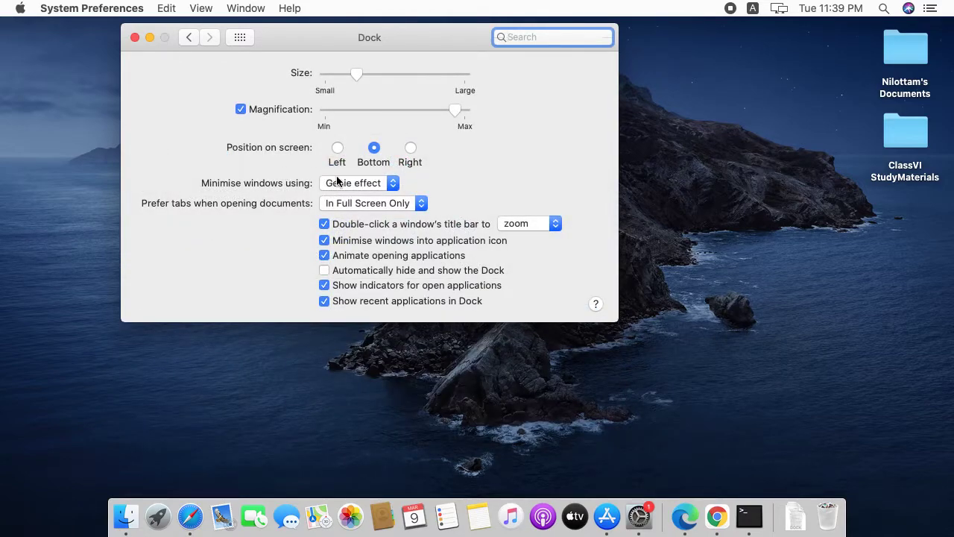
Try out automatically hiding and showing the Dock, switching the option on and back off.
click(352, 183)
click(352, 183)
click(339, 270)
click(339, 270)
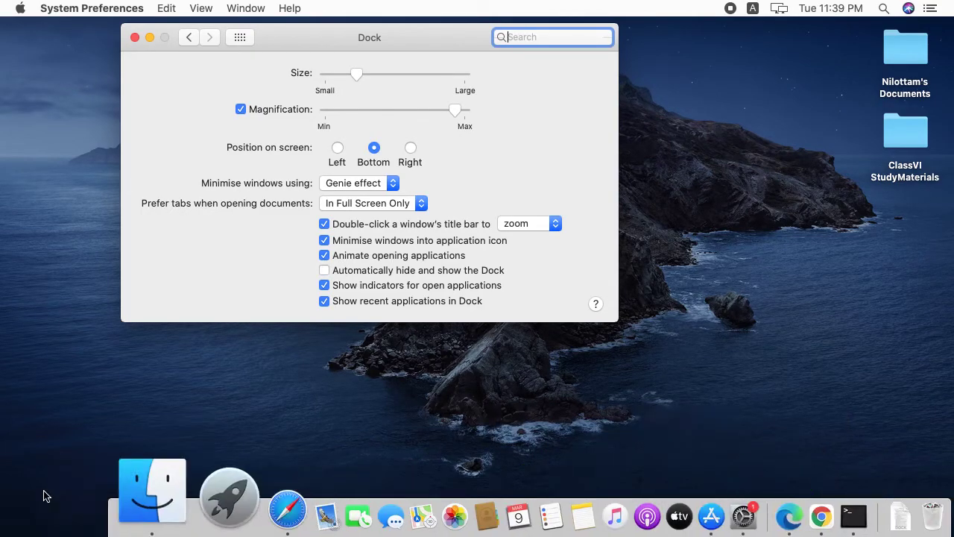
click(451, 274)
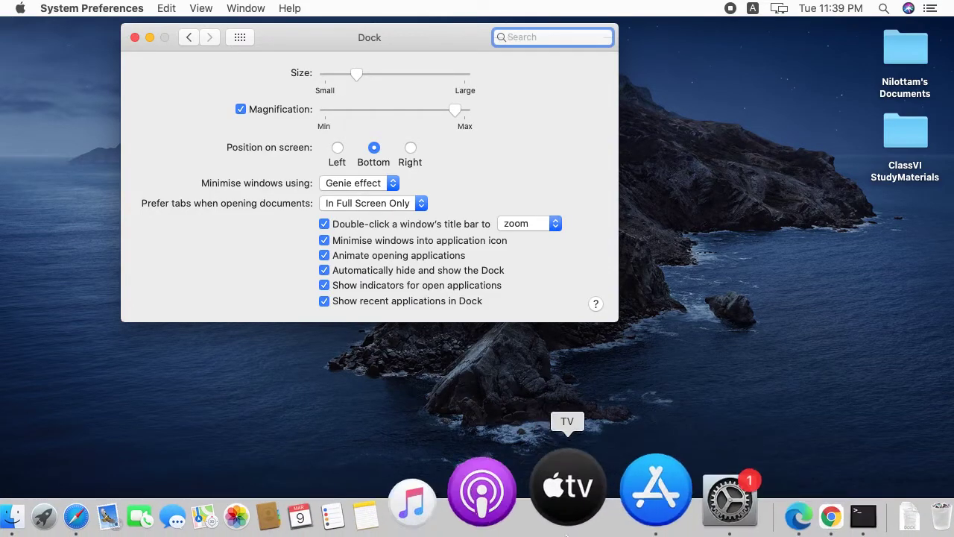
click(439, 273)
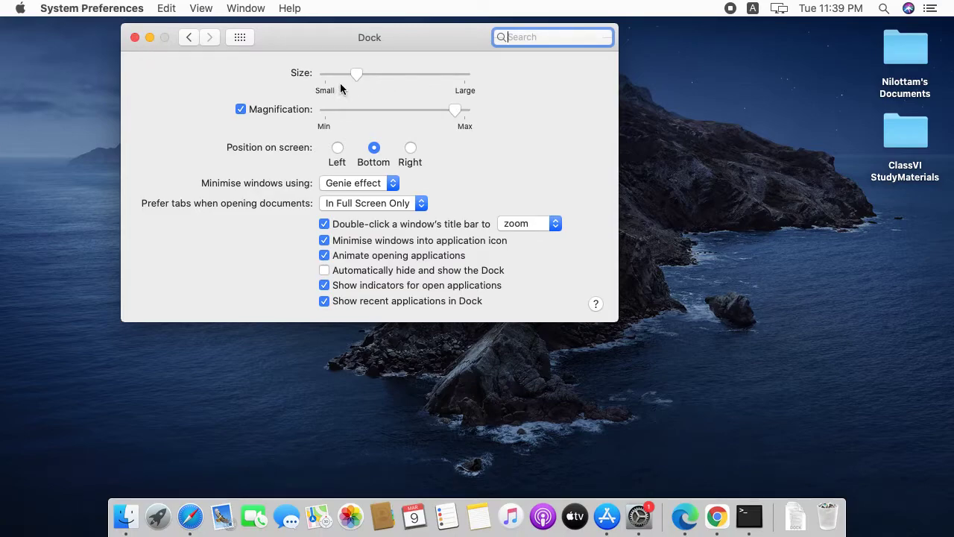
Make the Dock slightly smaller, raise its magnification a little towards Max, and close the Dock preferences.
drag(354, 82, 351, 82)
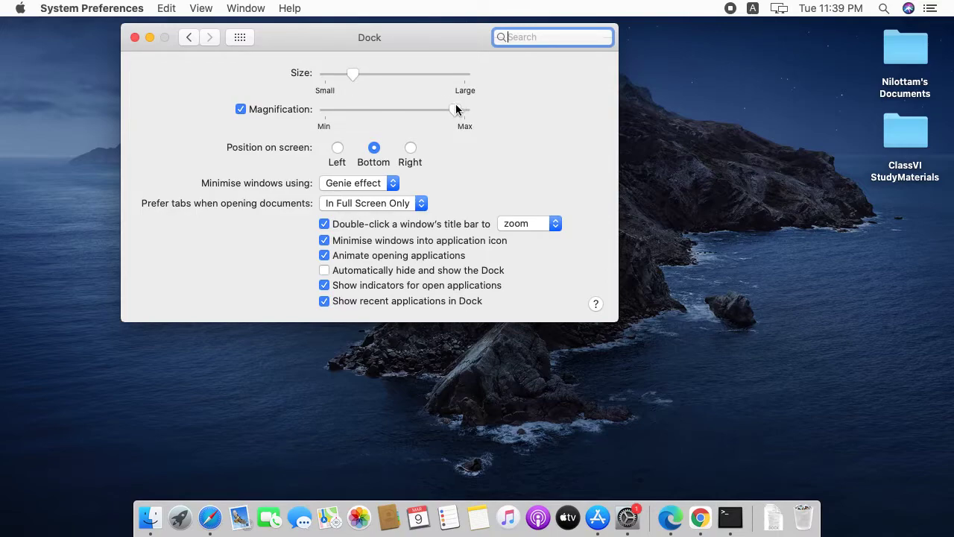
drag(455, 105, 461, 104)
click(135, 37)
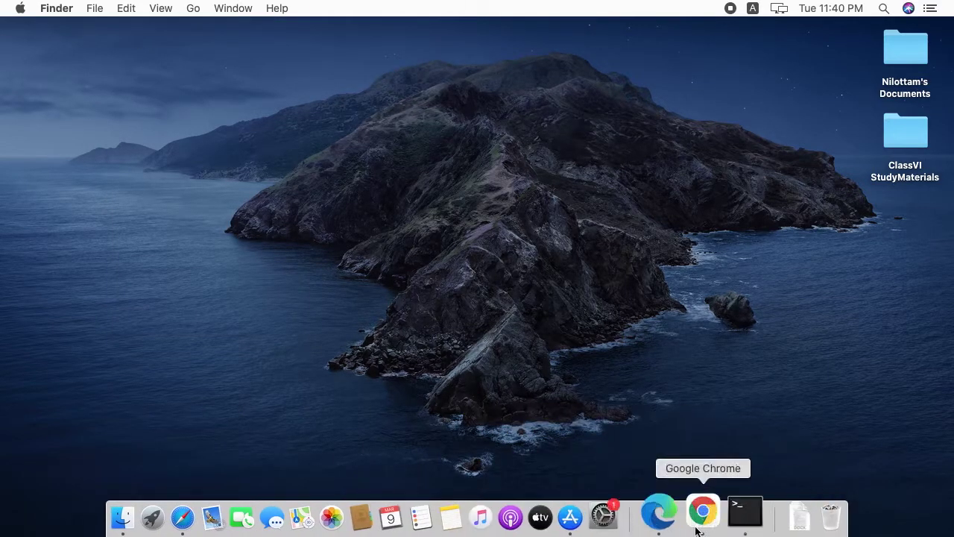
View the Software Update preferences and the contents of the Bin, closing both windows.
click(20, 9)
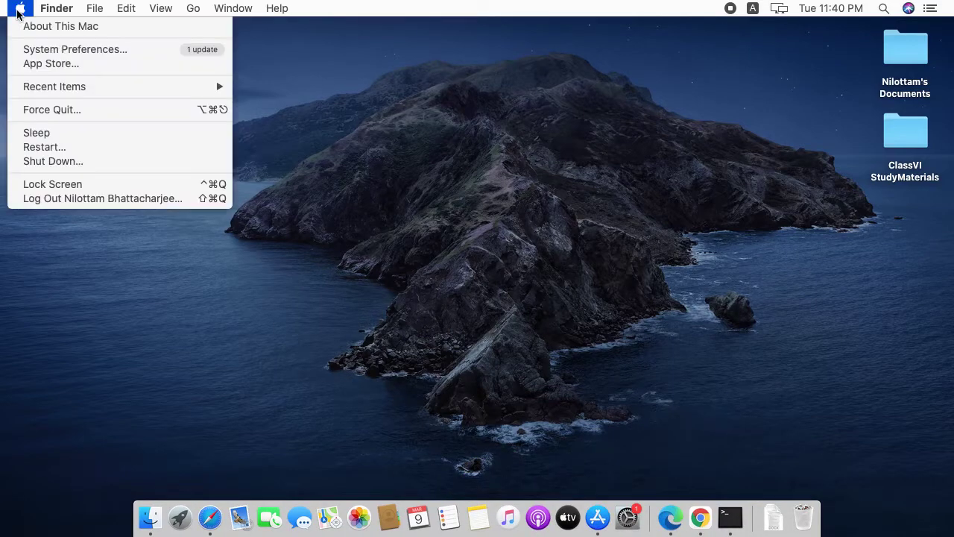
click(69, 51)
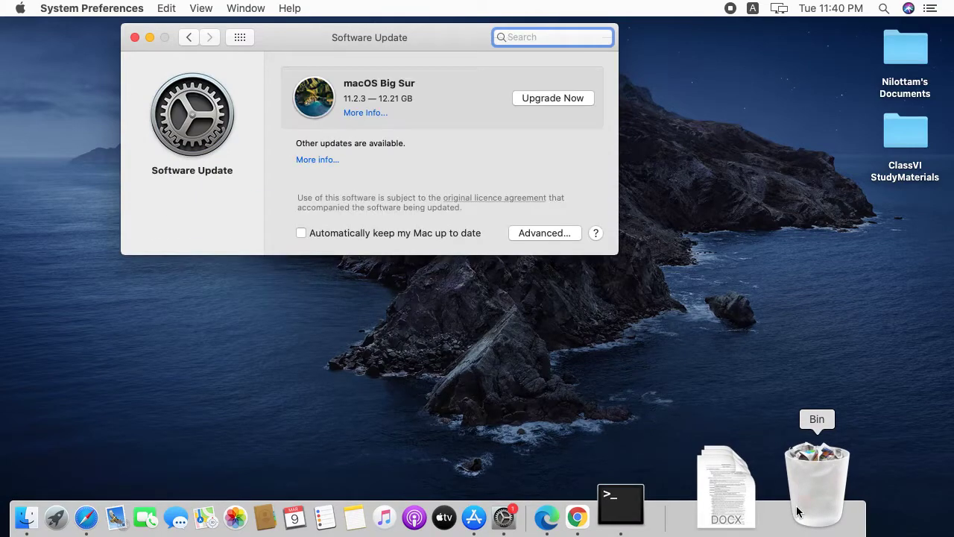
click(795, 510)
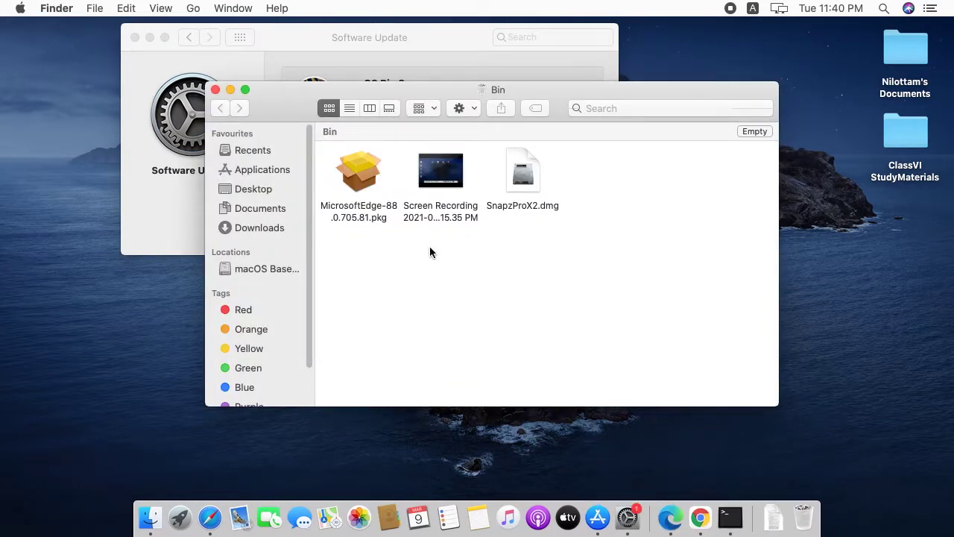
click(215, 90)
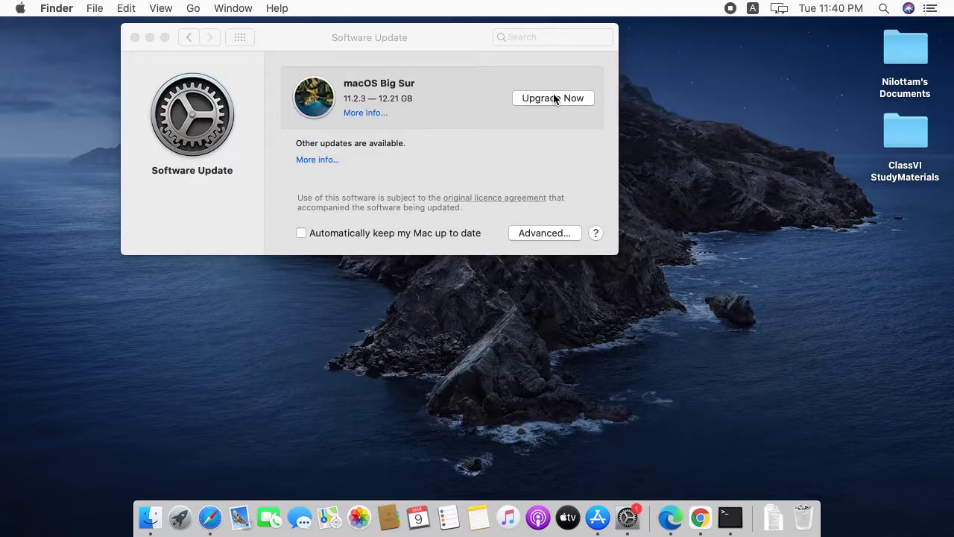
click(134, 37)
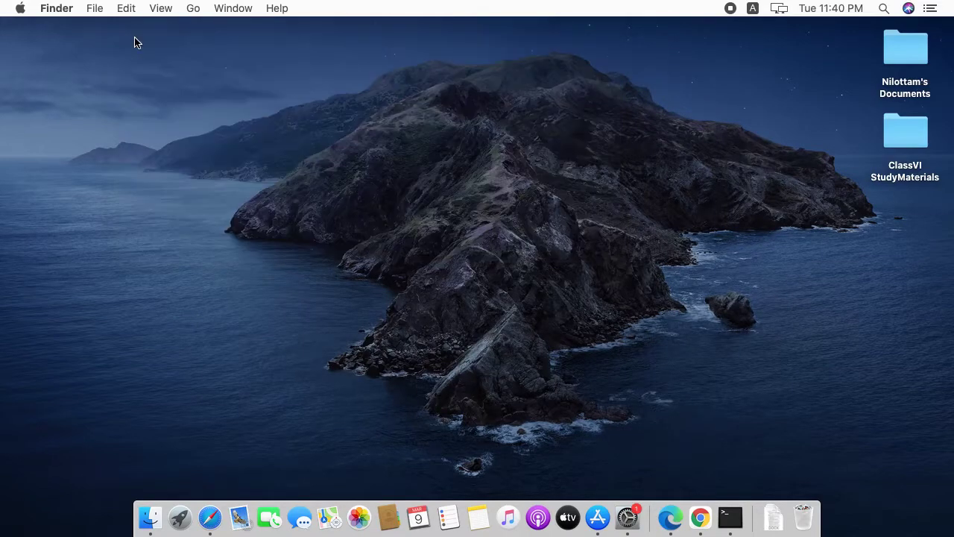
Open the Applications folder in Finder, and briefly view Safari's start page before closing it.
click(157, 506)
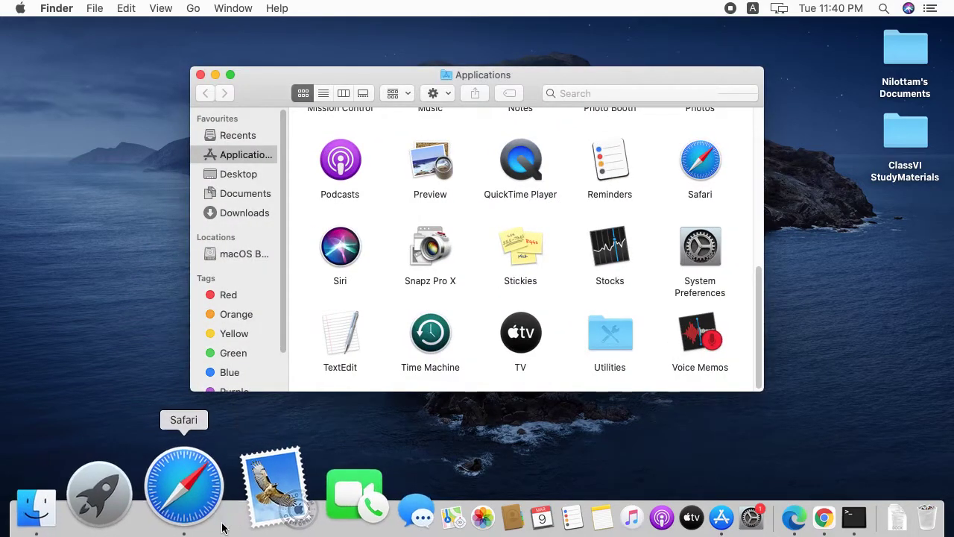
click(214, 527)
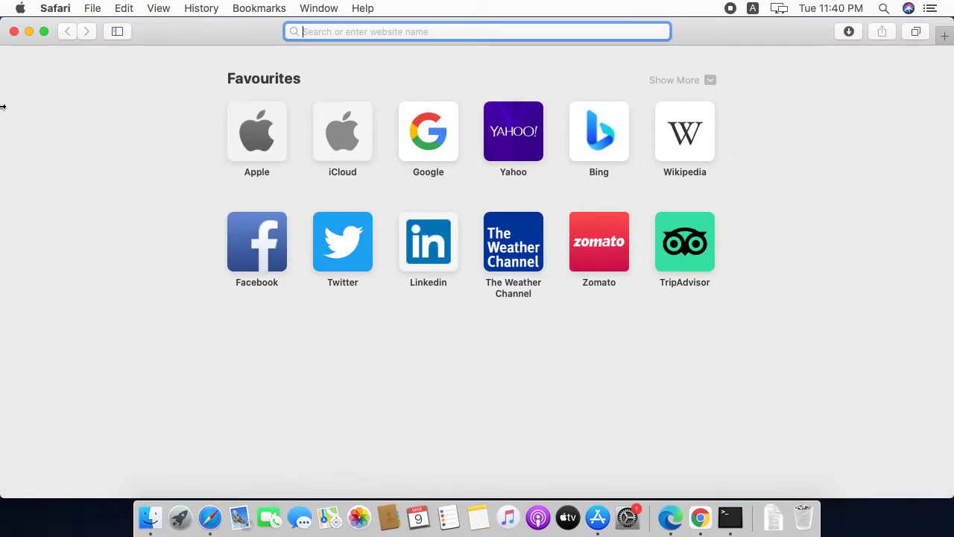
click(14, 31)
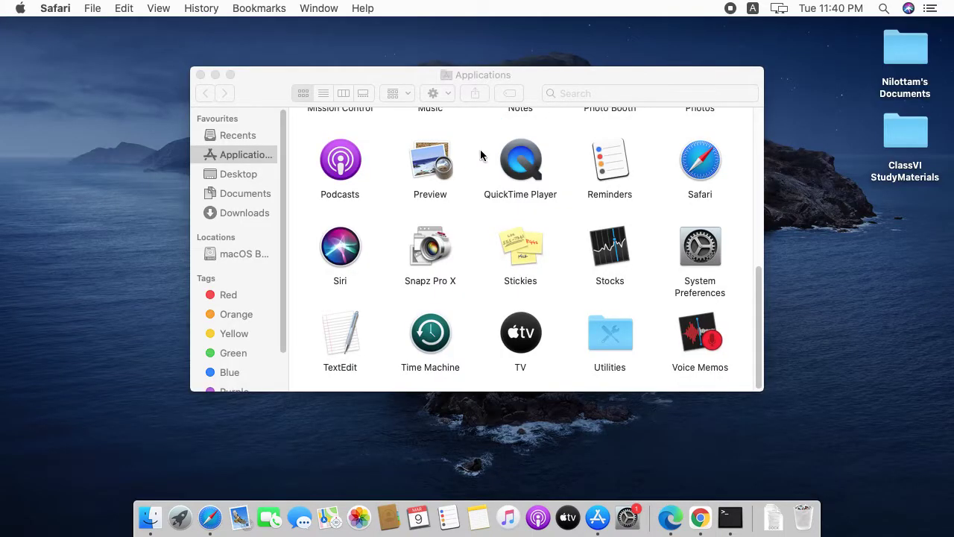
Look through the Applications folder and show the package contents of Automator.
scroll(483, 326, down, 1)
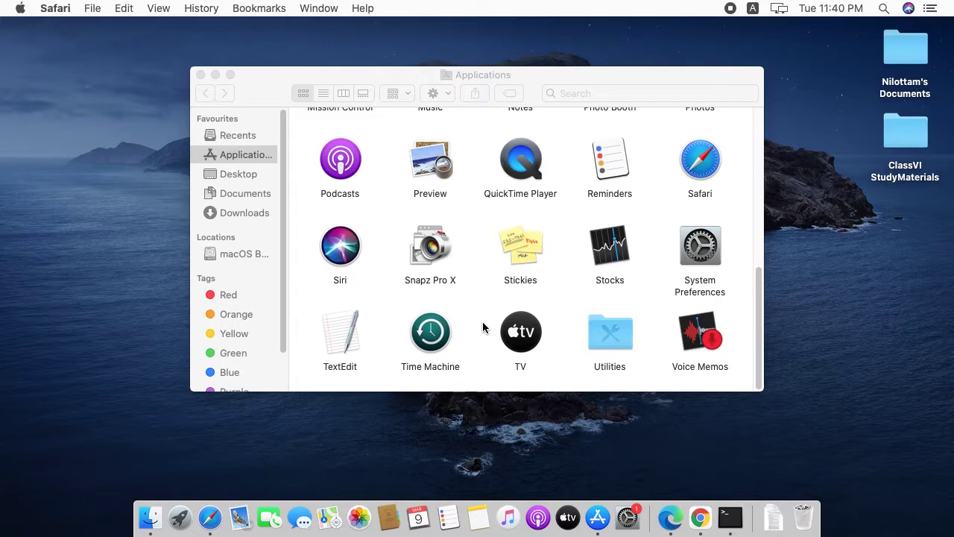
scroll(482, 326, up, 10)
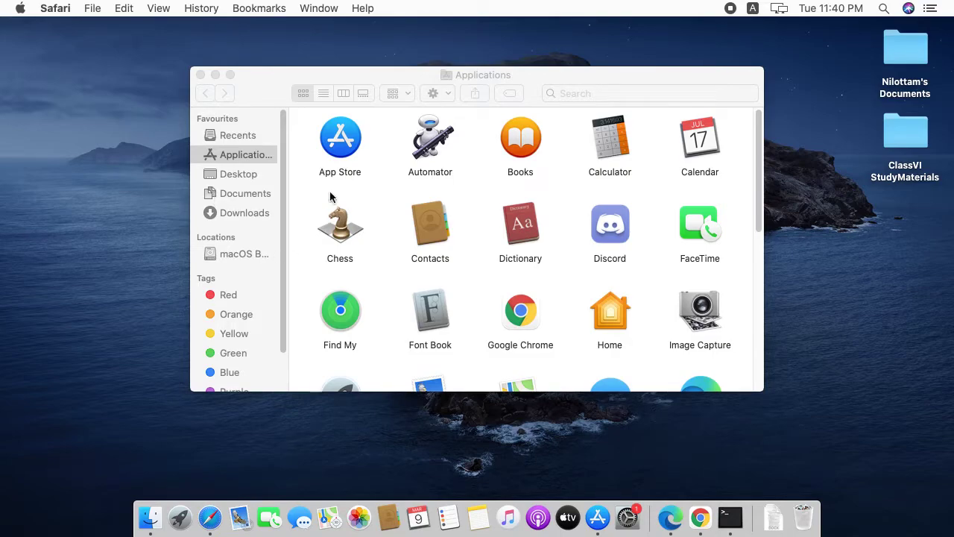
click(334, 136)
click(444, 139)
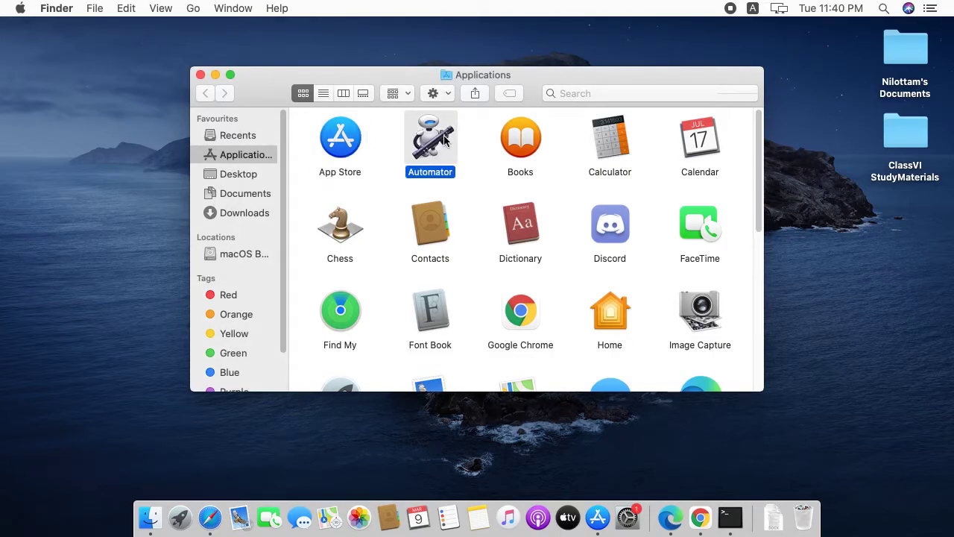
right_click(444, 139)
click(501, 156)
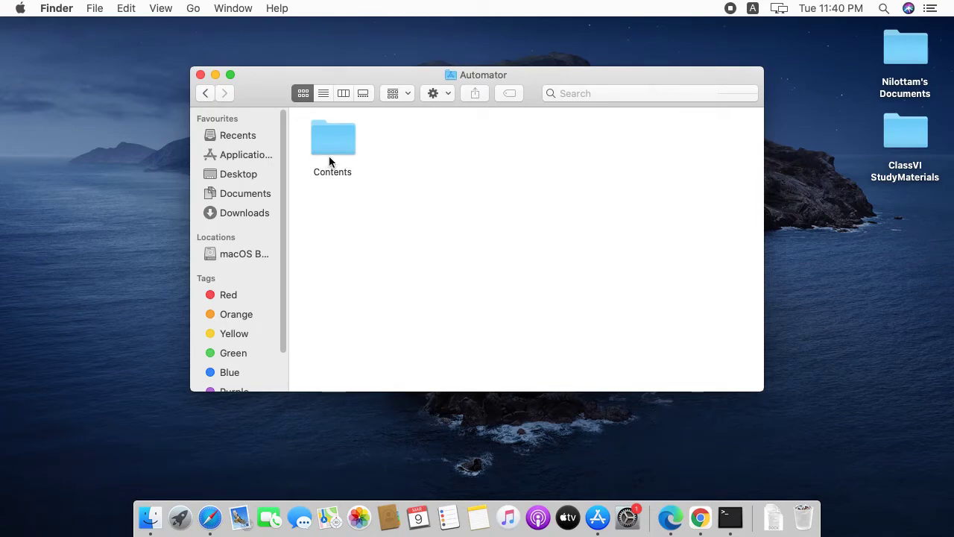
Browse Automator's Contents folder down to its MacOS folder and close the Finder window.
click(333, 150)
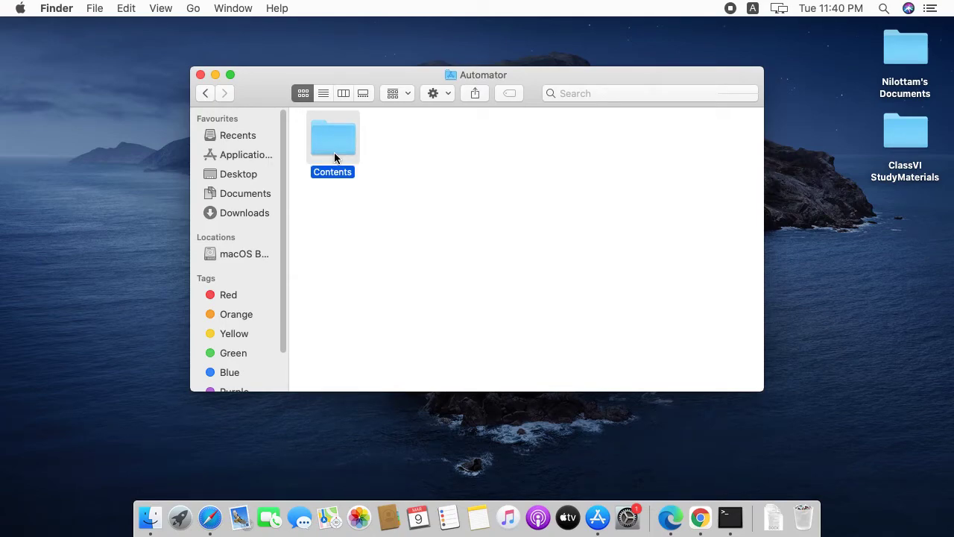
double_click(335, 157)
click(490, 151)
click(455, 211)
double_click(485, 144)
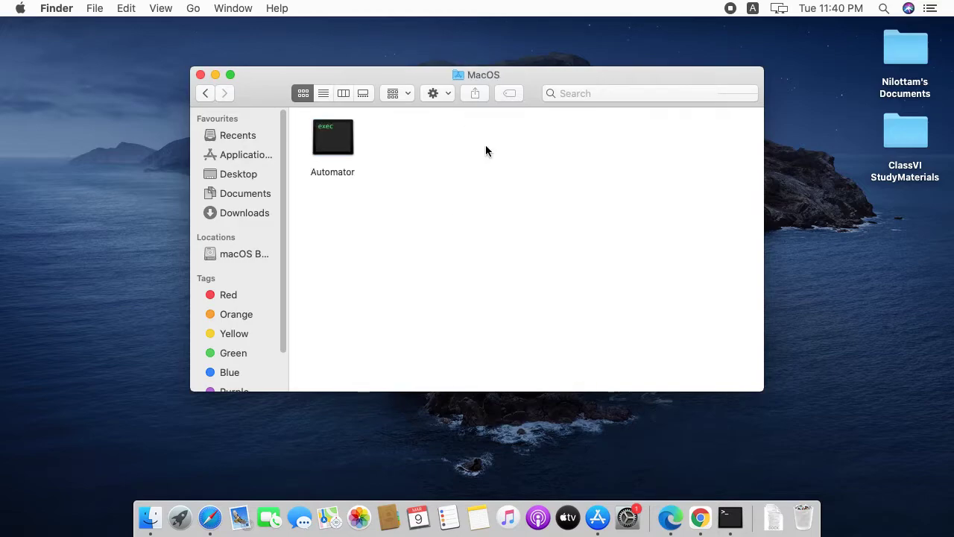
click(200, 75)
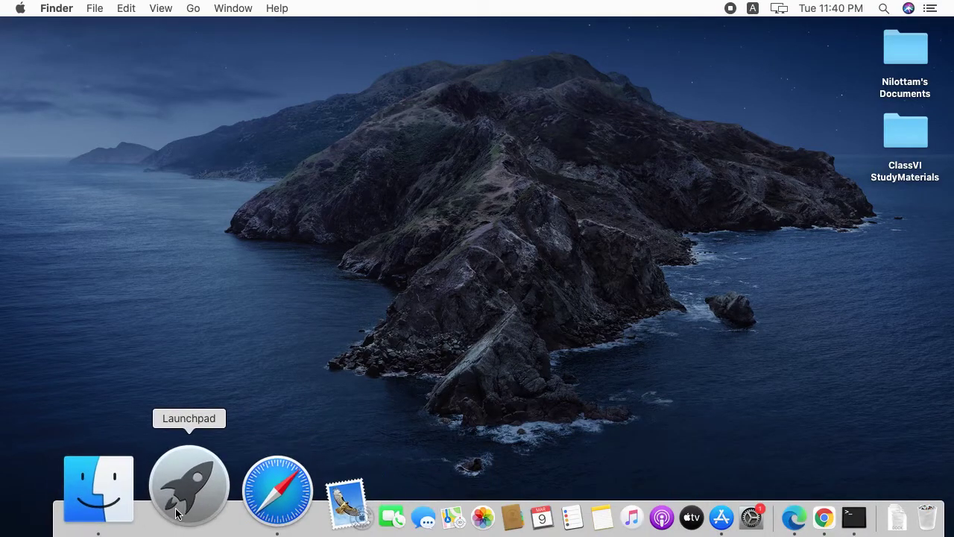
Open a new Finder window on Recents and view the actions available for SnapzProX2.dmg.
click(144, 513)
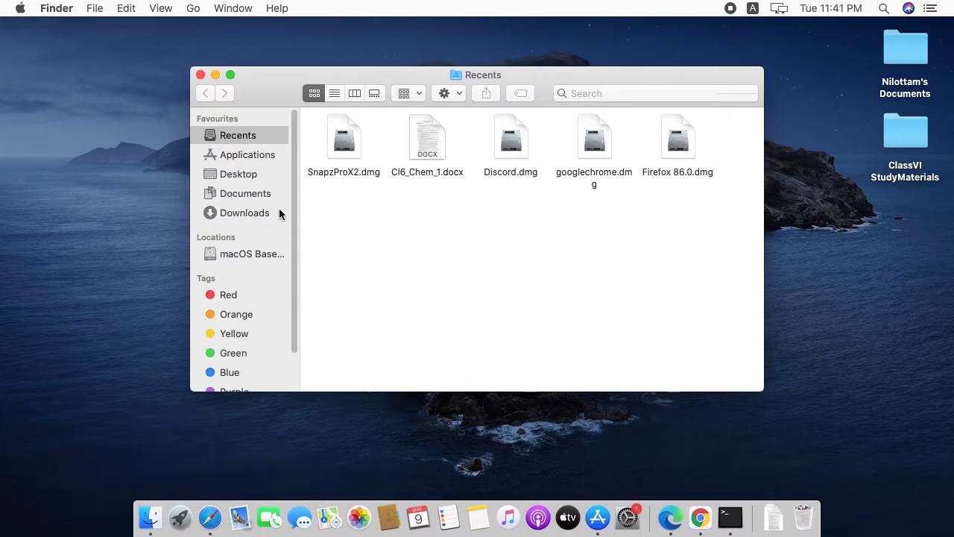
right_click(350, 158)
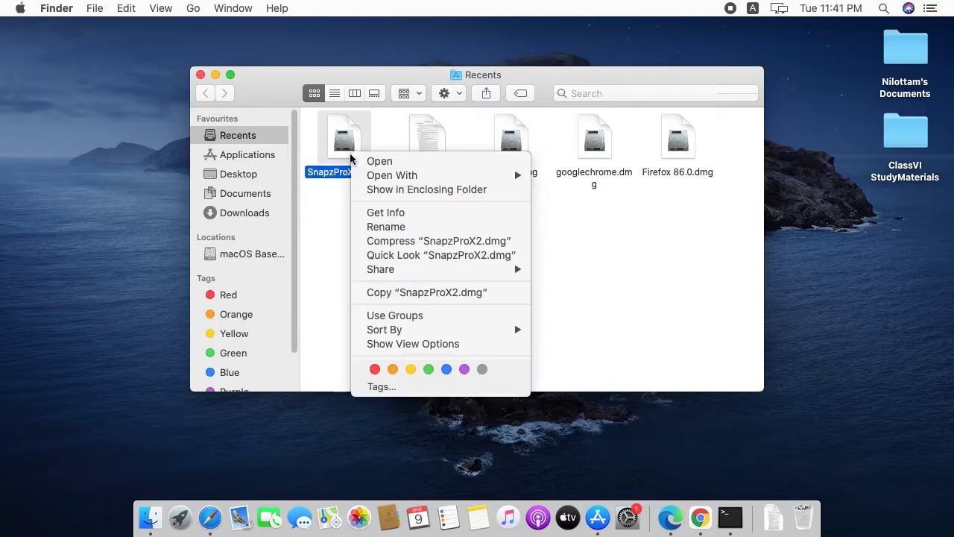
click(585, 212)
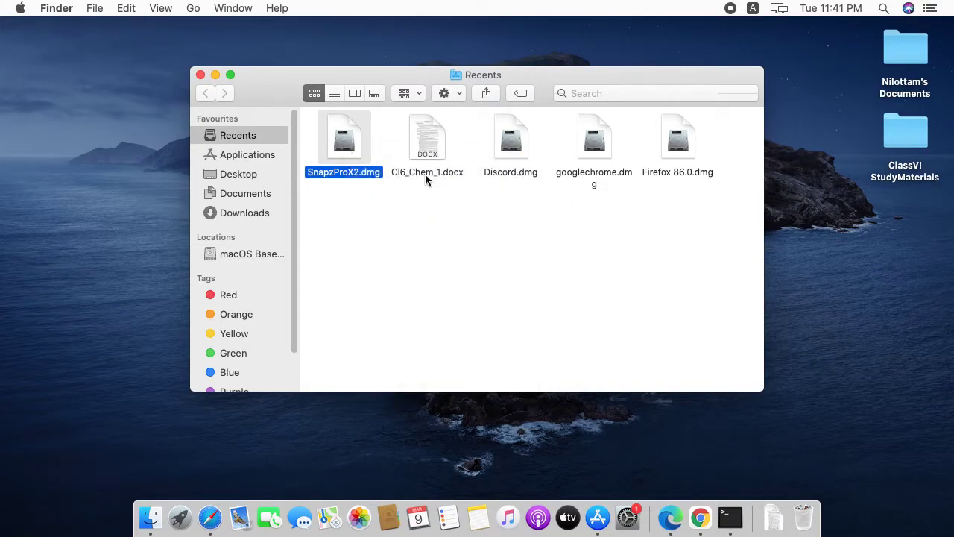
Show Cl6_Chem_1.docx from Recents in its enclosing folder and close both Finder windows.
right_click(429, 160)
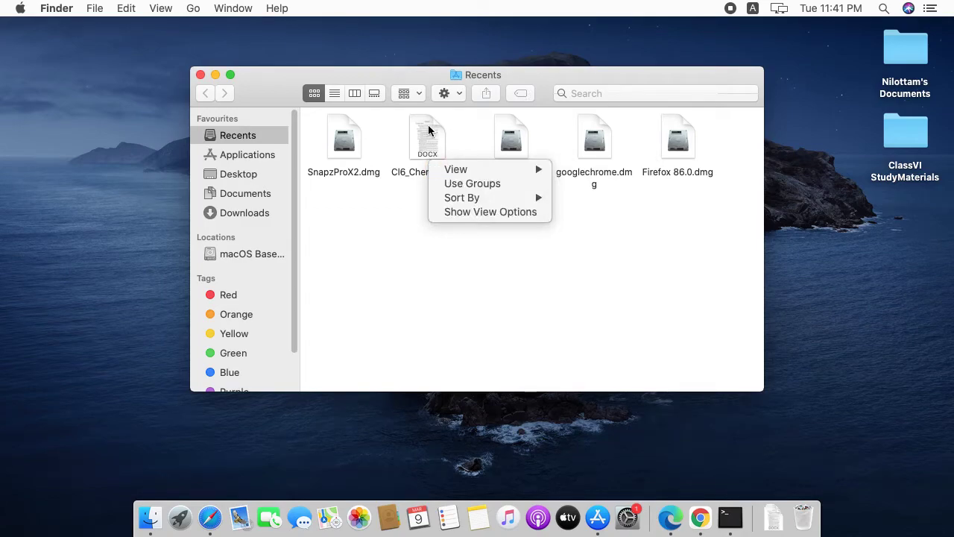
click(429, 130)
click(428, 132)
right_click(429, 133)
mouse_move(491, 160)
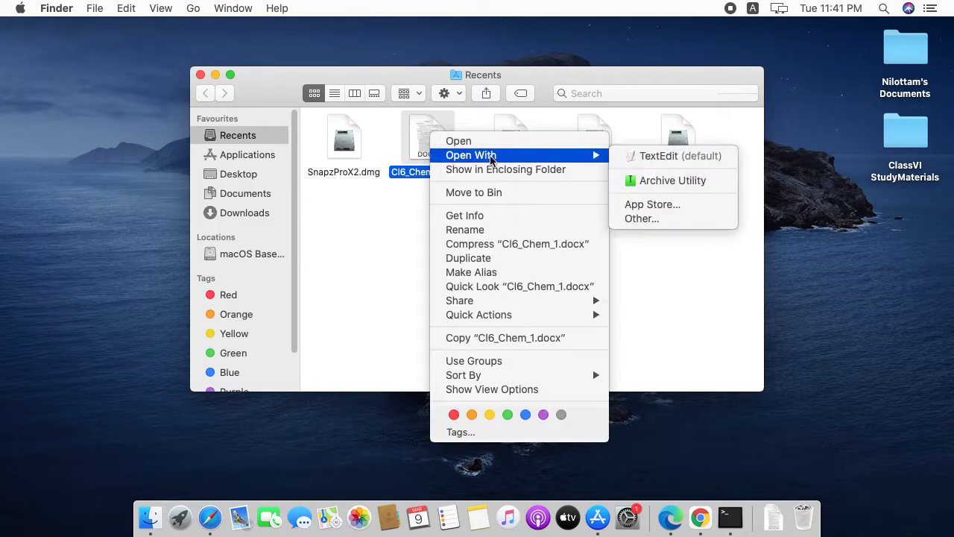
click(536, 169)
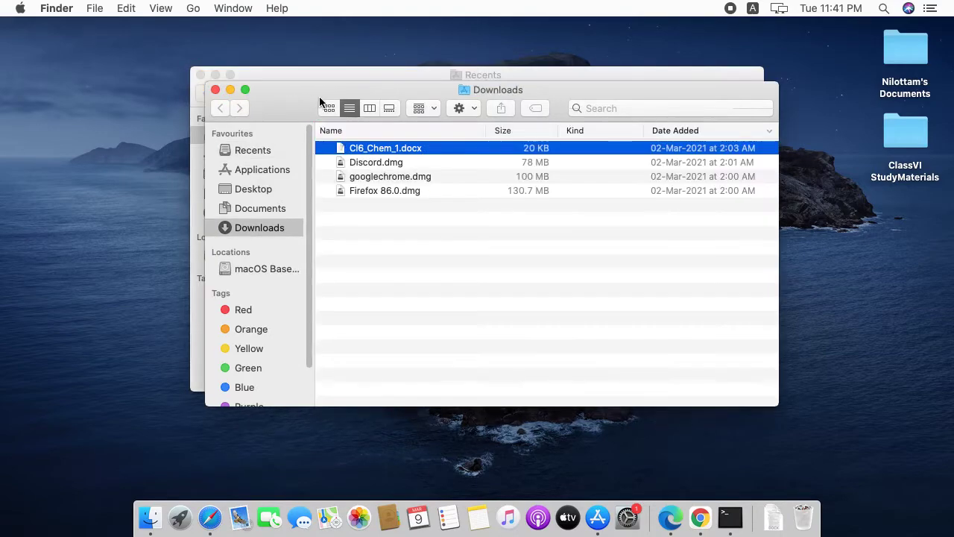
click(215, 91)
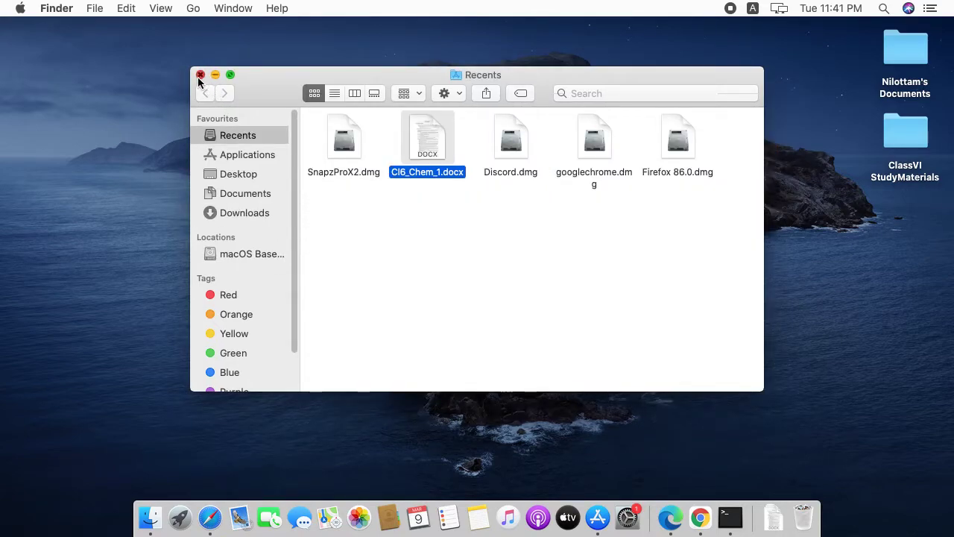
click(200, 76)
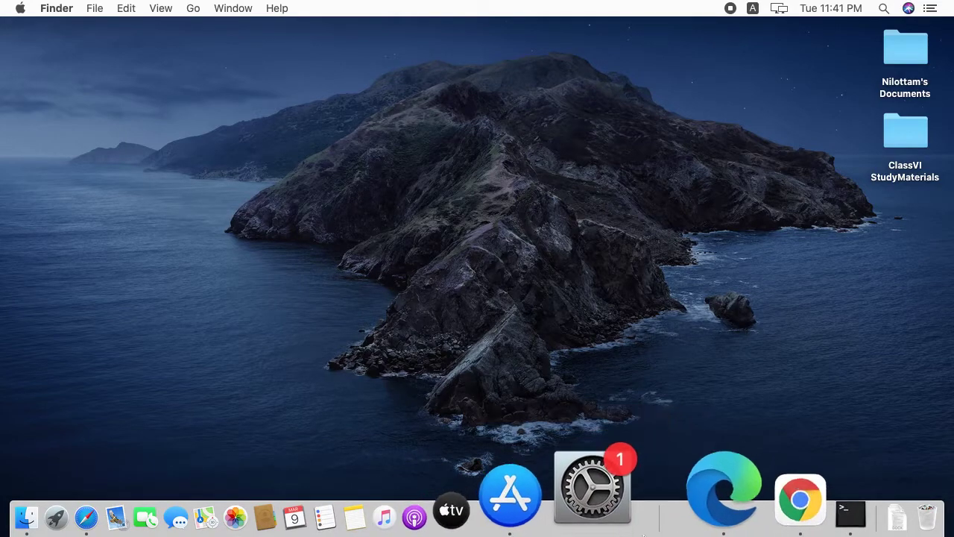
Launch Terminal and view the actions available for the personal documents folder on the desktop.
click(727, 521)
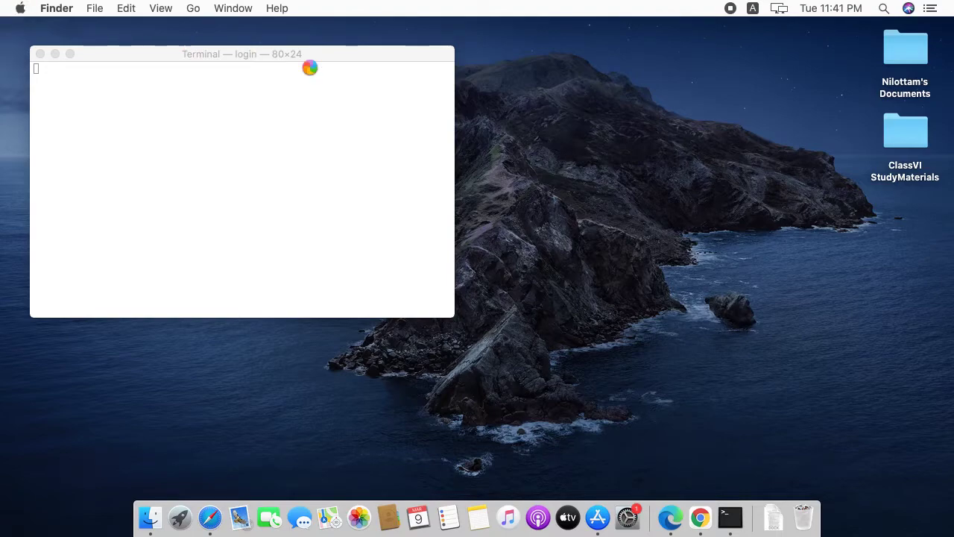
click(900, 149)
click(920, 69)
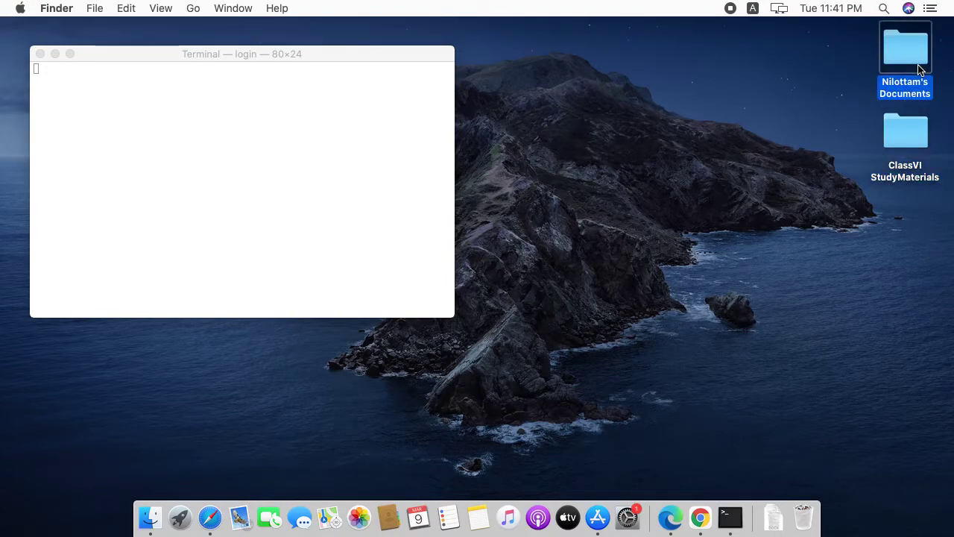
right_click(920, 70)
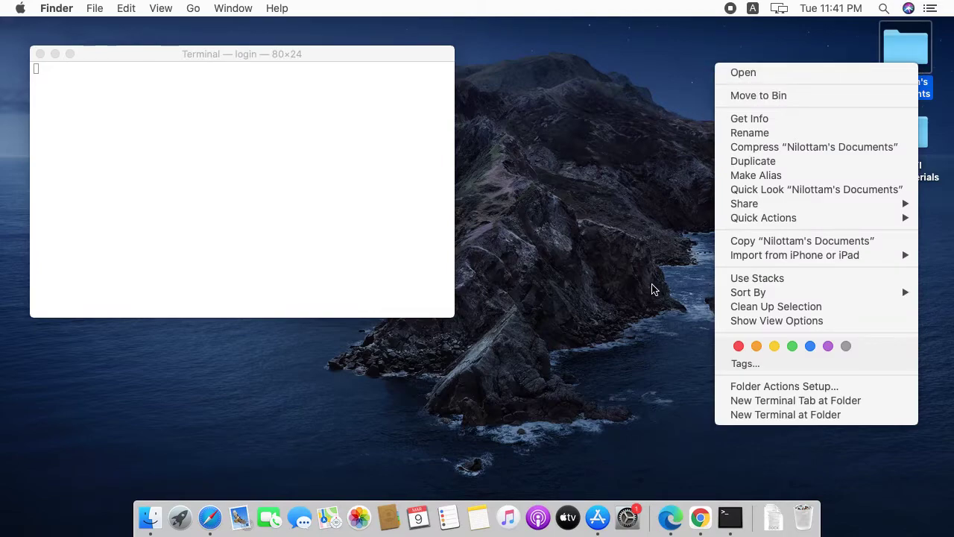
click(579, 165)
View the actions available for the ClassVI StudyMaterials folder on the desktop without choosing one.
click(877, 154)
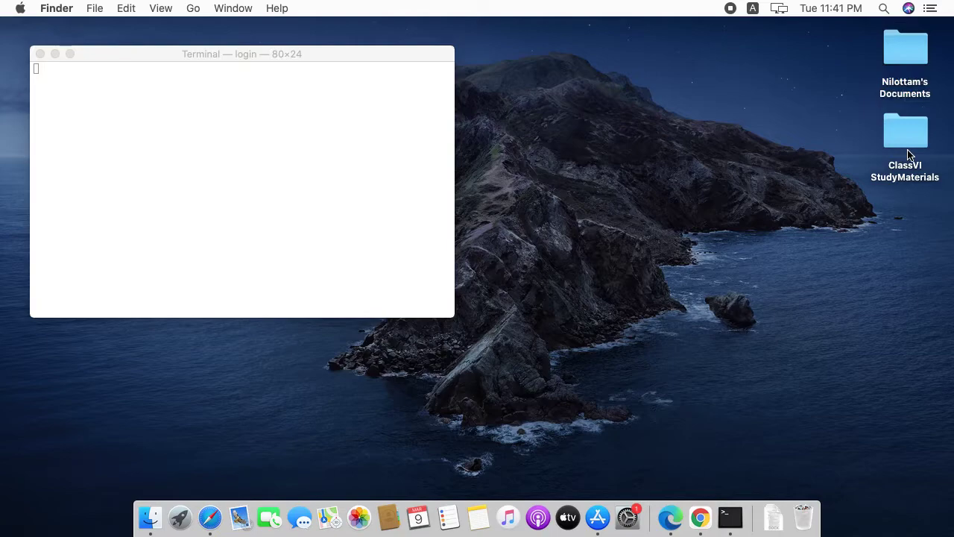
click(908, 154)
right_click(905, 142)
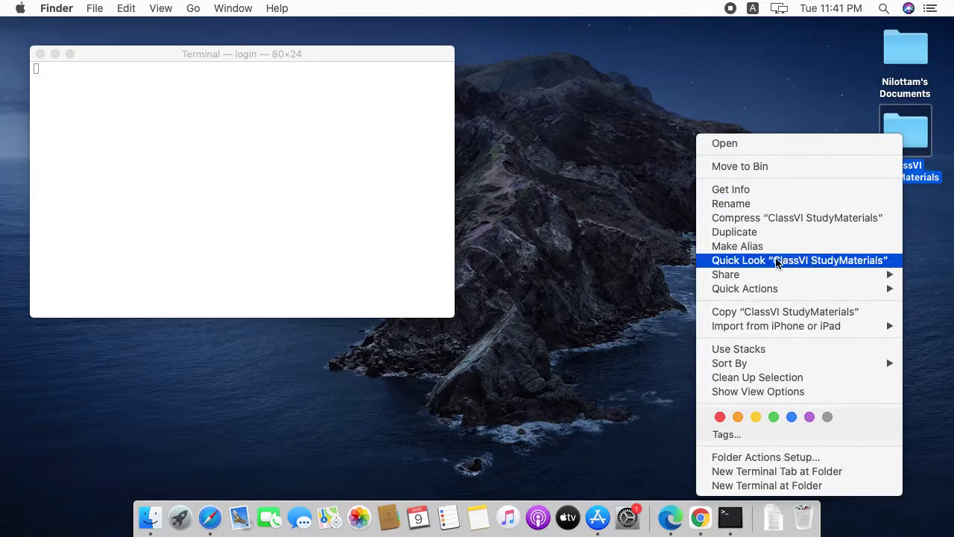
click(537, 260)
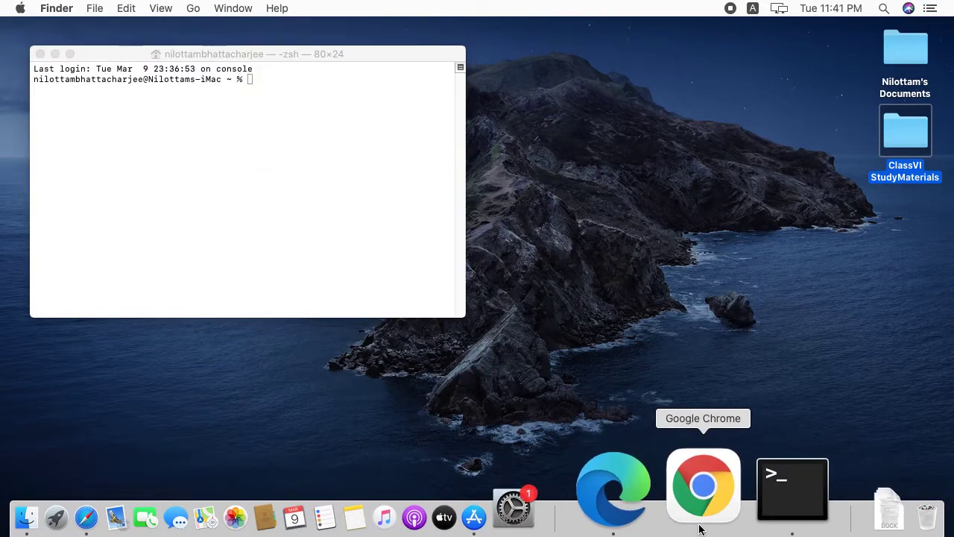
Bring the Terminal window to the front, ready at its command prompt.
click(68, 101)
drag(56, 78, 618, 454)
click(335, 256)
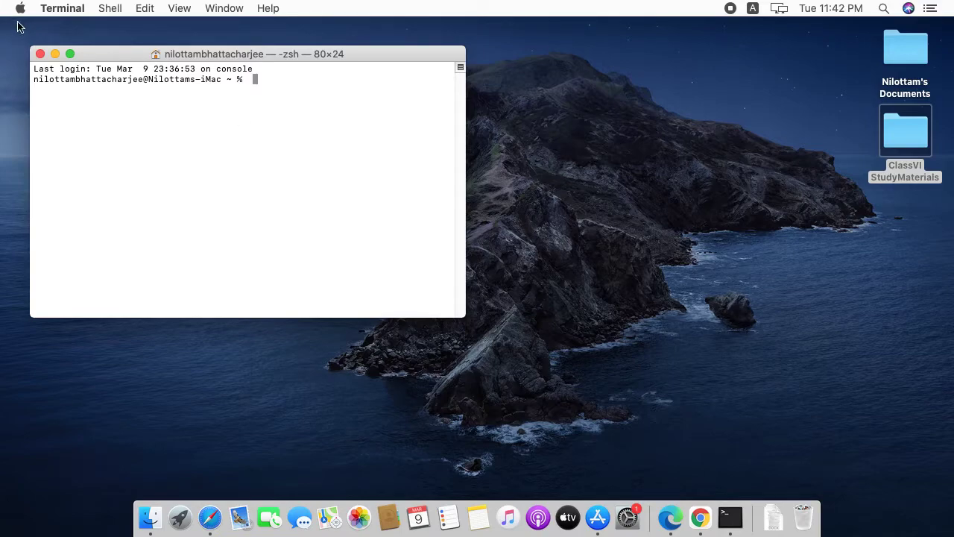
Close the Terminal window, then bring up a Google Chrome window and close it as well.
click(41, 54)
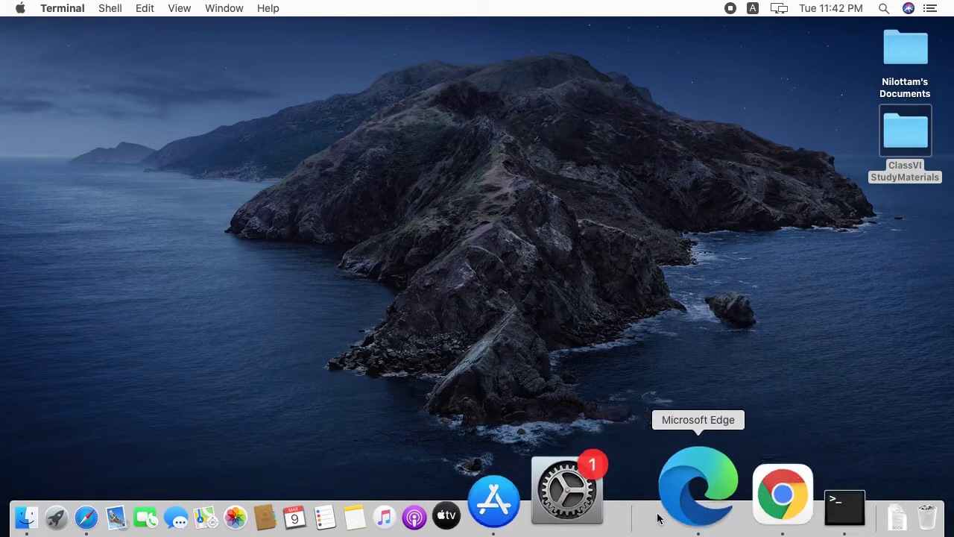
click(692, 515)
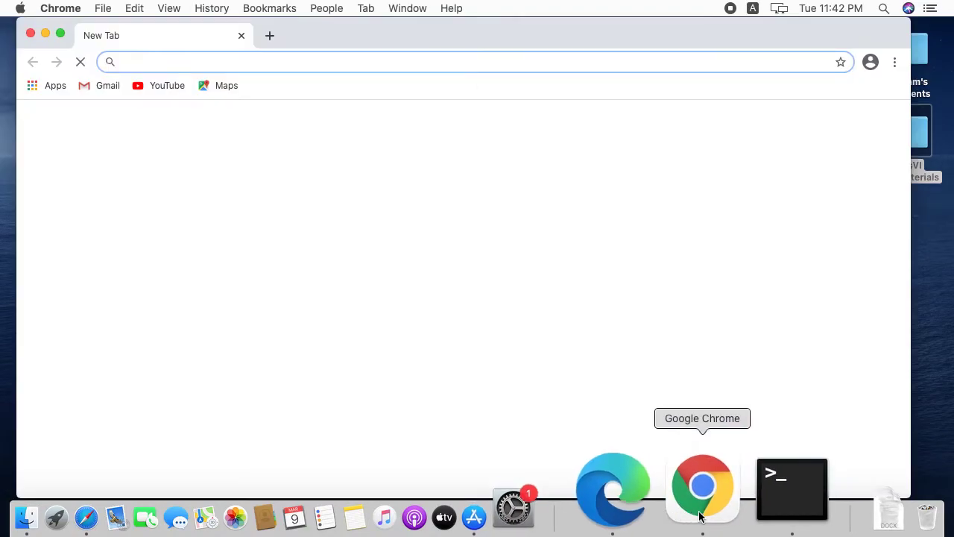
click(29, 33)
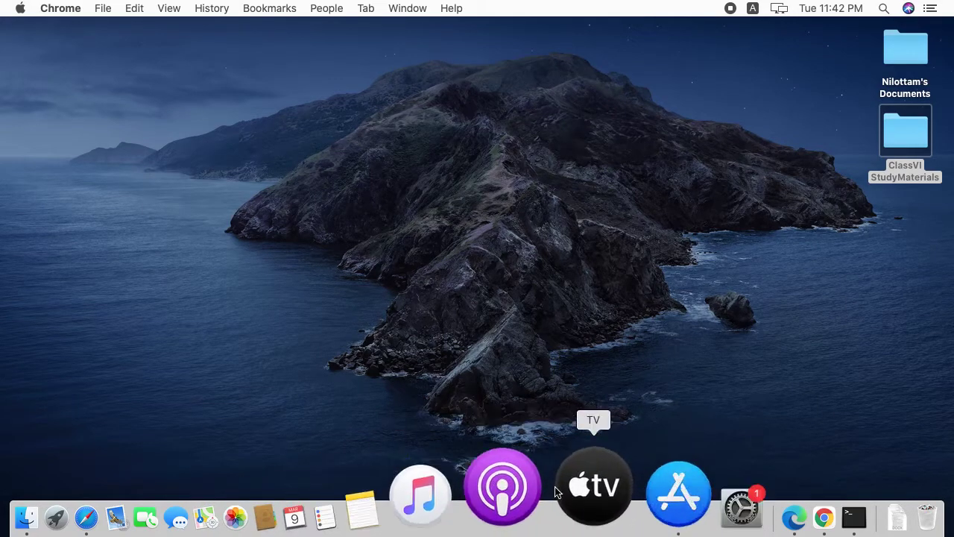
Open the App Store and review the Remote Mouse app's details and reviews before returning to the mac results.
click(601, 484)
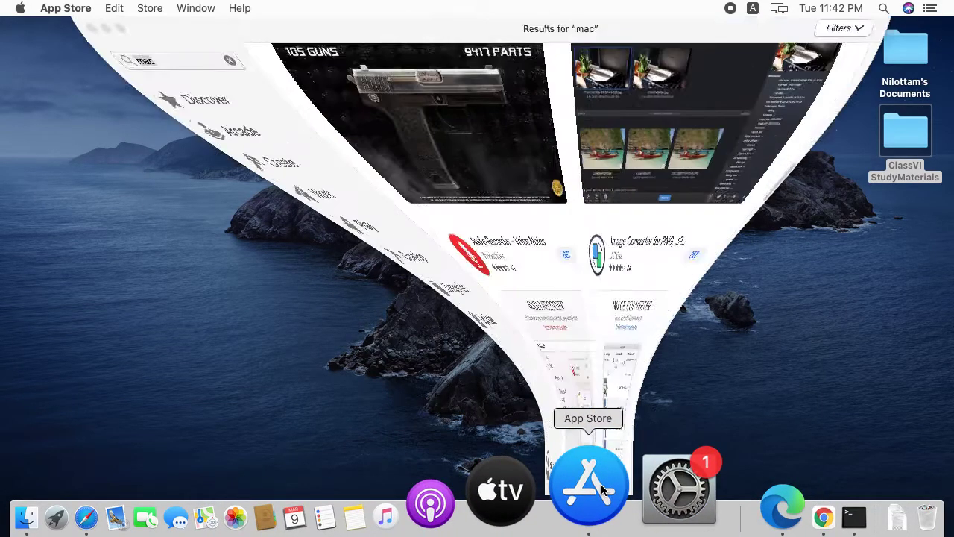
scroll(316, 263, up, 10)
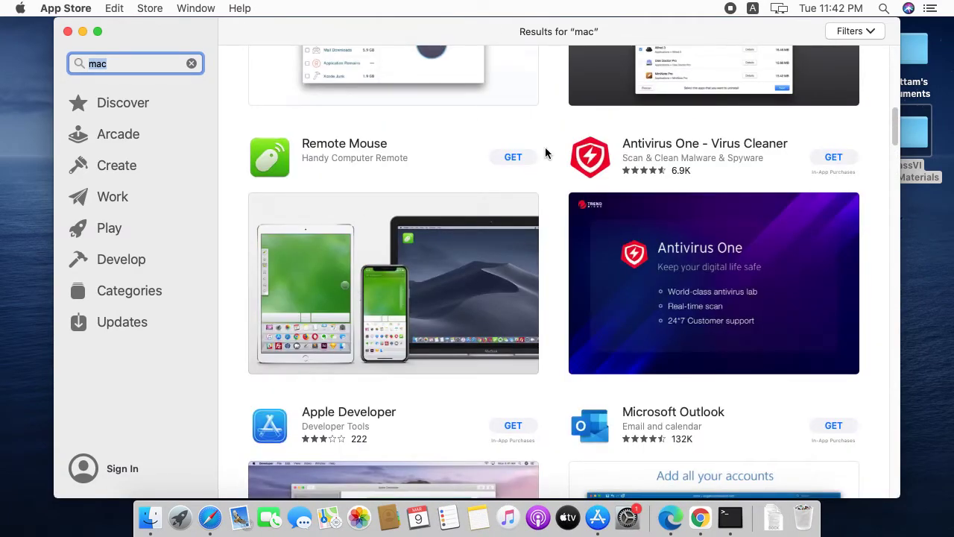
click(294, 259)
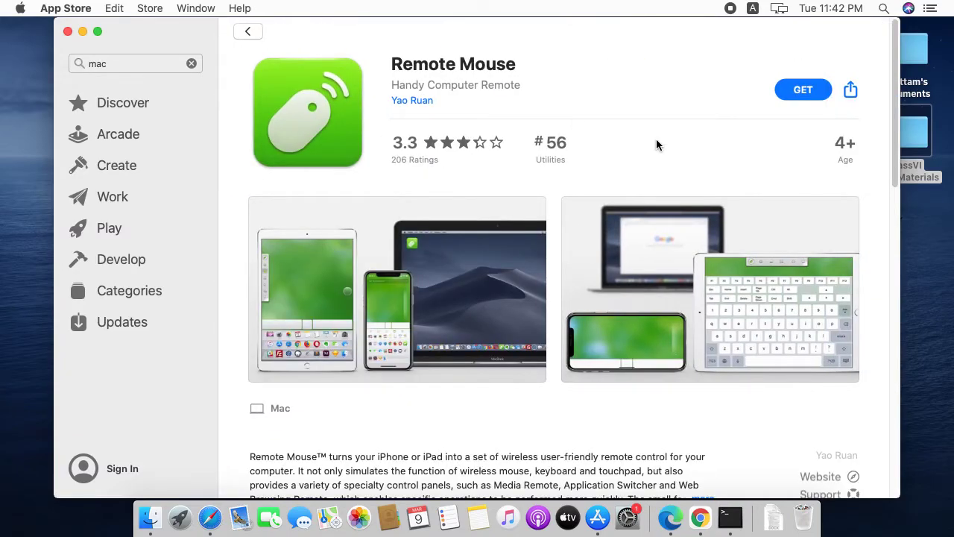
scroll(656, 144, down, 10)
scroll(656, 144, up, 1)
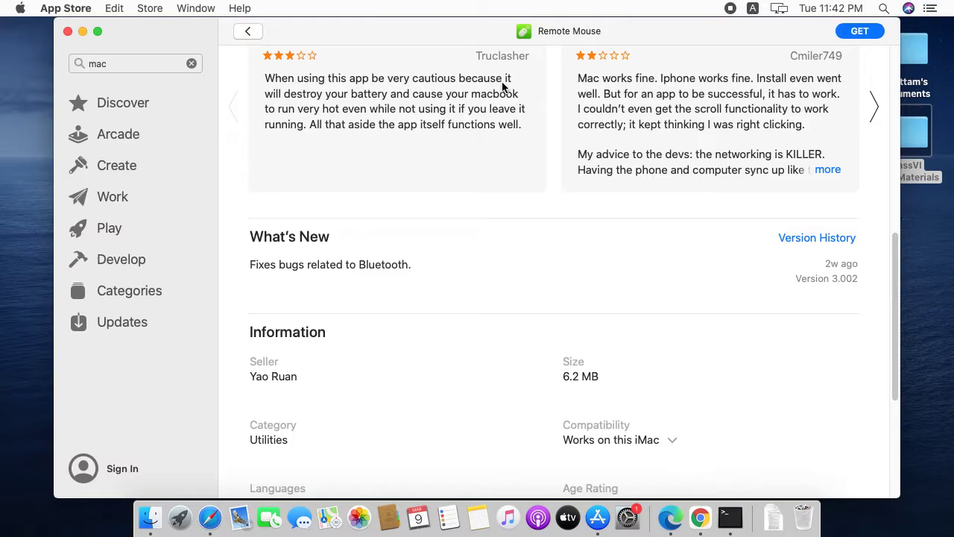
click(250, 33)
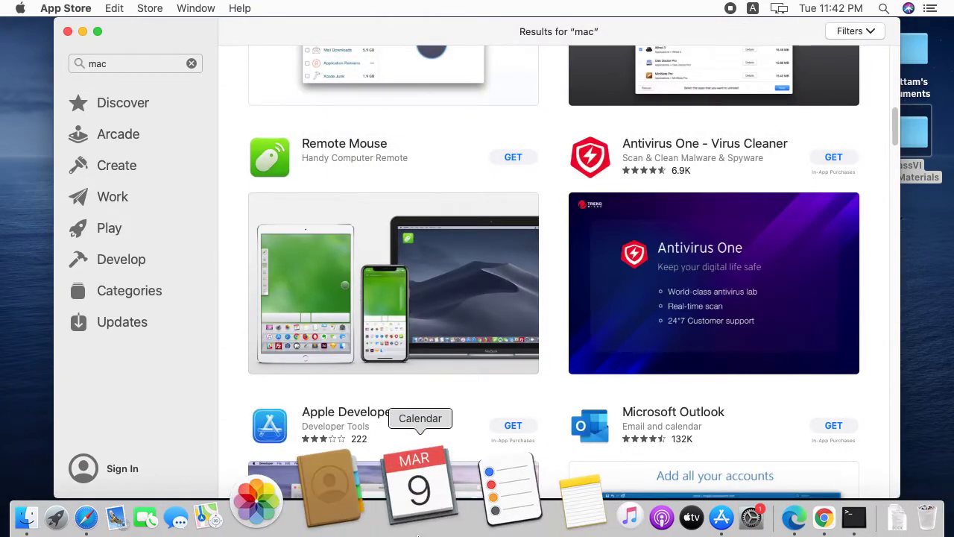
Search the App Store for browser and look through the results.
scroll(412, 283, down, 15)
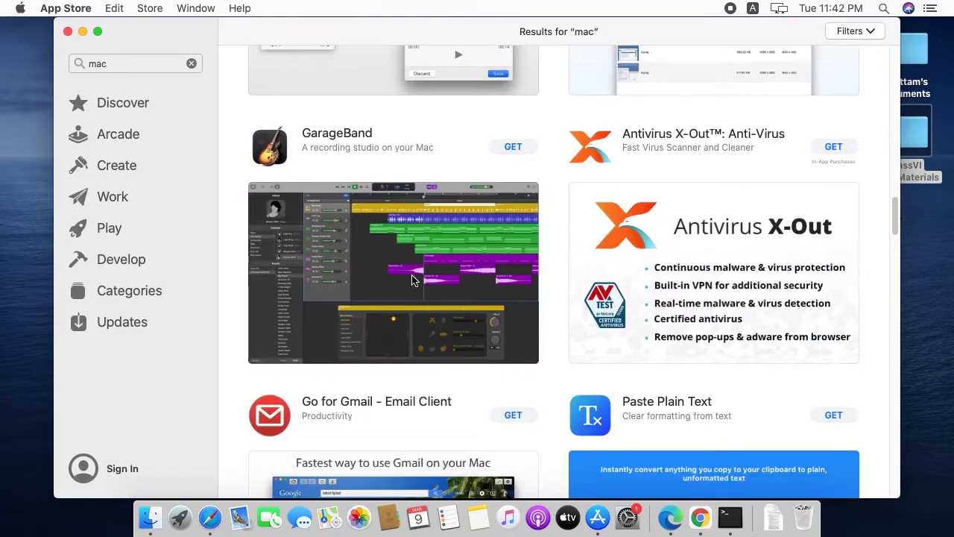
scroll(411, 280, down, 10)
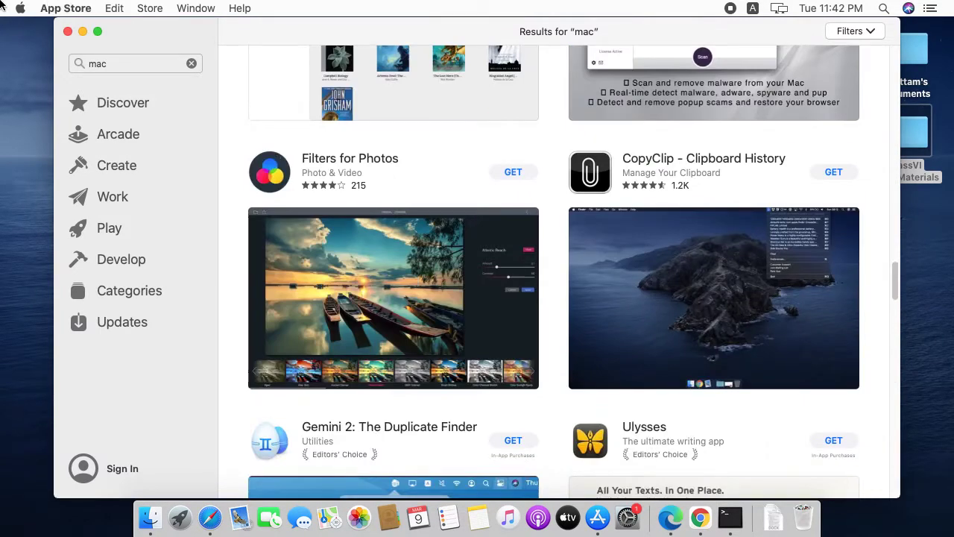
key(super+f)
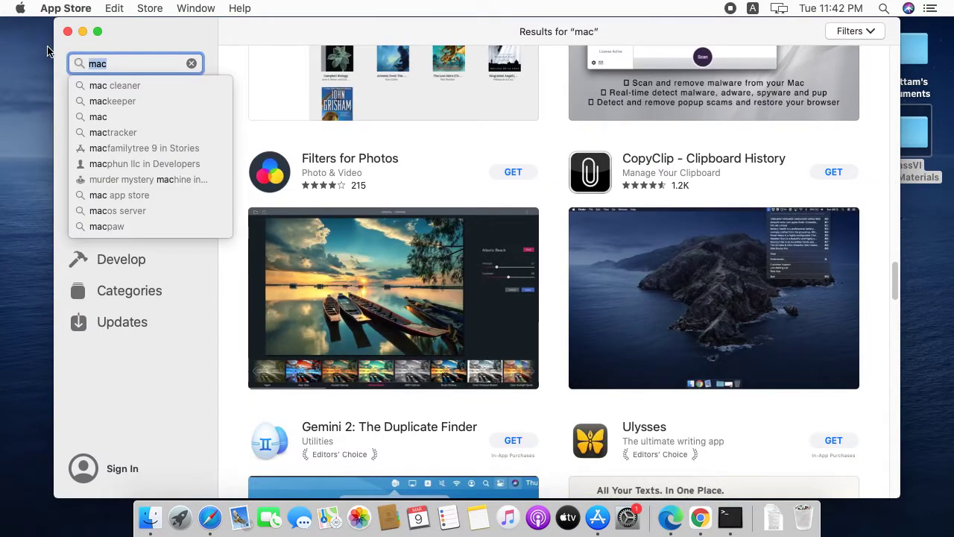
text(browser)
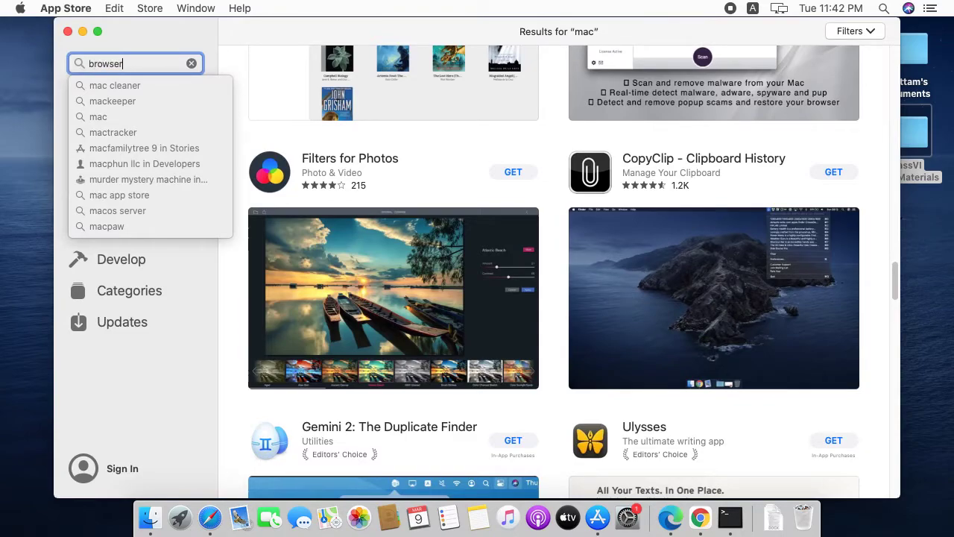
key(Return)
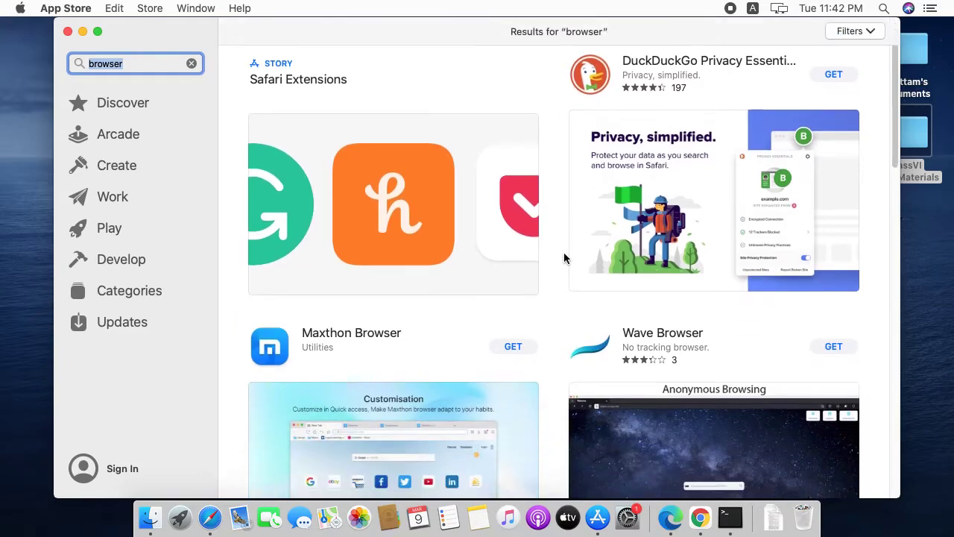
scroll(565, 257, down, 5)
scroll(565, 258, down, 5)
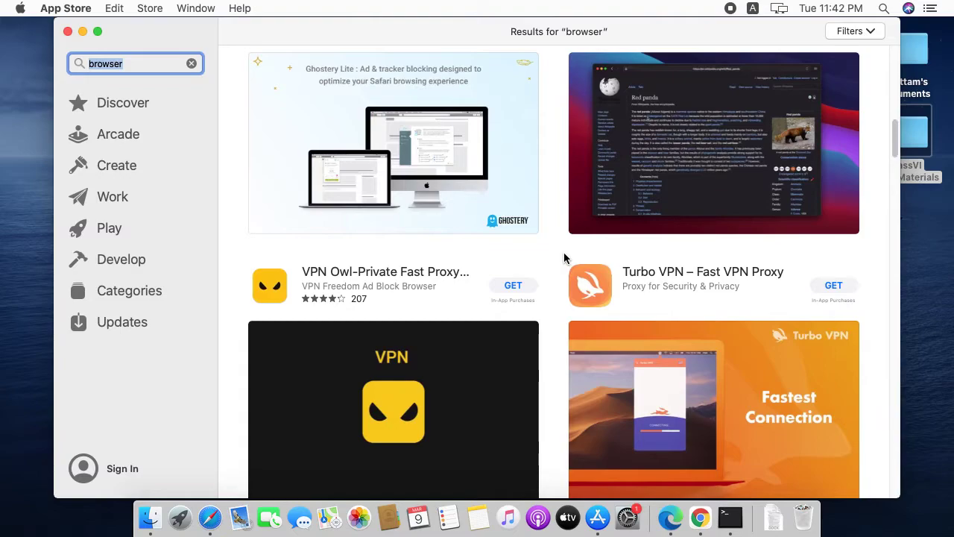
Search the App Store for torrent and for editor, looking over each set of results.
text(to)
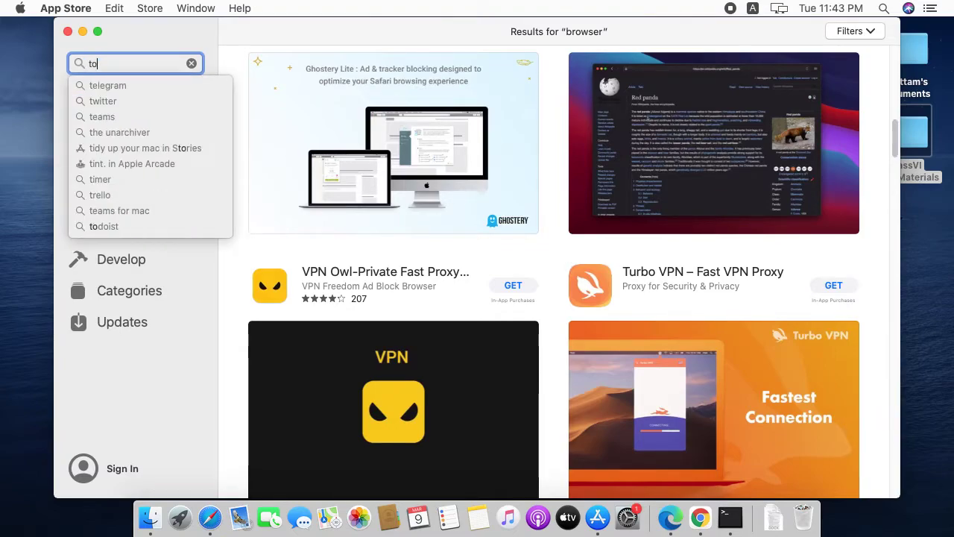
text(rrent)
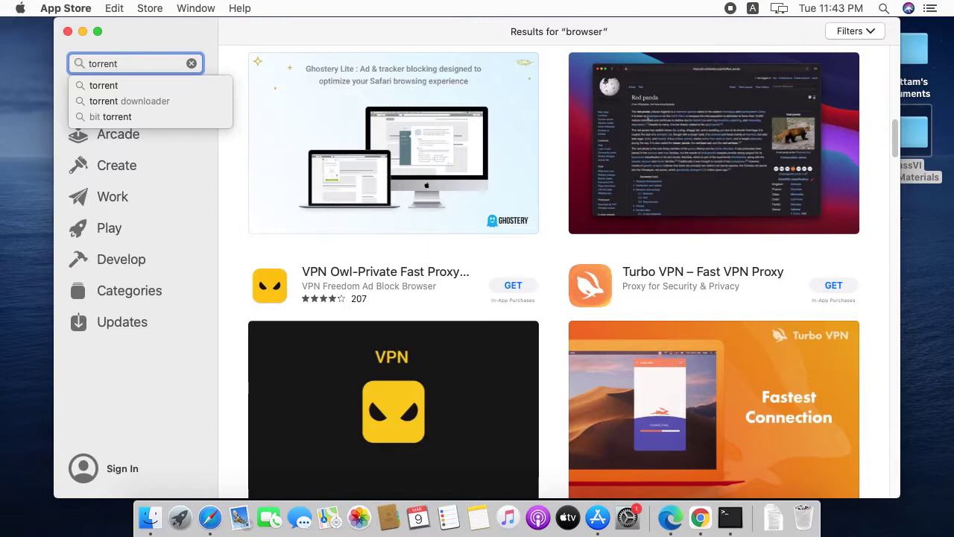
key(Return)
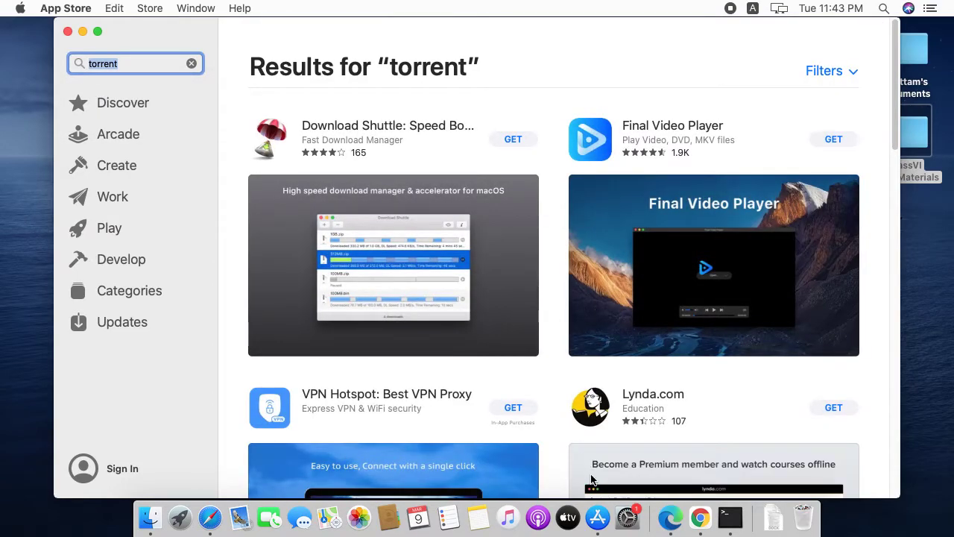
scroll(550, 143, down, 5)
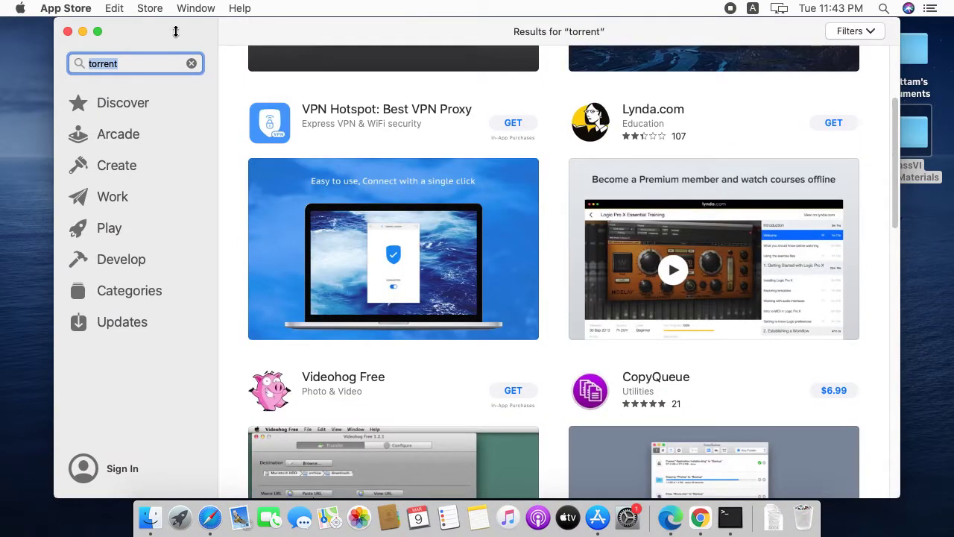
text(editor)
key(Return)
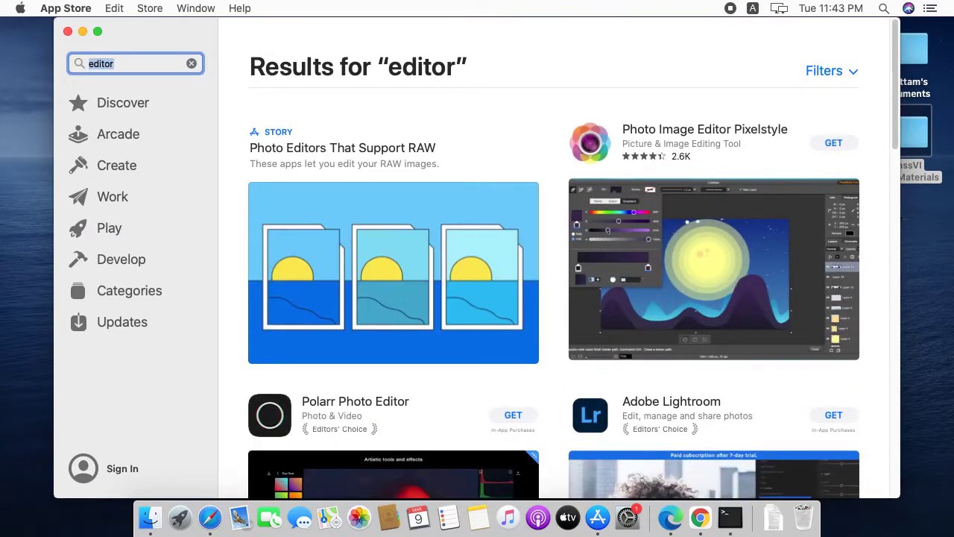
Search the App Store for windows and browse the apps found.
text(windows)
key(Return)
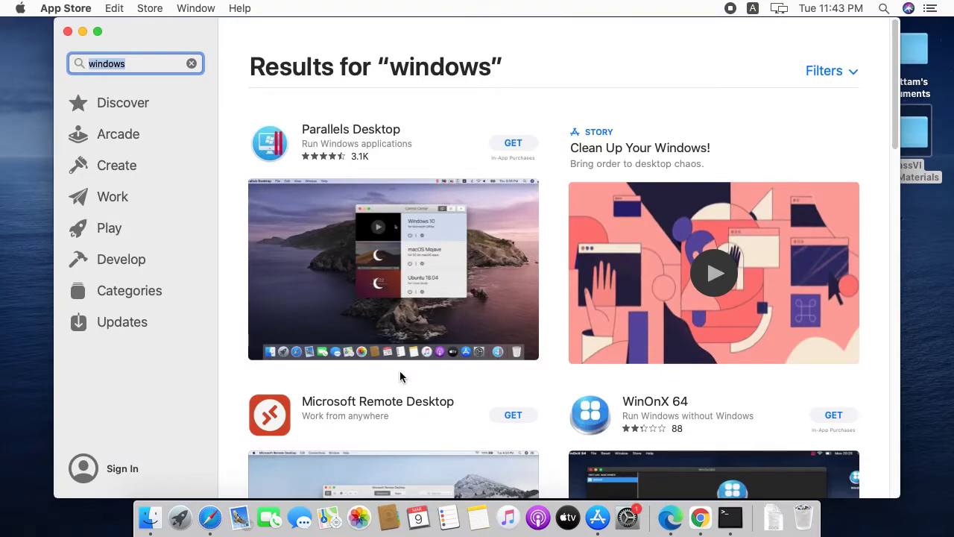
scroll(400, 371, down, 5)
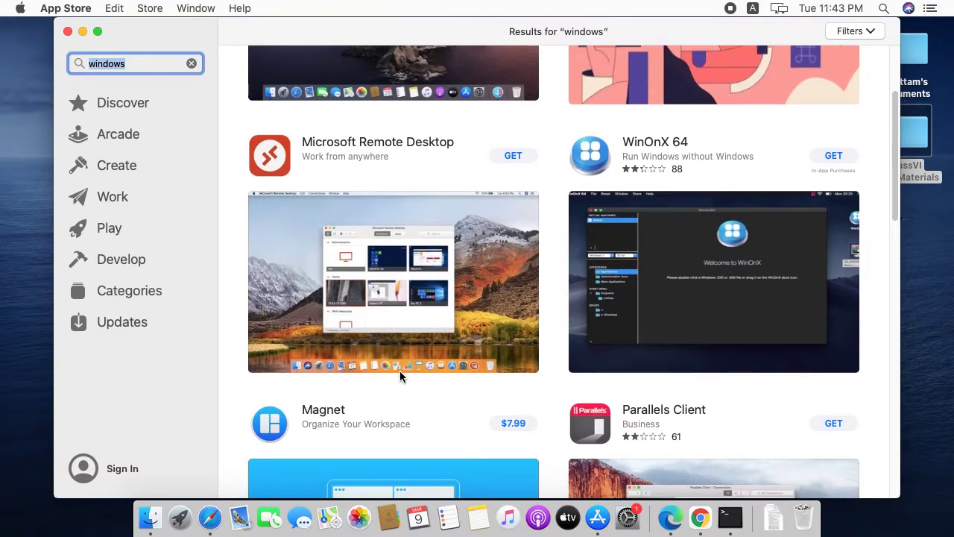
scroll(400, 371, down, 5)
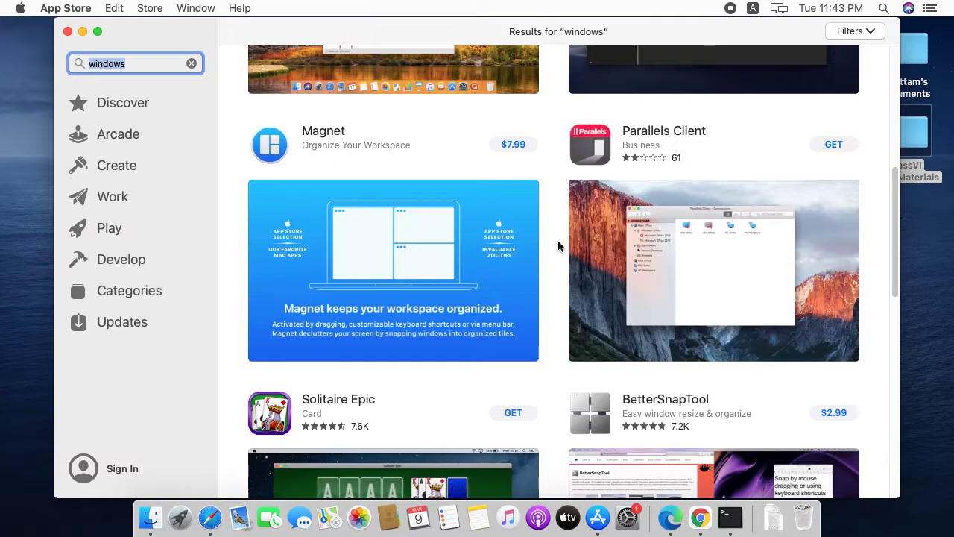
scroll(589, 262, down, 8)
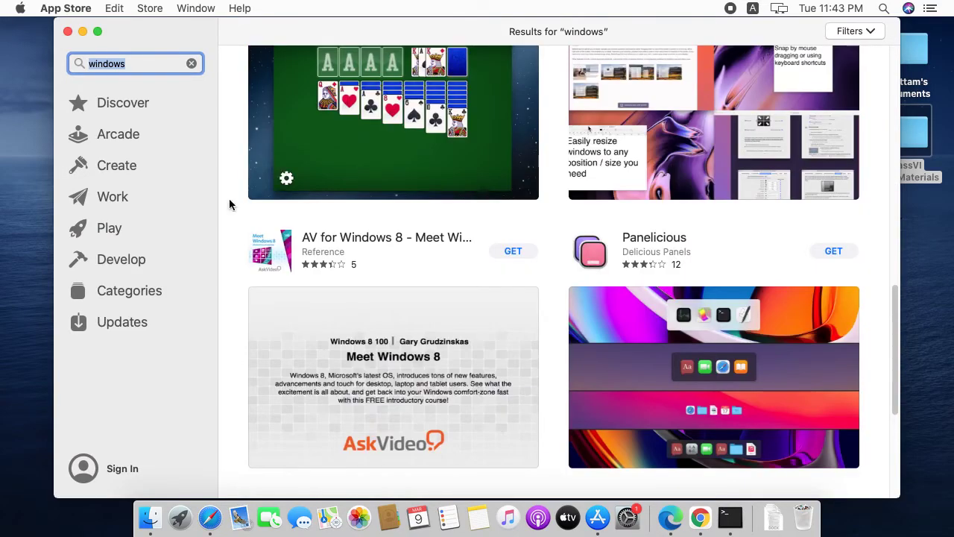
scroll(231, 206, down, 3)
View the Panelicious app's details and reviews and page through its enlarged screenshots.
click(772, 224)
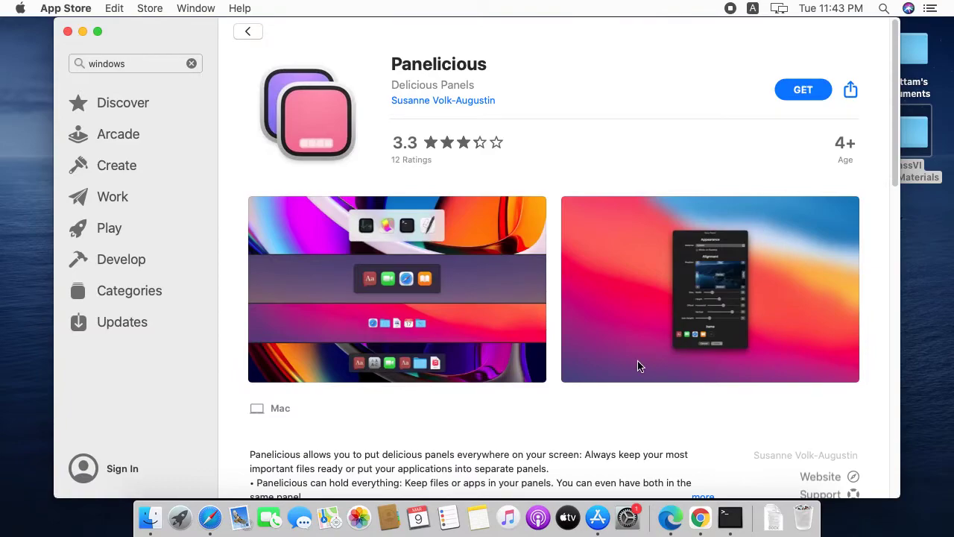
scroll(637, 365, down, 10)
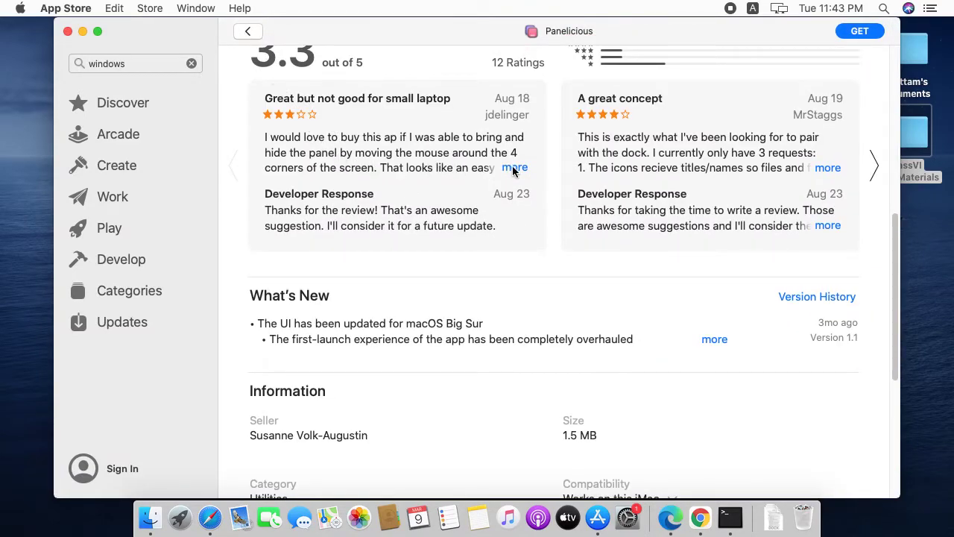
scroll(512, 170, up, 10)
click(411, 347)
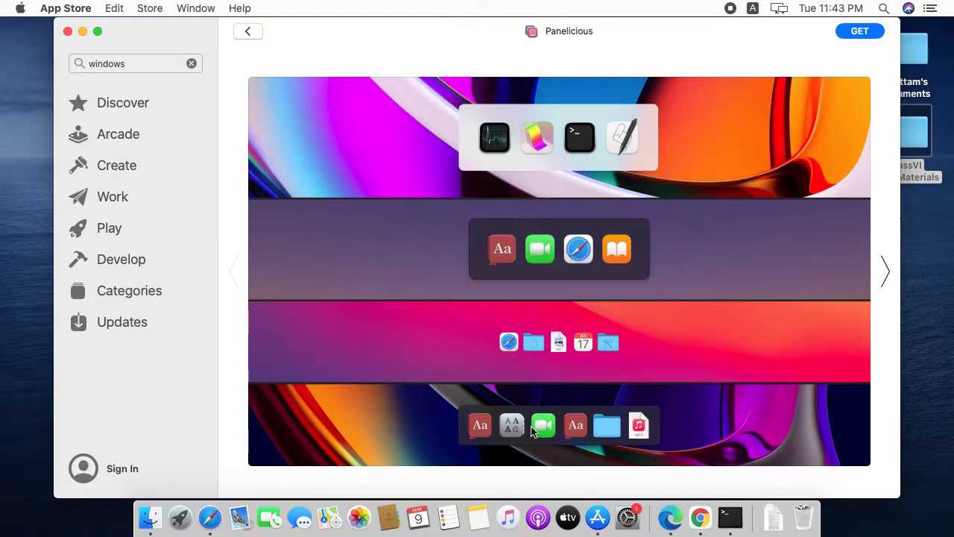
click(885, 276)
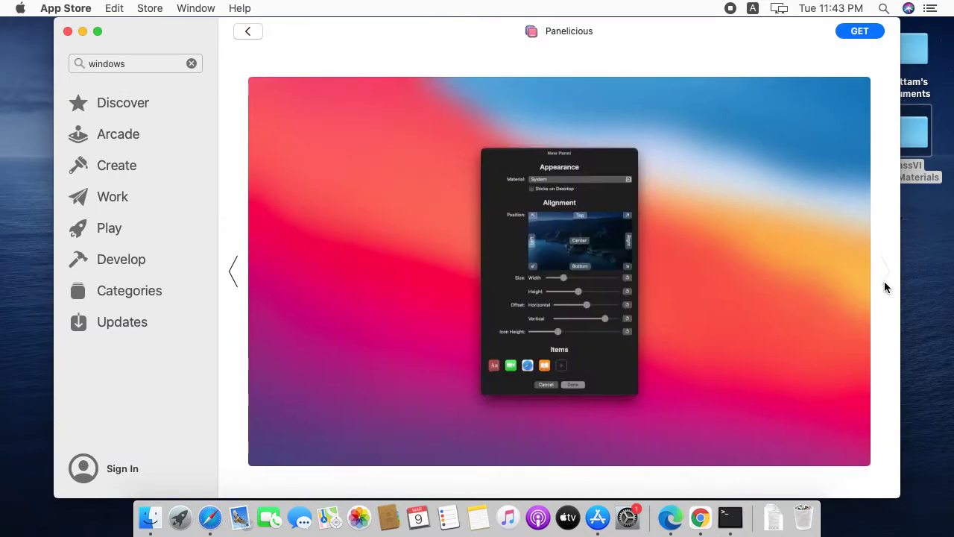
Search the App Store for customize and browse far down the results.
click(80, 66)
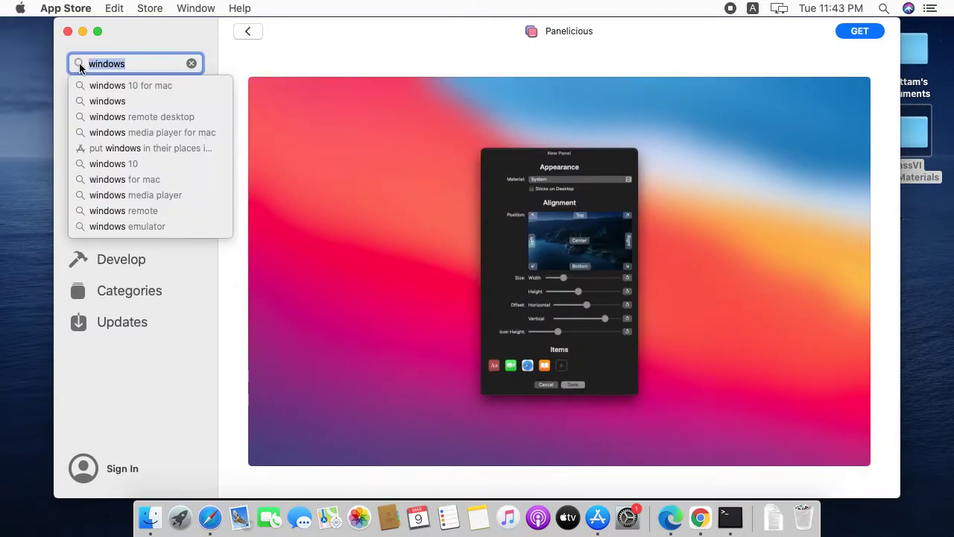
text(customize)
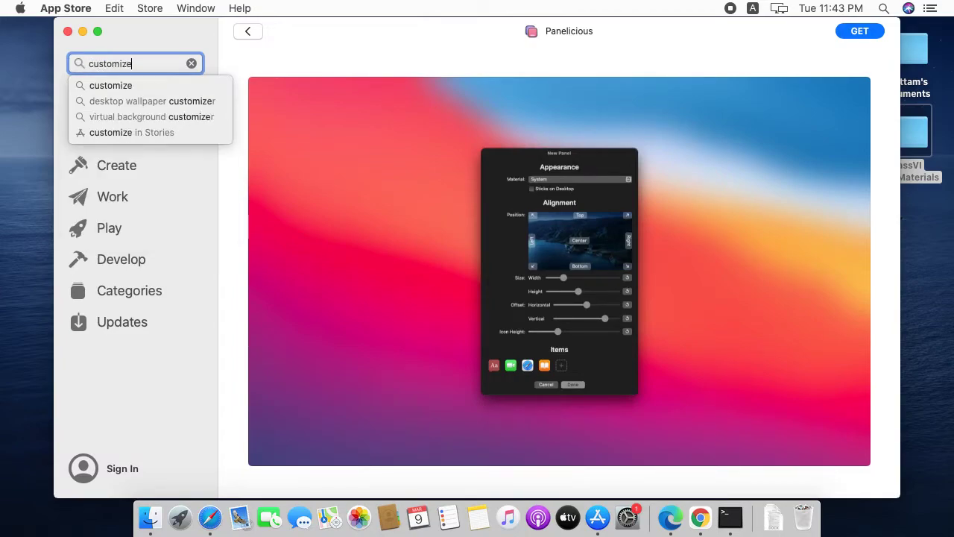
key(Return)
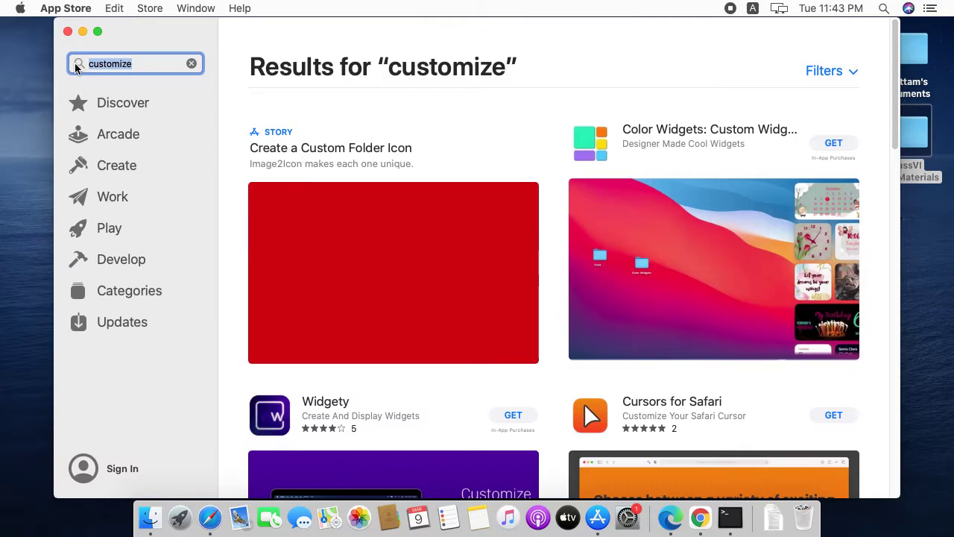
scroll(661, 241, down, 5)
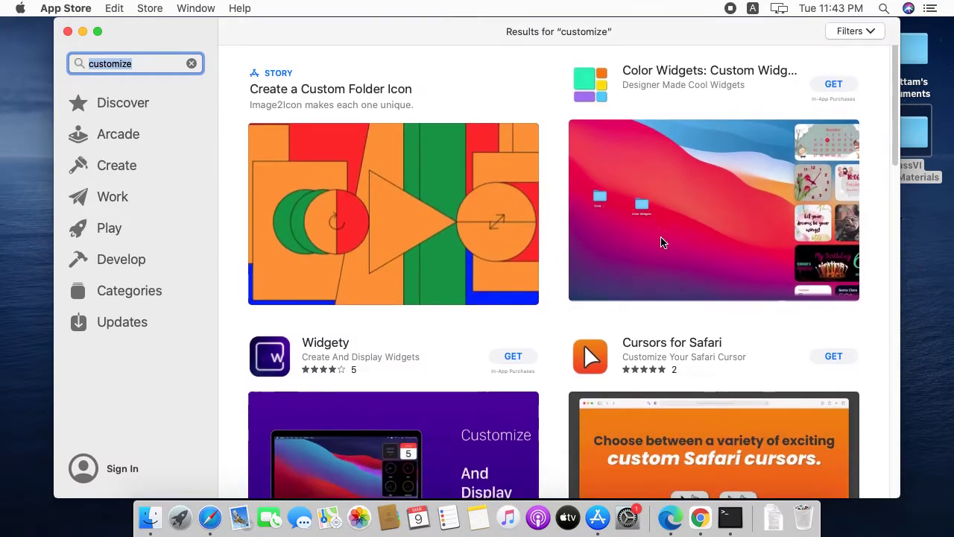
scroll(660, 241, down, 1)
scroll(661, 241, up, 1)
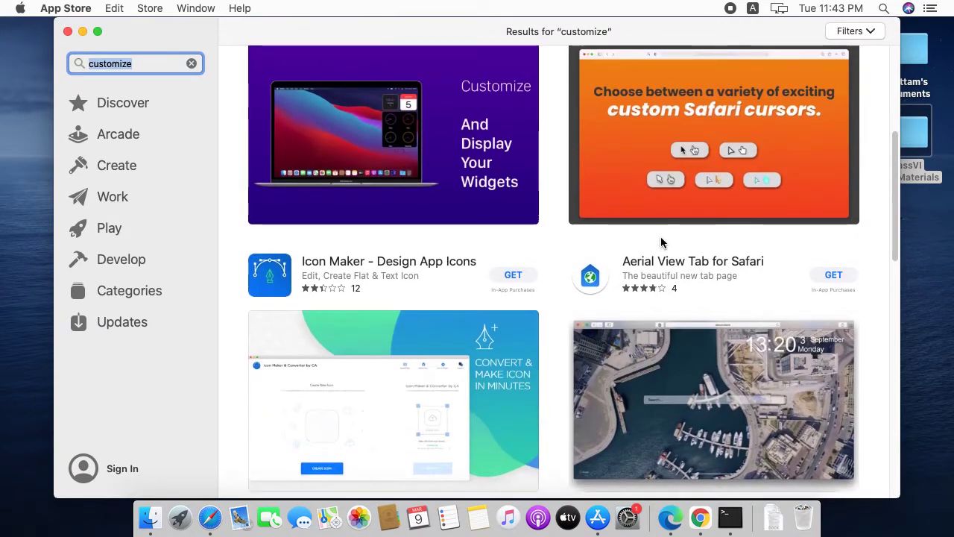
scroll(660, 241, down, 10)
scroll(661, 241, down, 10)
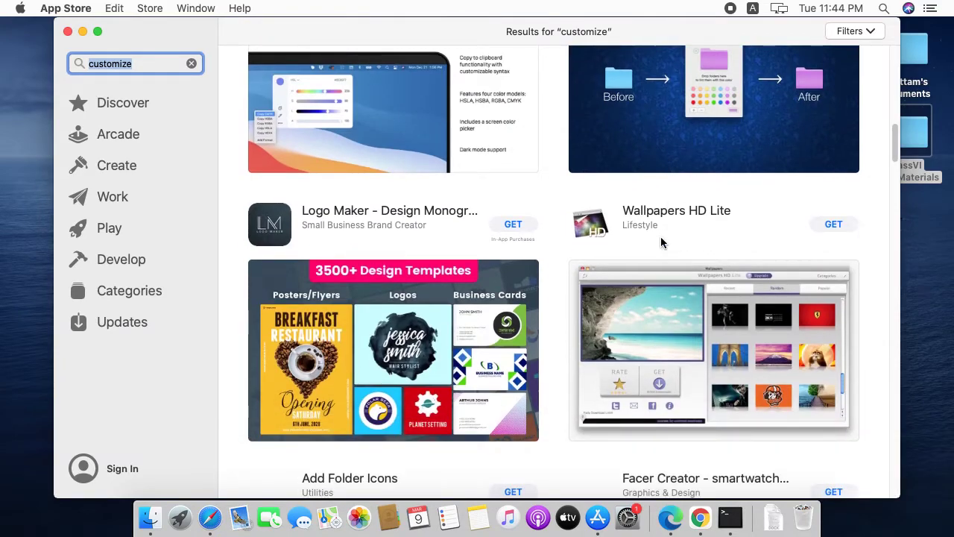
scroll(661, 241, down, 10)
scroll(433, 51, down, 10)
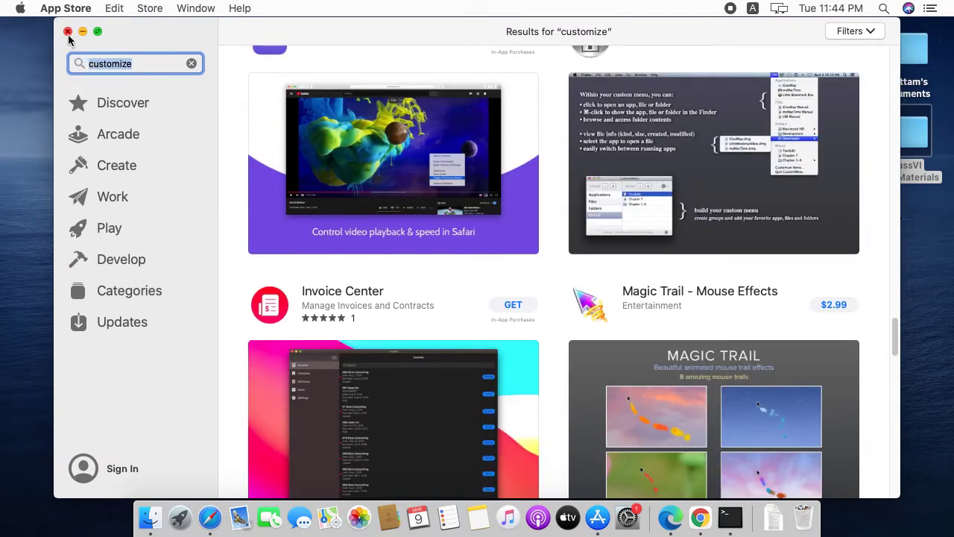
Show the Discover section of the App Store.
click(116, 135)
click(128, 113)
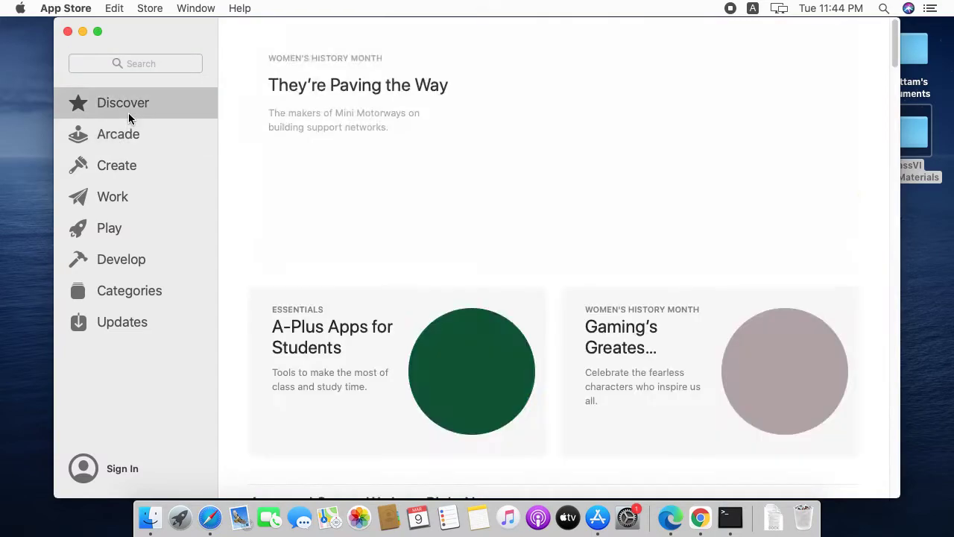
Browse the Discover section's featured apps, Arcade games, top paid and top free charts.
scroll(696, 329, down, 10)
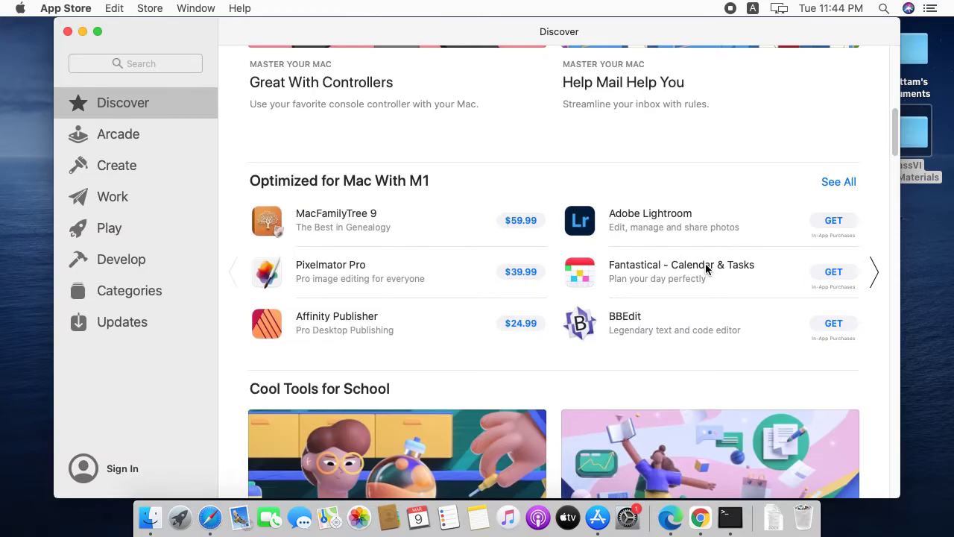
scroll(705, 268, down, 15)
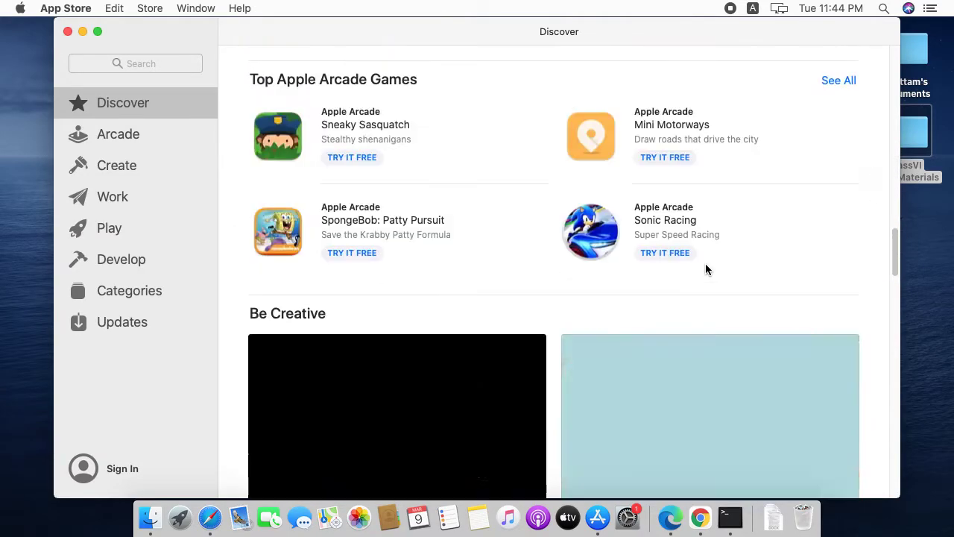
scroll(707, 269, down, 15)
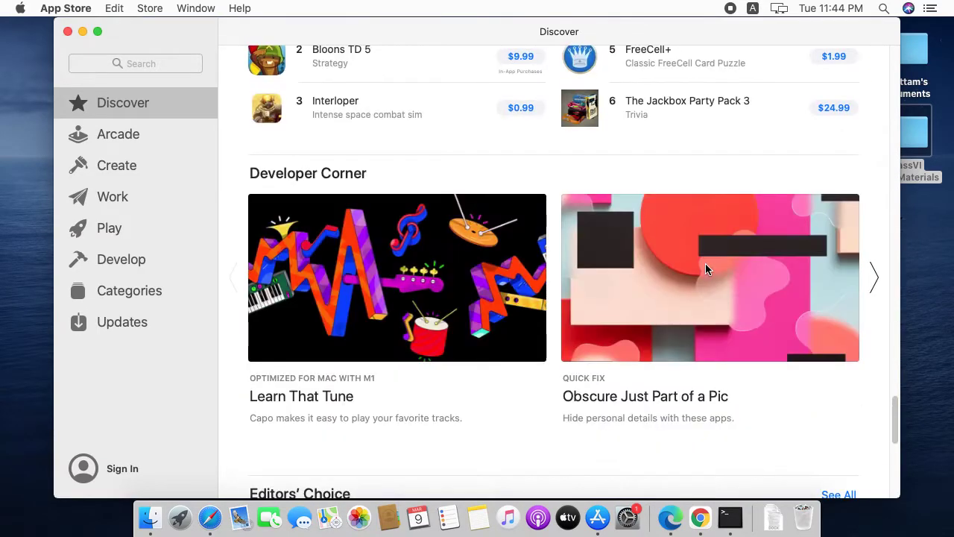
scroll(705, 268, up, 10)
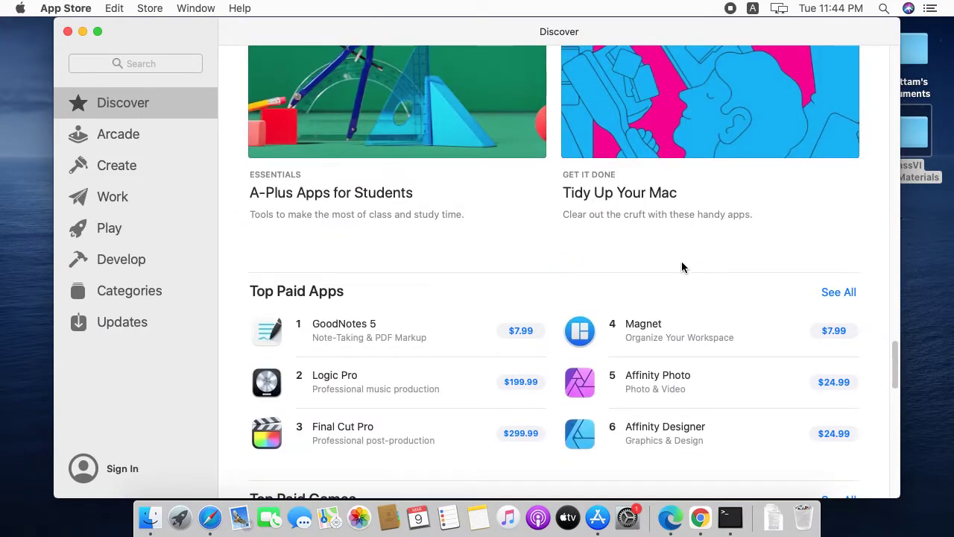
scroll(682, 267, up, 5)
scroll(682, 267, down, 10)
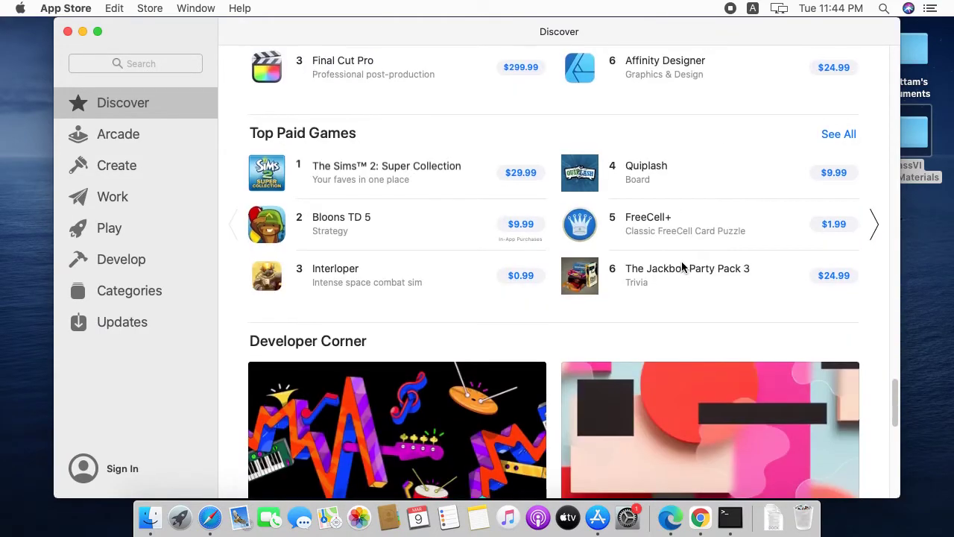
scroll(682, 266, up, 8)
scroll(639, 155, up, 1)
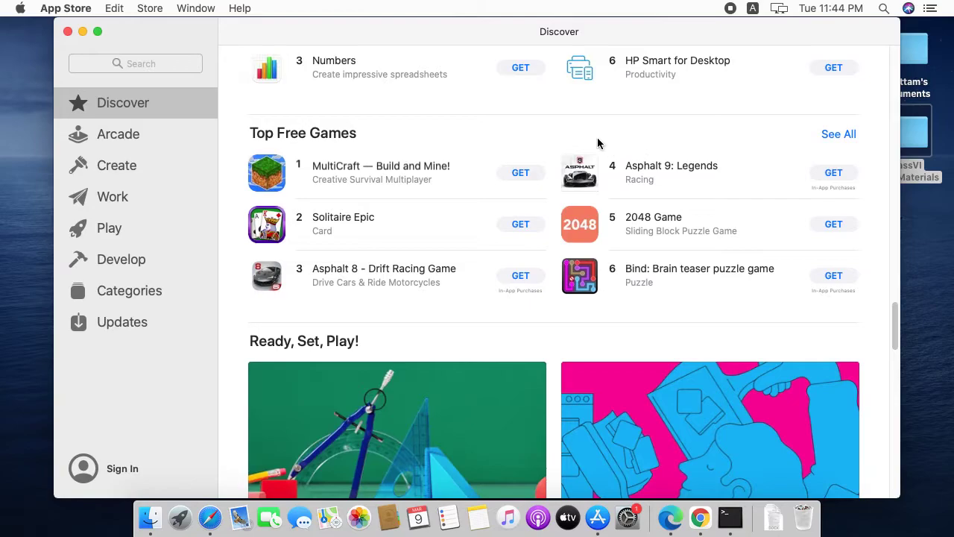
View the HP Smart for Desktop app's details, reviews and version information.
click(592, 80)
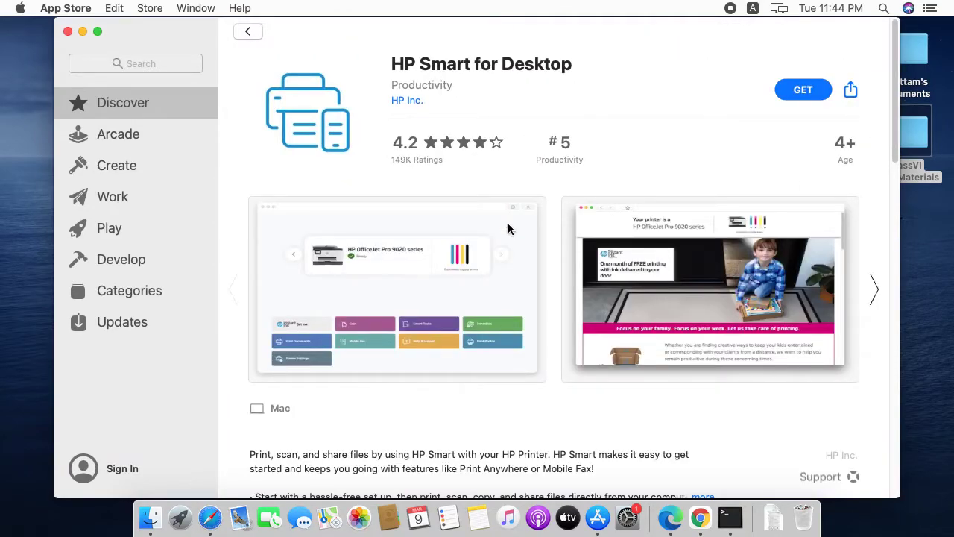
scroll(509, 229, down, 10)
scroll(508, 228, up, 4)
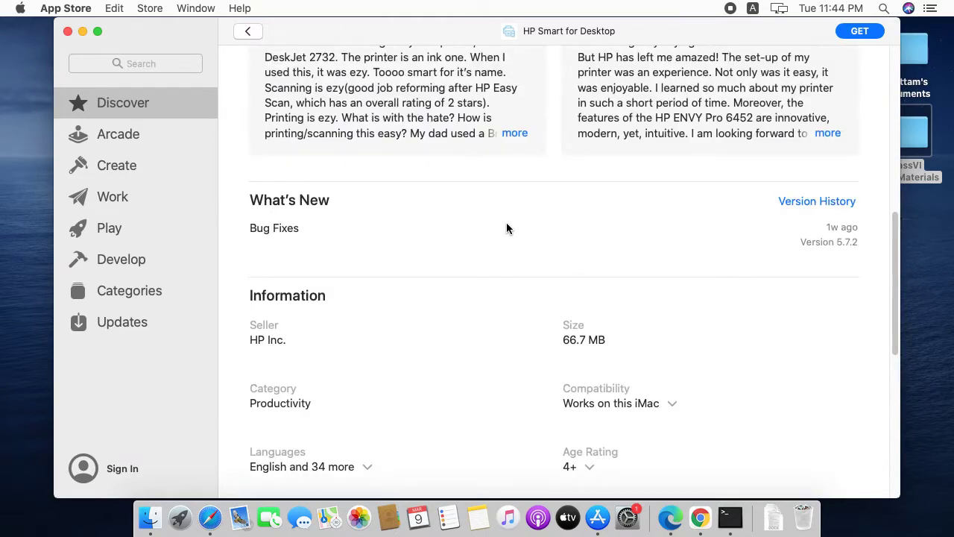
scroll(524, 398, up, 2)
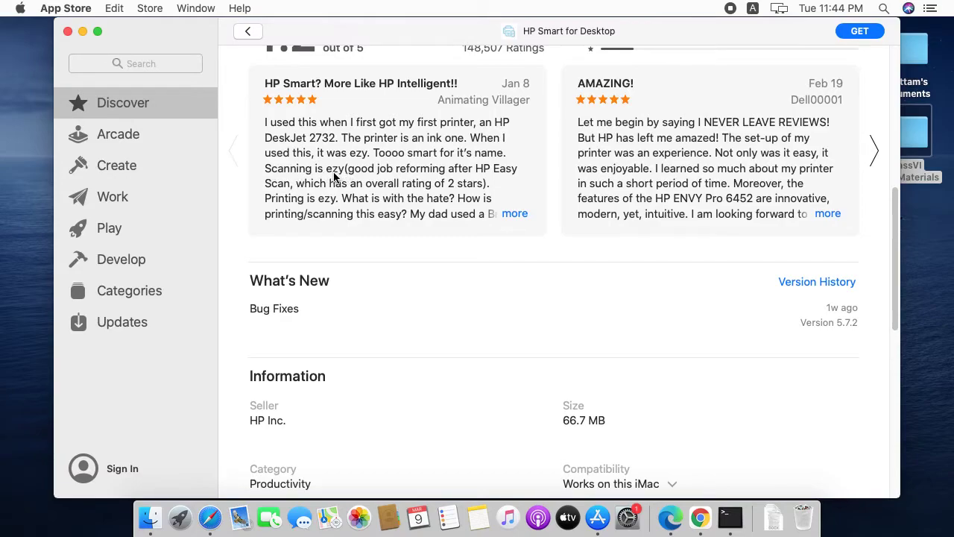
Show the Arcade section and browse its games down to the end of the page.
click(122, 140)
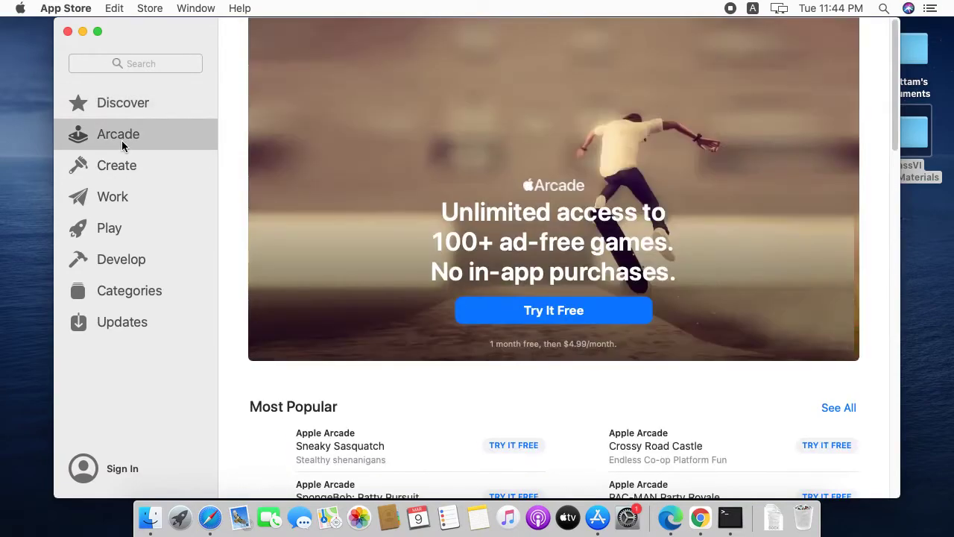
scroll(580, 363, down, 10)
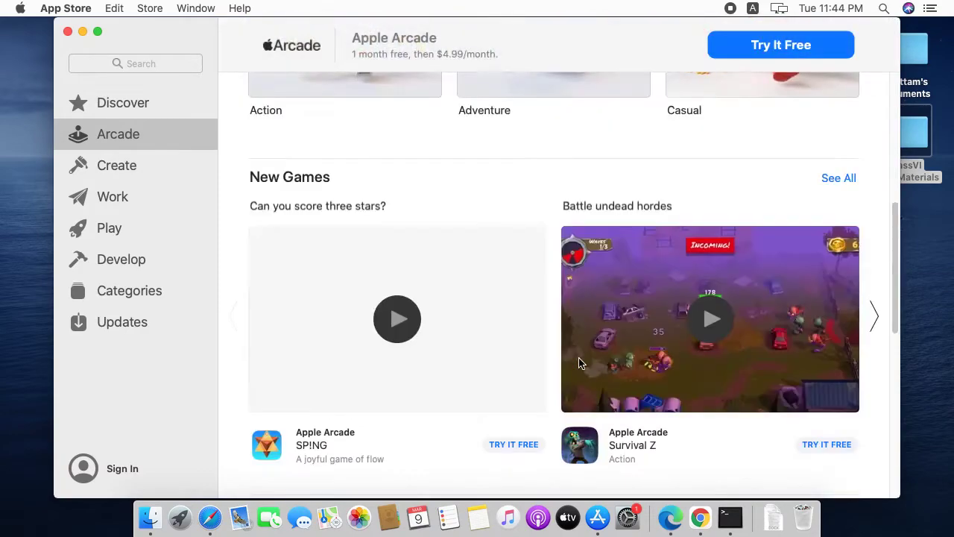
scroll(552, 299, down, 10)
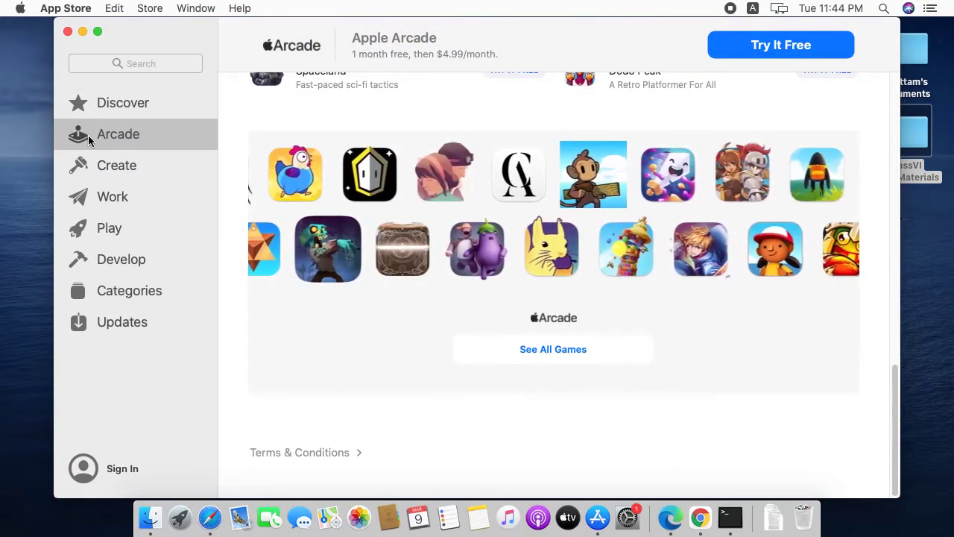
Show the Work section and browse its productivity apps down to the quick links.
click(113, 196)
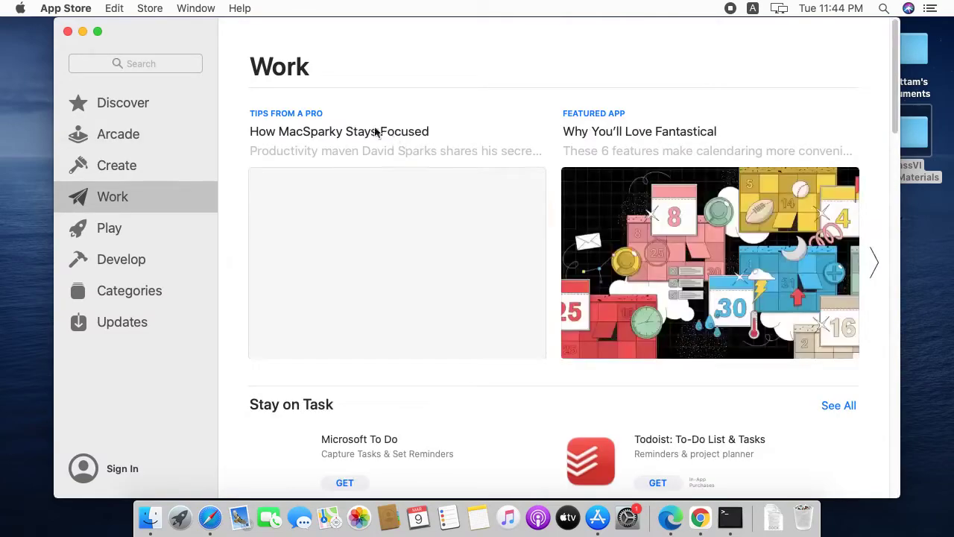
scroll(380, 213, down, 1)
scroll(381, 211, down, 5)
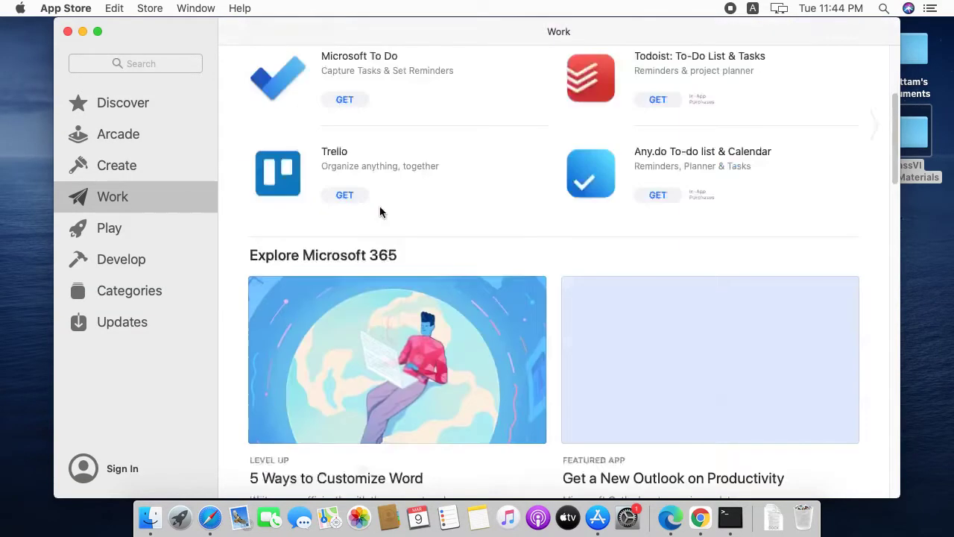
scroll(409, 320, down, 4)
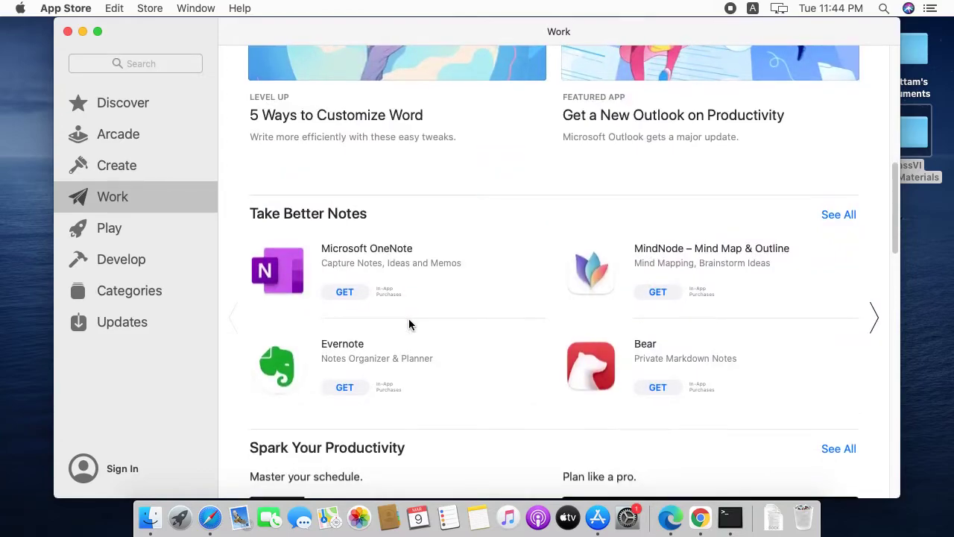
scroll(408, 323, down, 10)
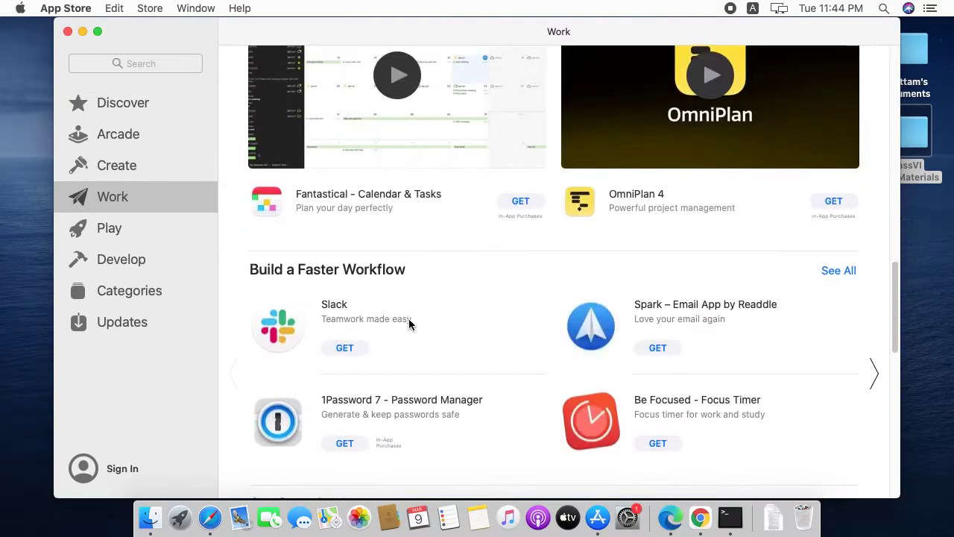
scroll(409, 323, down, 10)
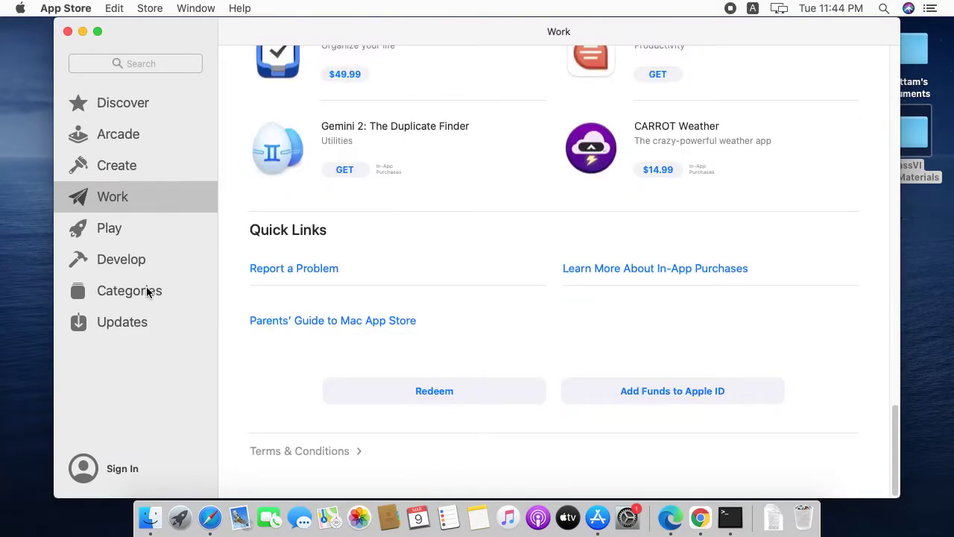
Search the App Store for word and browse the resulting apps.
click(116, 63)
text(word)
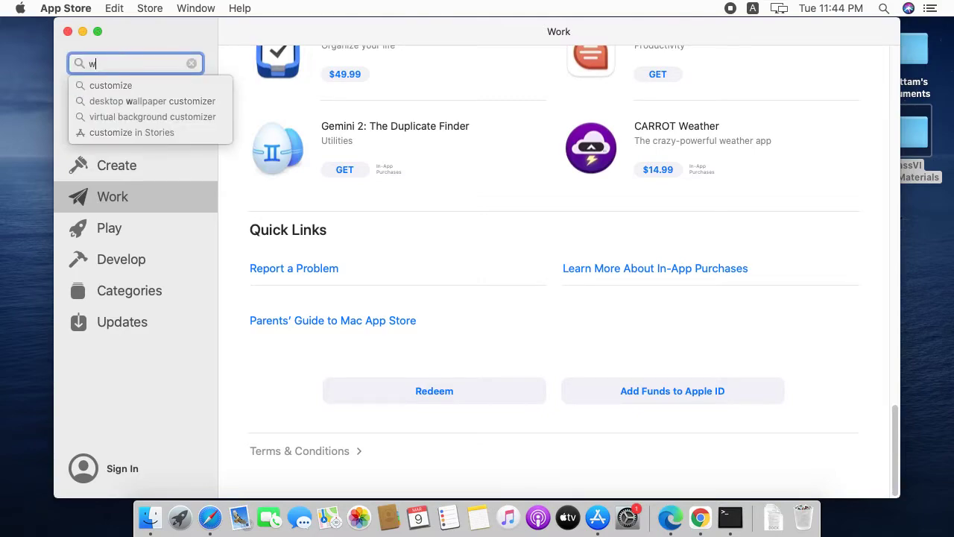
key(Return)
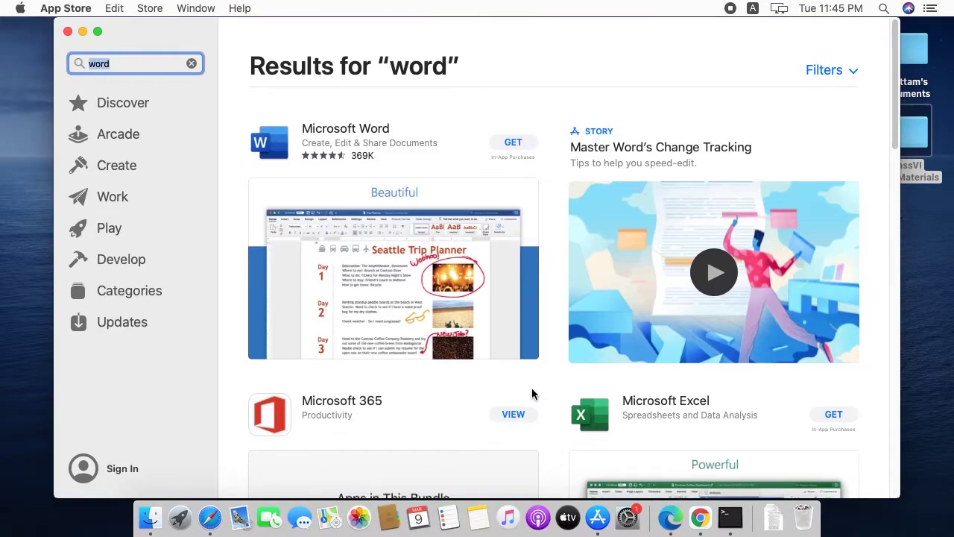
scroll(532, 393, down, 5)
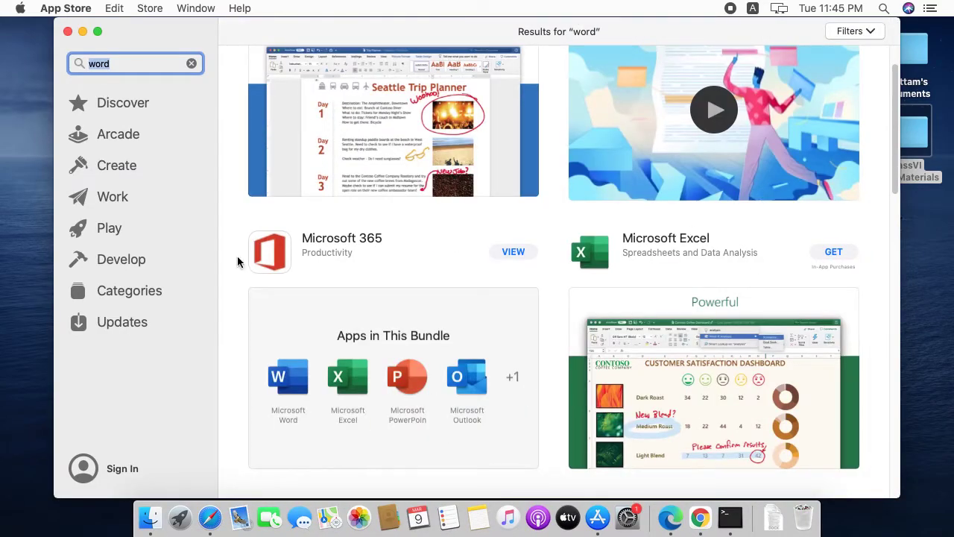
scroll(237, 261, down, 10)
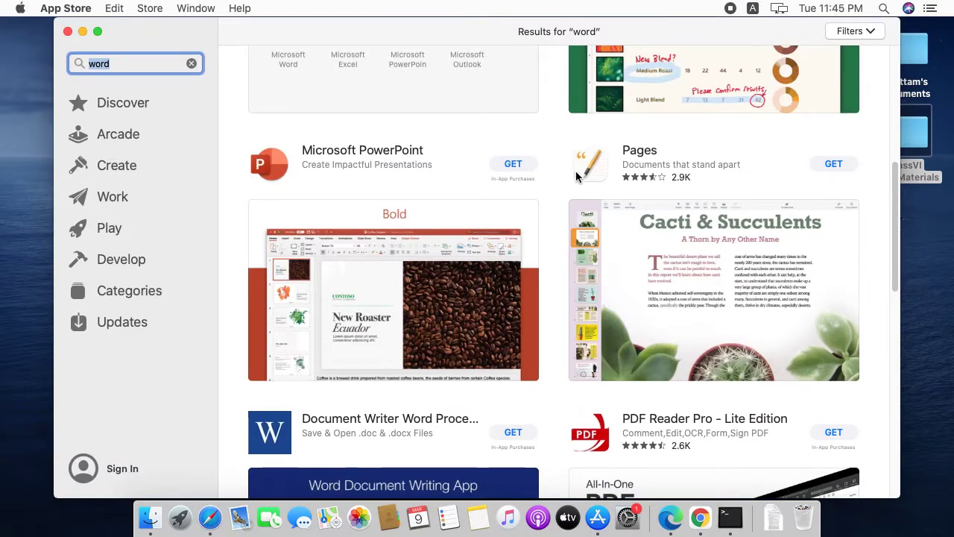
scroll(576, 171, down, 4)
scroll(460, 66, down, 5)
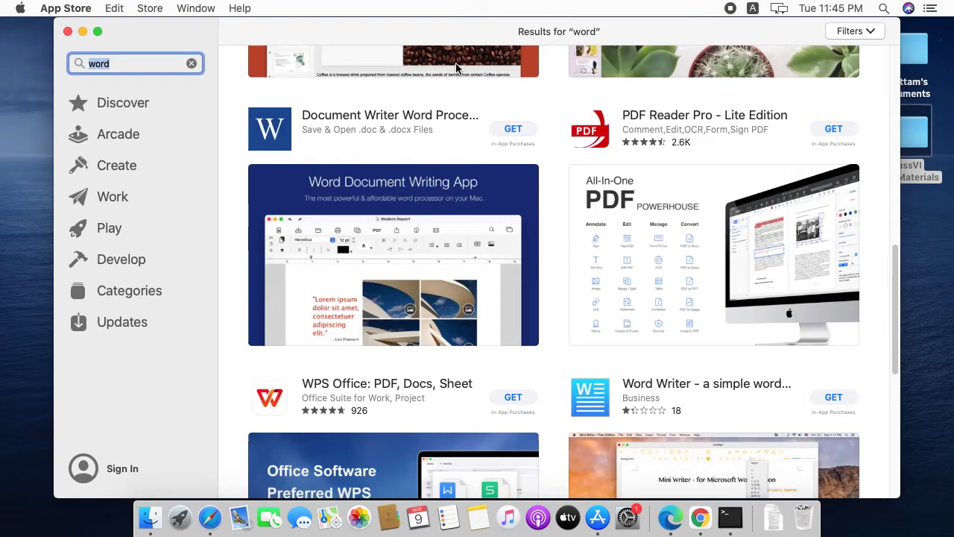
Search the App Store for apple and browse the resulting apps.
text(appl)
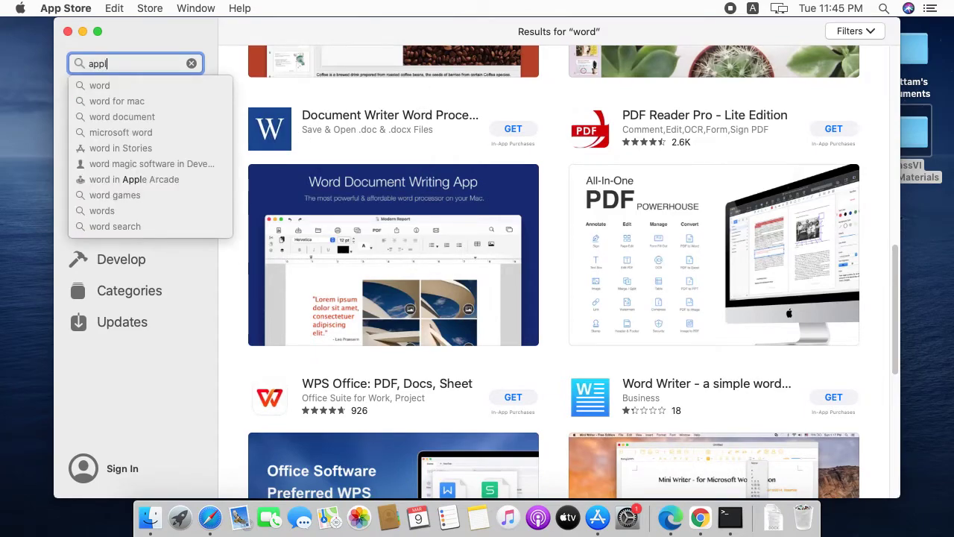
text(e)
key(Return)
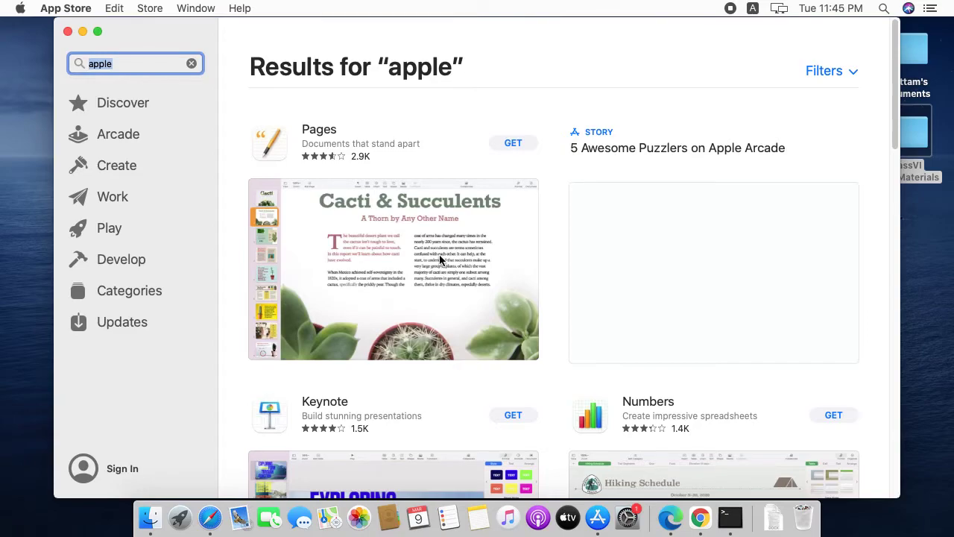
scroll(439, 254, down, 10)
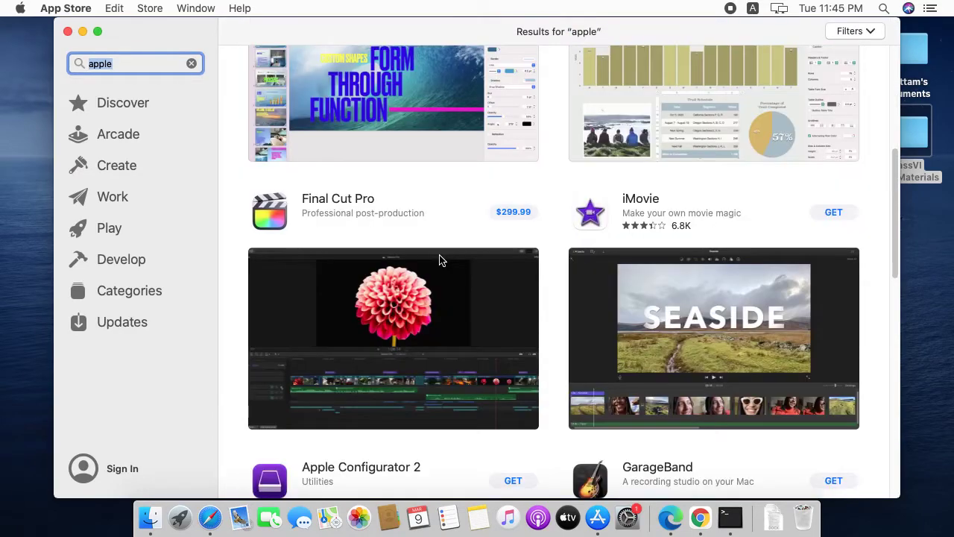
View the Final Cut Pro app's page, including its featured stories and other apps by Apple.
click(343, 270)
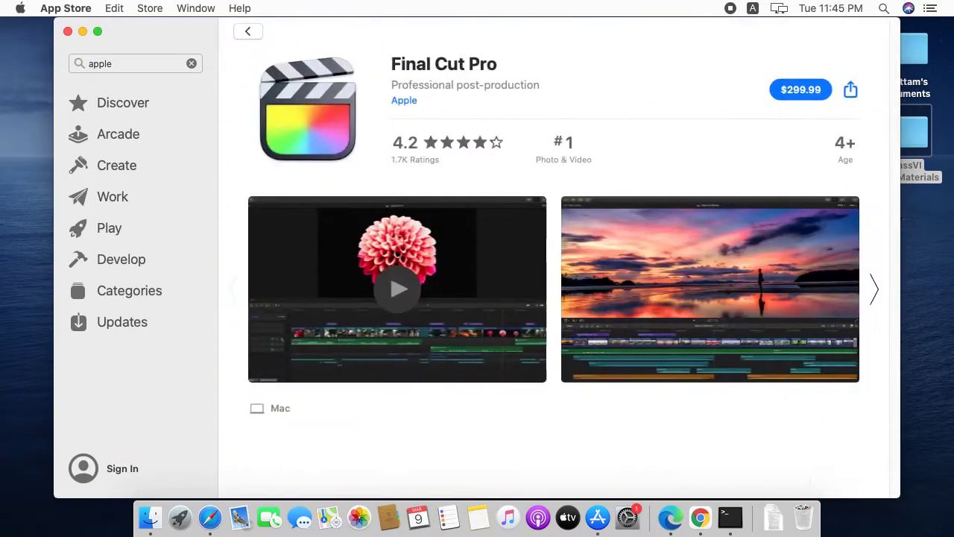
scroll(472, 495, down, 20)
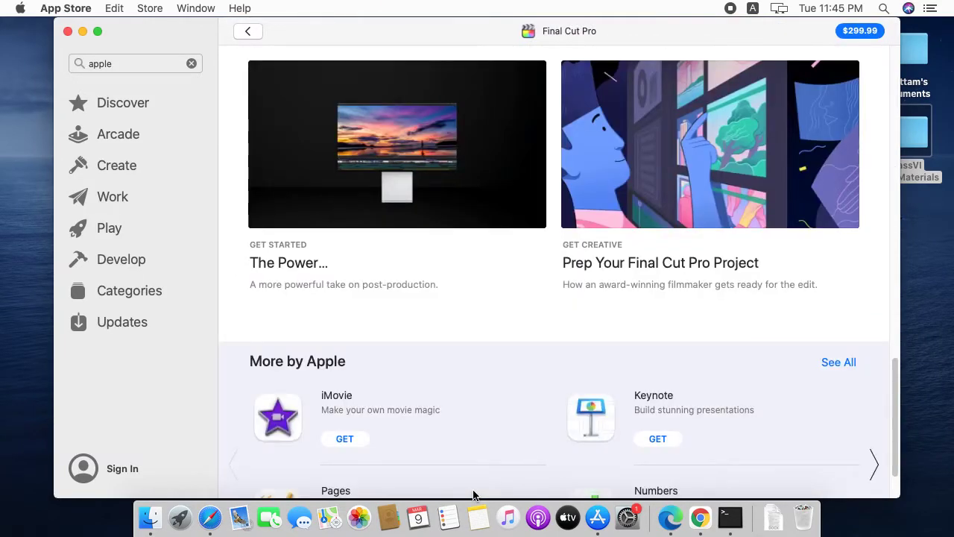
scroll(473, 494, down, 3)
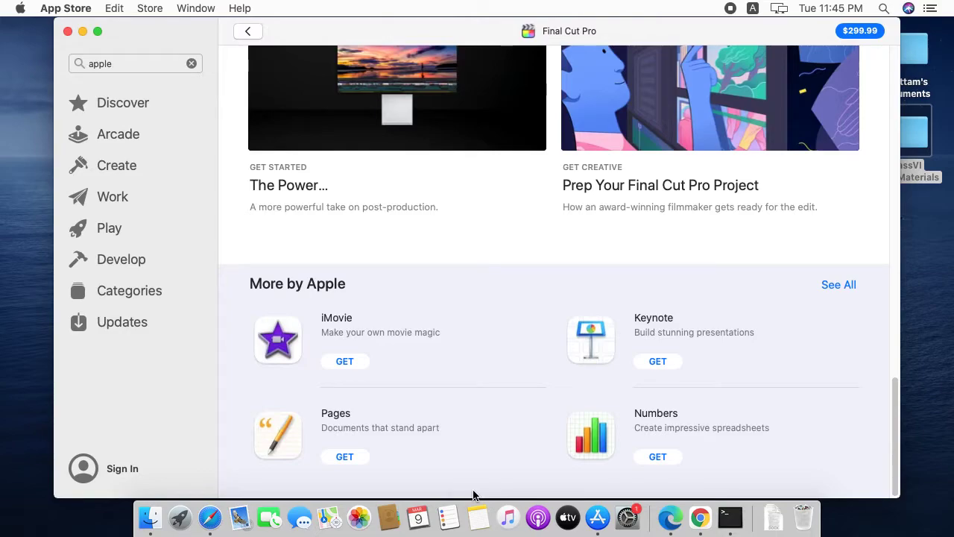
scroll(449, 292, up, 20)
scroll(450, 291, down, 18)
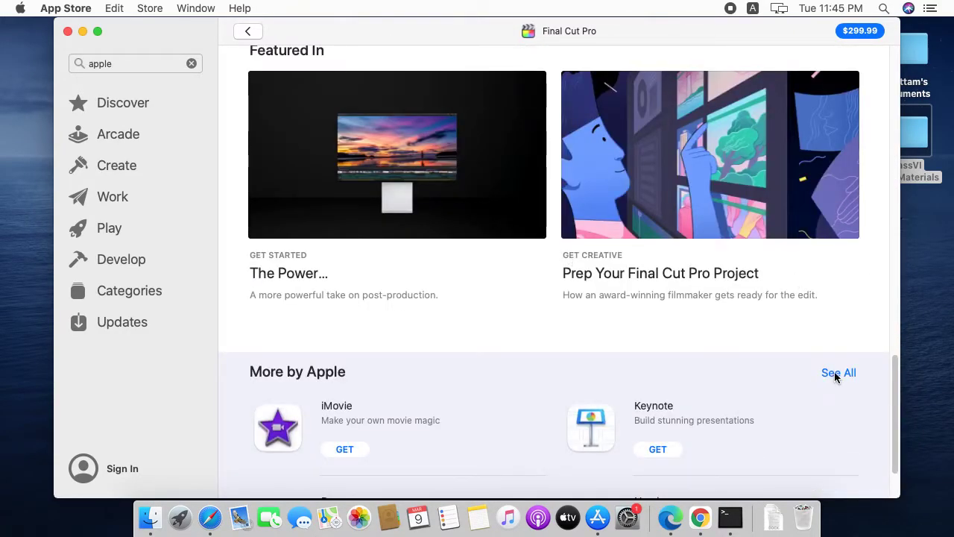
Show the full list of apps by Apple and browse it as far as Transporter and Logic Pro.
click(835, 373)
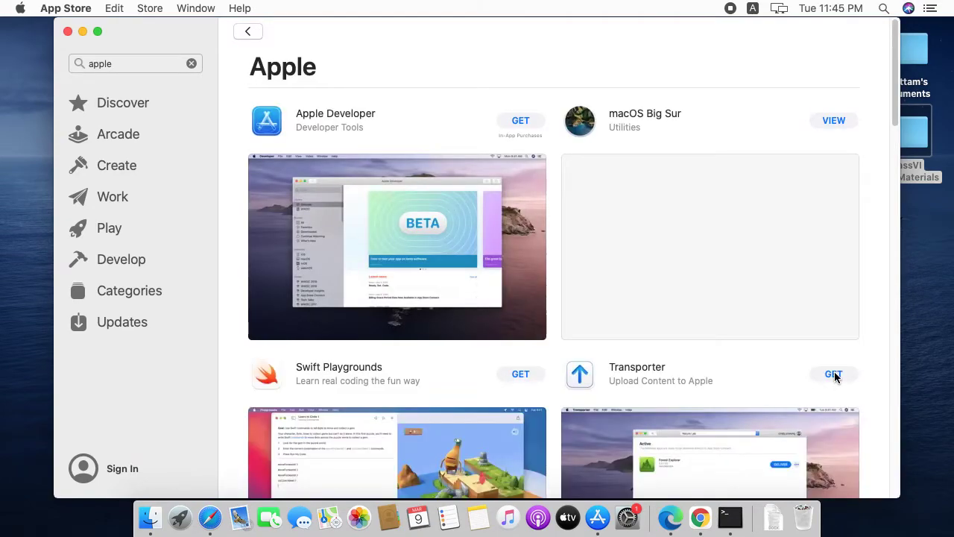
scroll(835, 373, down, 5)
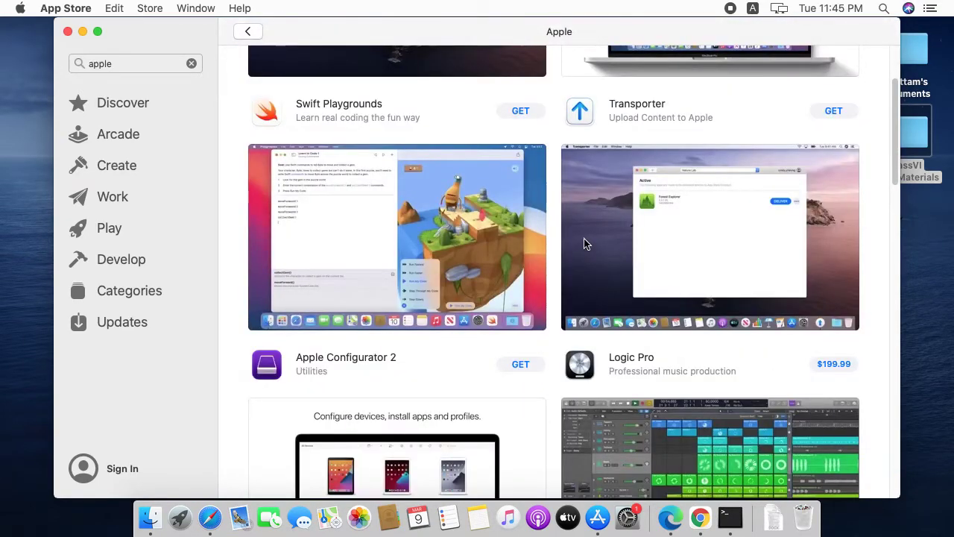
View the Transporter app's details, then return to the Apple apps list and browse further to Xcode.
click(607, 243)
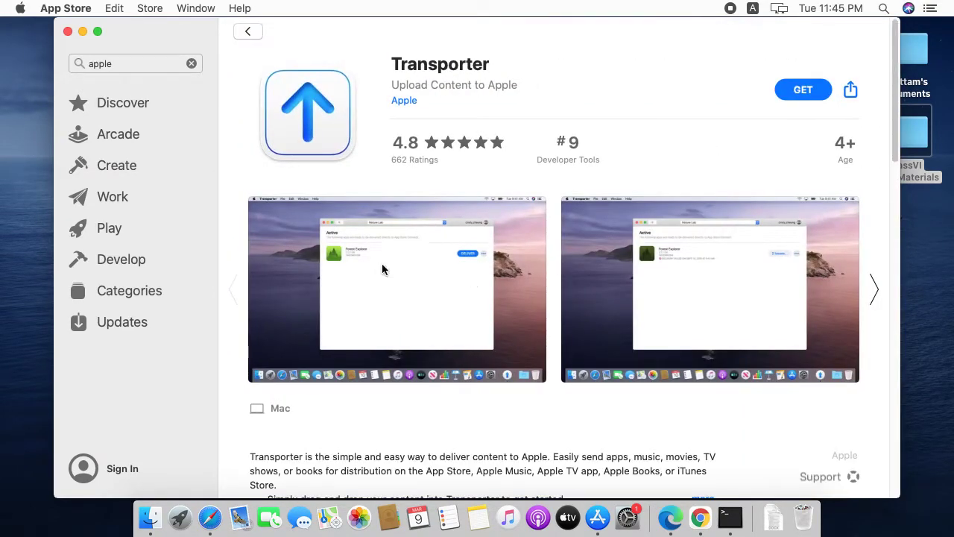
scroll(328, 259, down, 10)
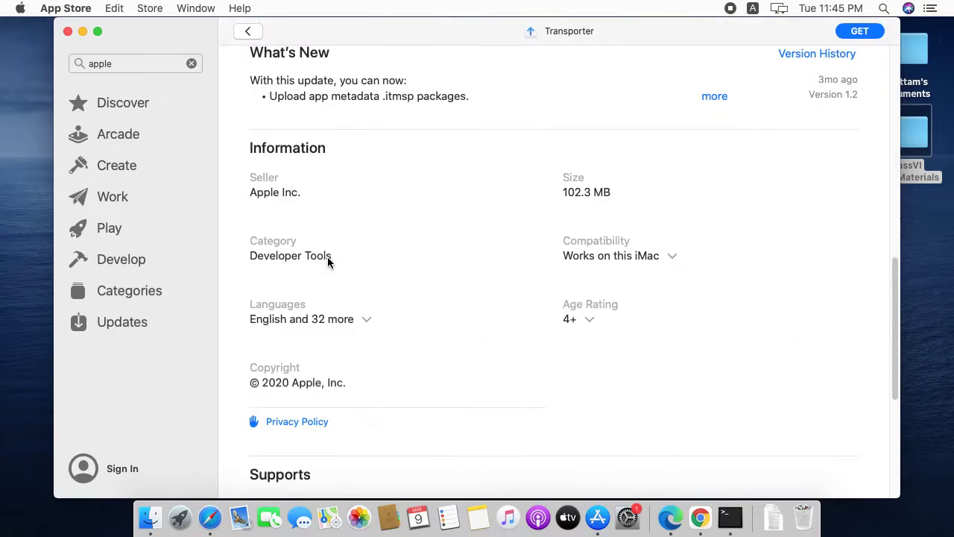
click(248, 30)
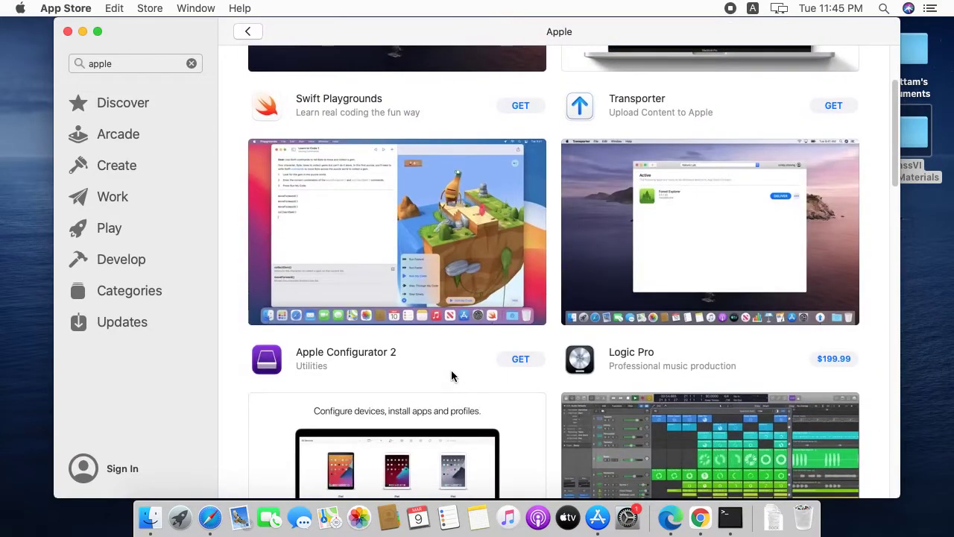
scroll(451, 373, down, 1)
scroll(451, 370, down, 5)
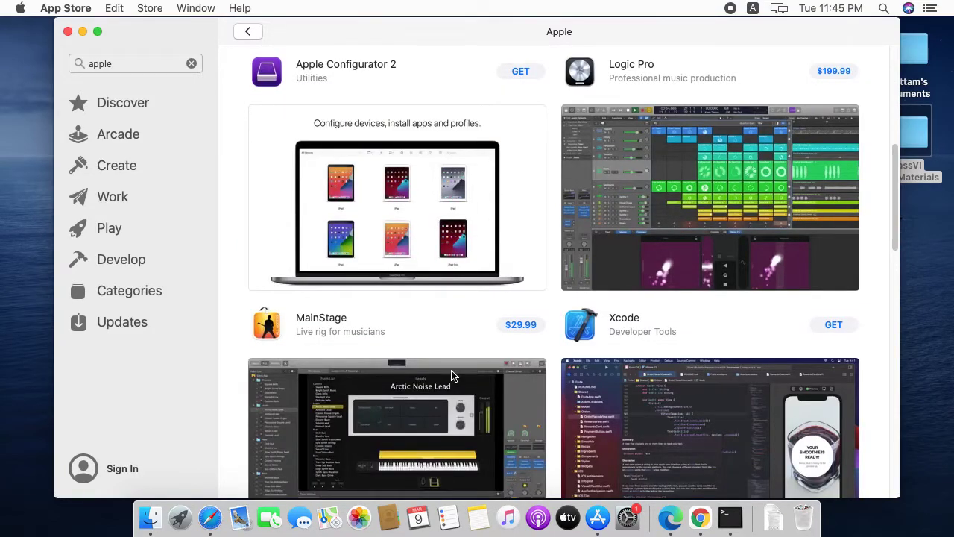
View the Apple Configurator 2 app's details, including its enlarged screenshots and information section, and return to the Apple apps list.
click(451, 244)
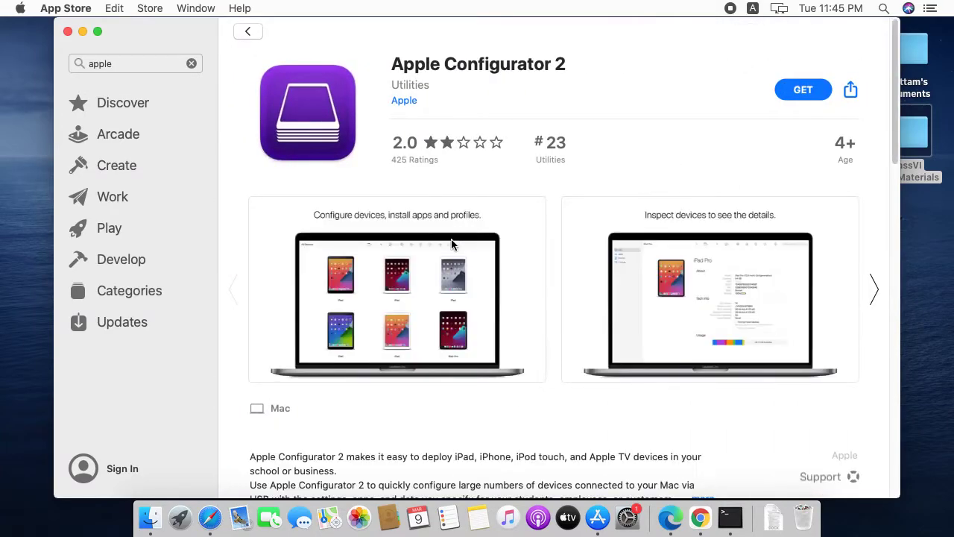
click(451, 282)
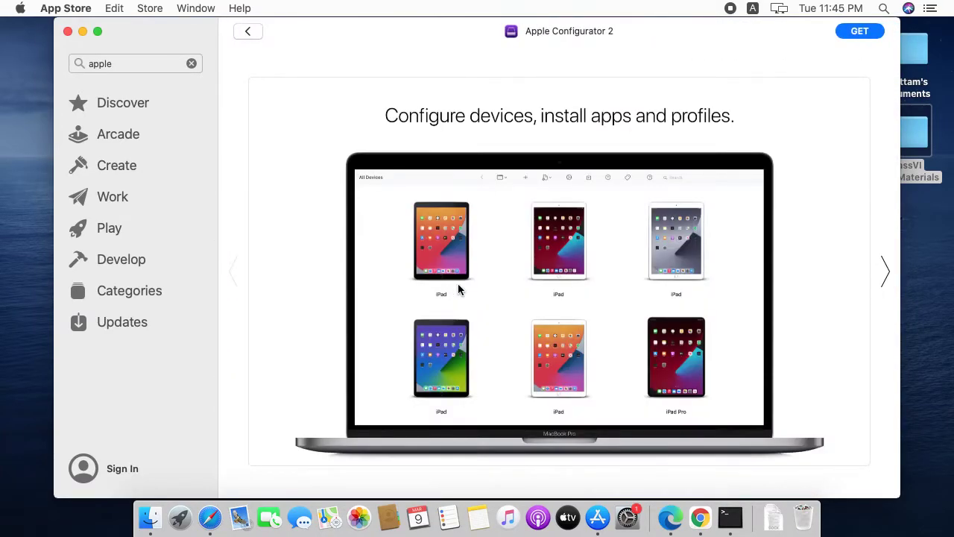
click(885, 274)
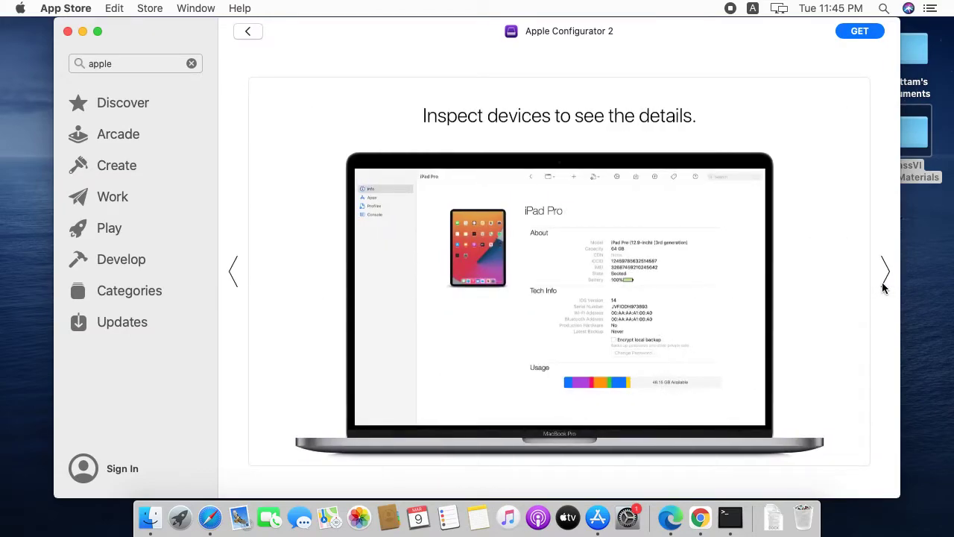
click(249, 28)
scroll(596, 380, down, 10)
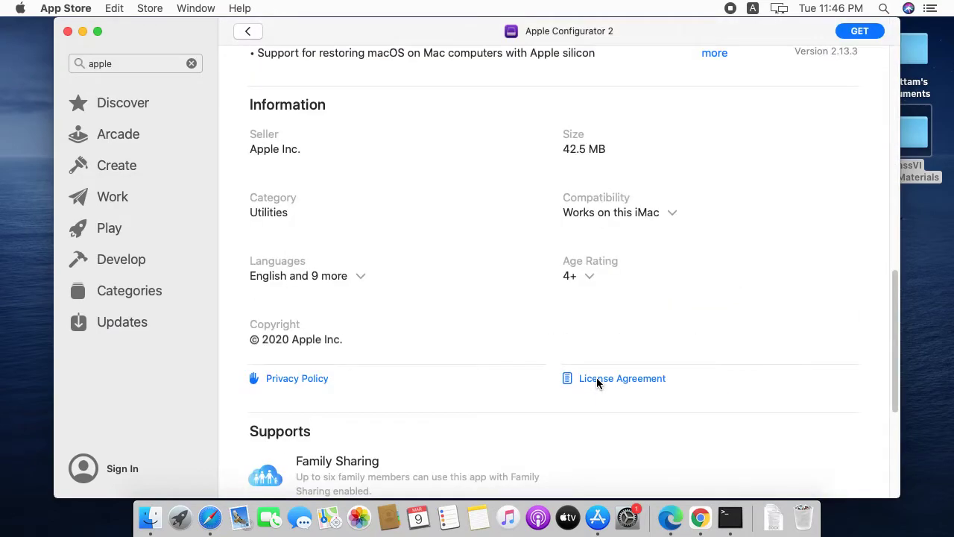
scroll(597, 380, down, 6)
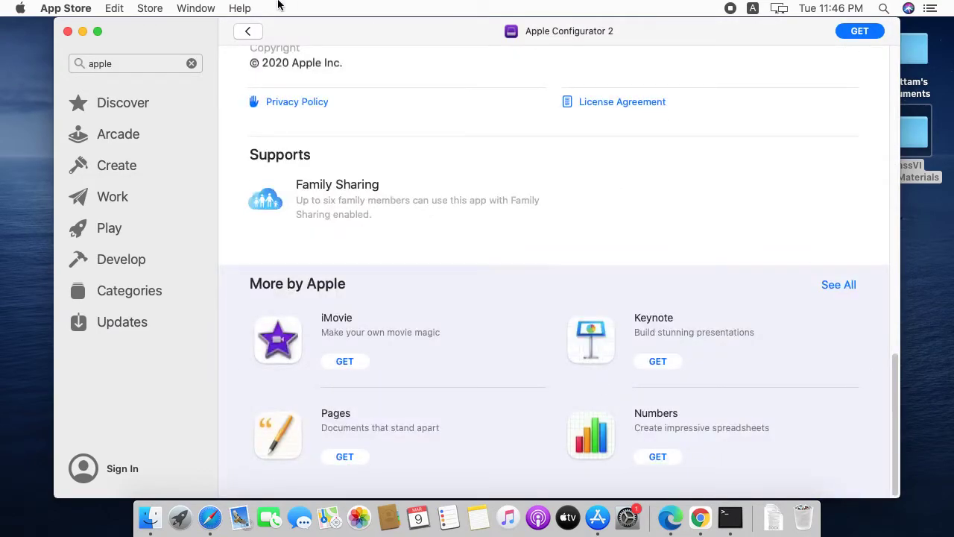
click(246, 31)
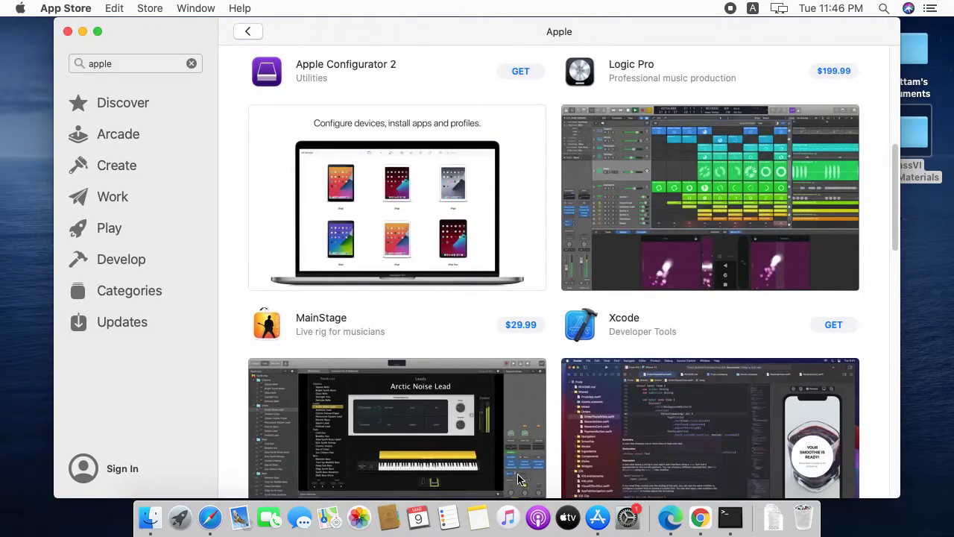
Browse the remaining apps by Apple down to Pages and close the App Store window.
scroll(454, 137, down, 10)
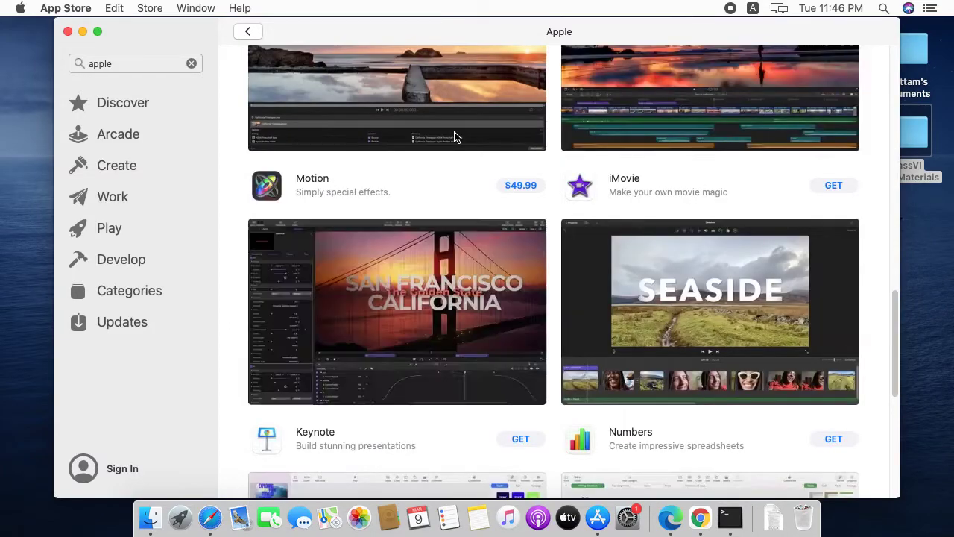
scroll(456, 138, down, 6)
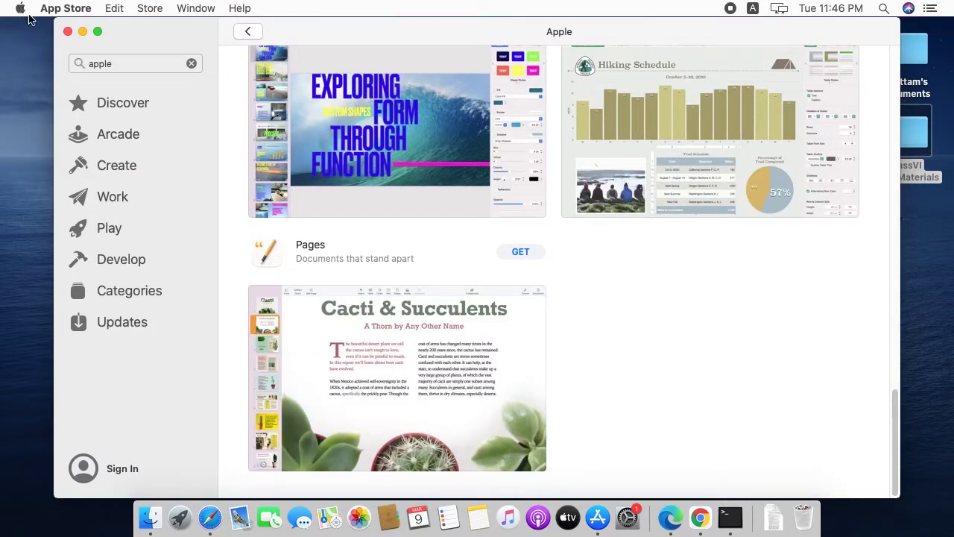
click(67, 32)
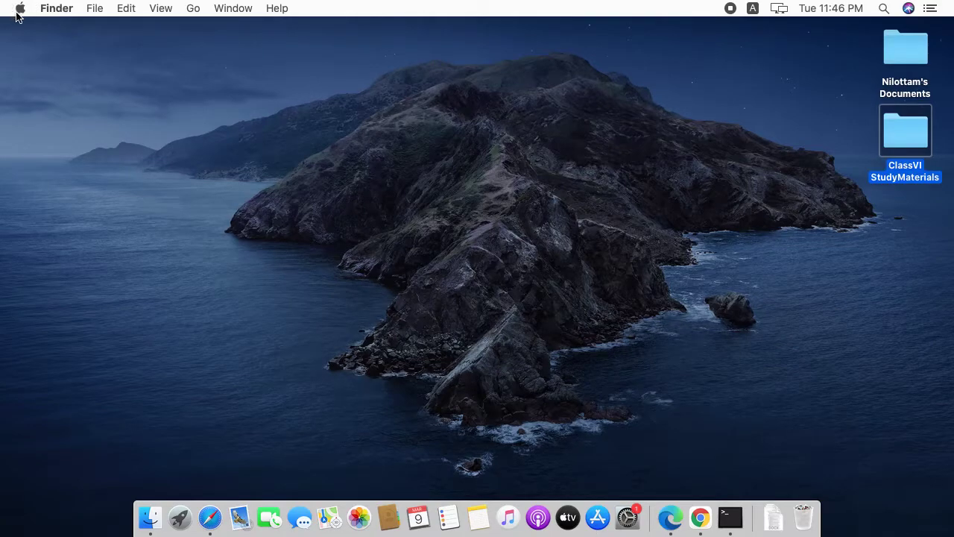
click(19, 10)
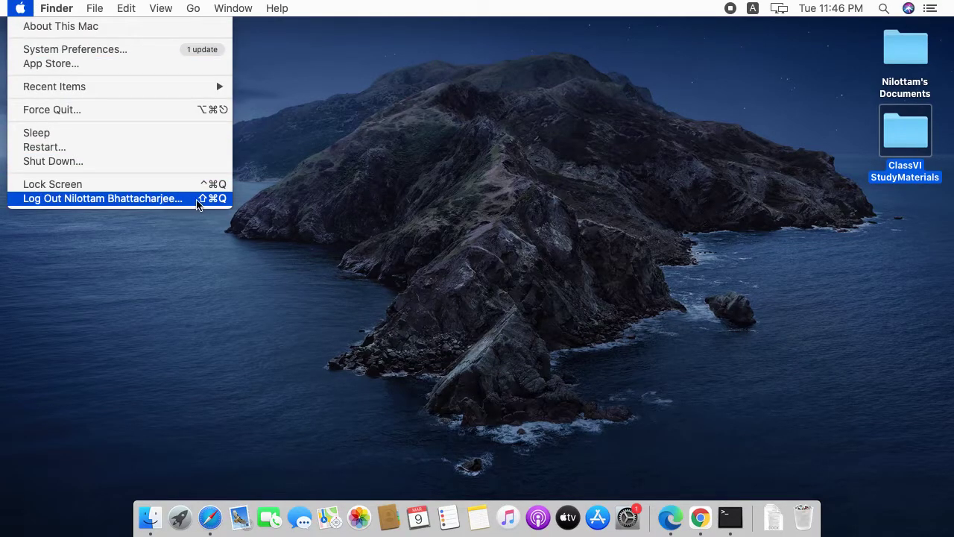
click(492, 202)
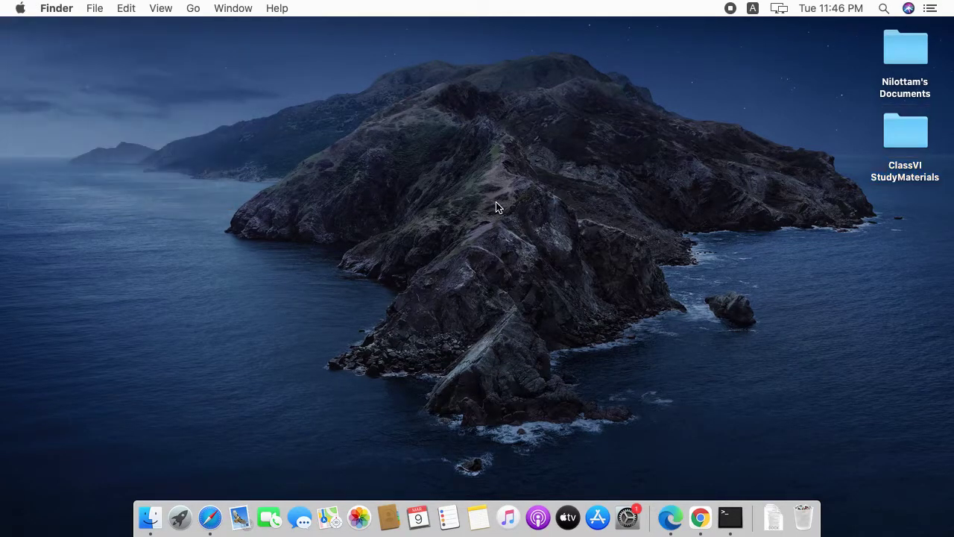
Switch to System Preferences and set the General appearance to Dark.
click(626, 527)
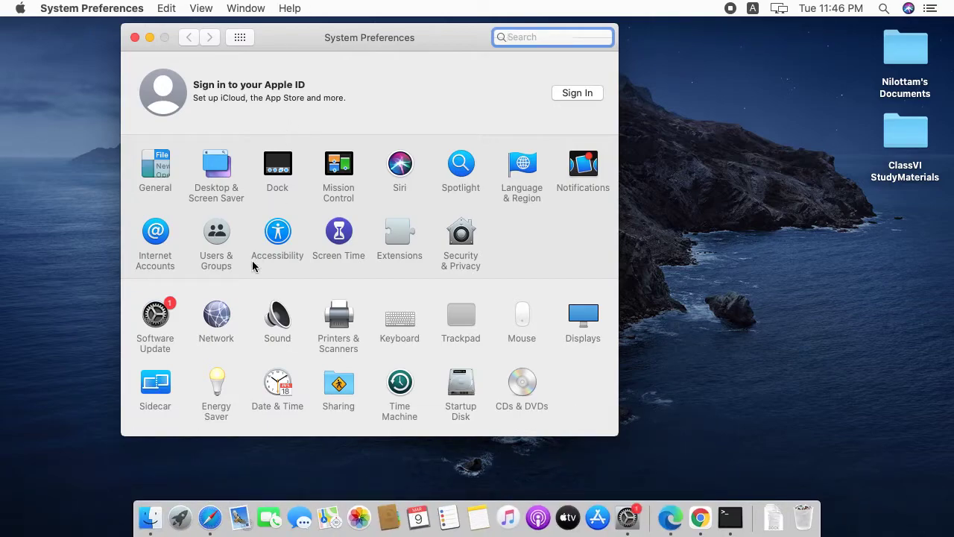
click(154, 161)
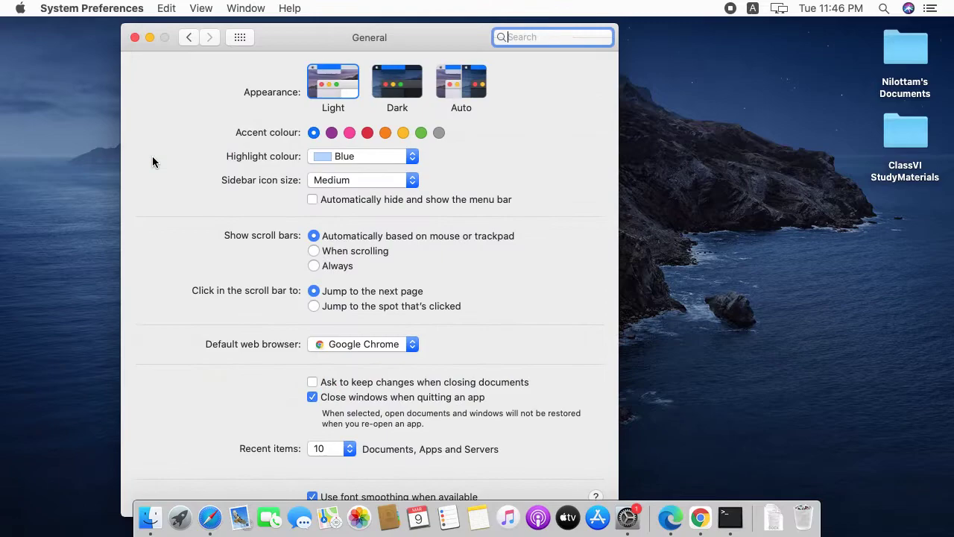
click(415, 91)
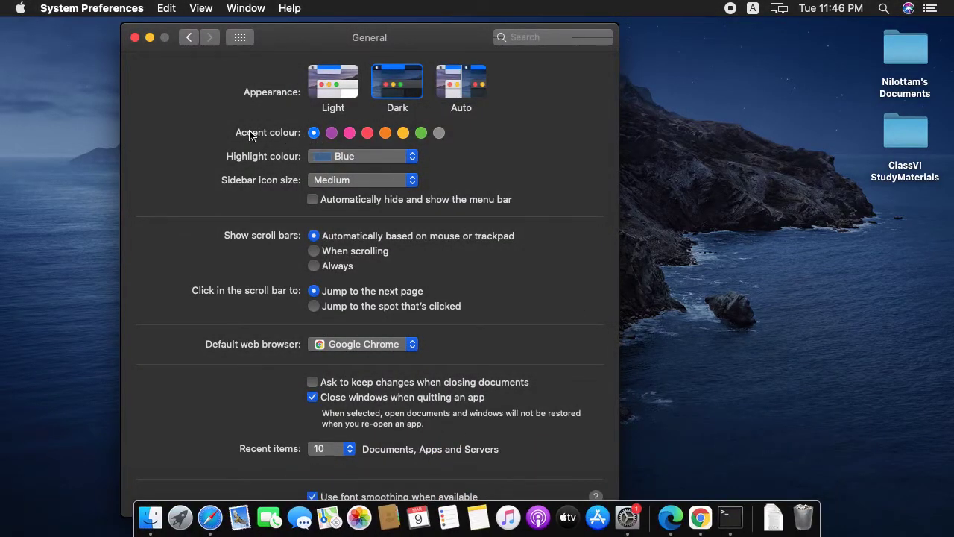
Try the green, yellow, orange and red accent colours, and set the accent colour back to blue.
click(421, 133)
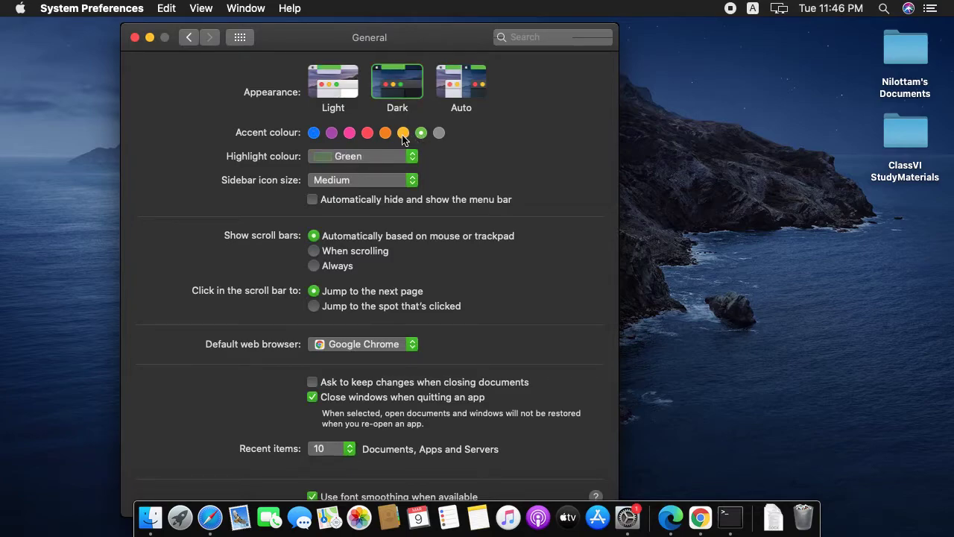
click(403, 134)
click(385, 134)
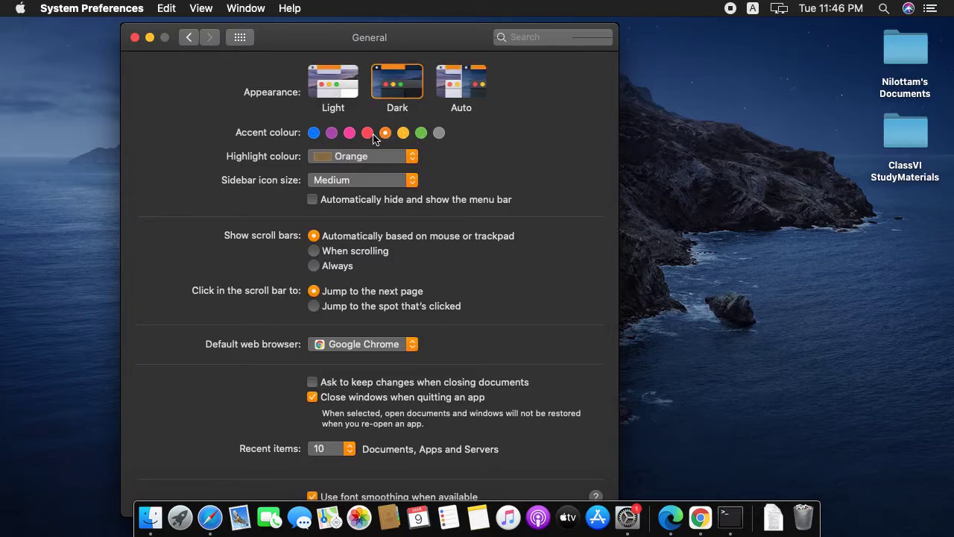
click(368, 133)
click(314, 133)
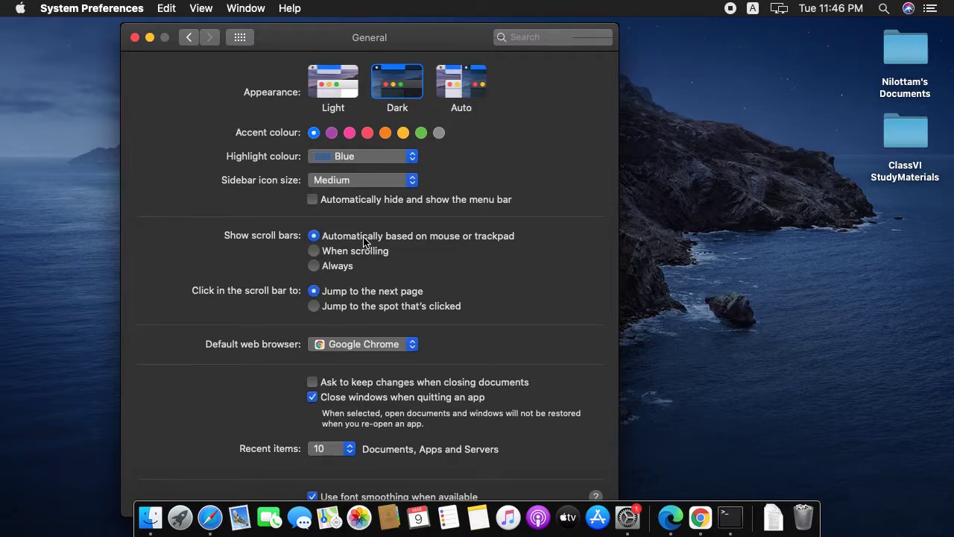
Try the Small sidebar icon size, set it back to Medium, and make scroll bars show Always.
click(398, 176)
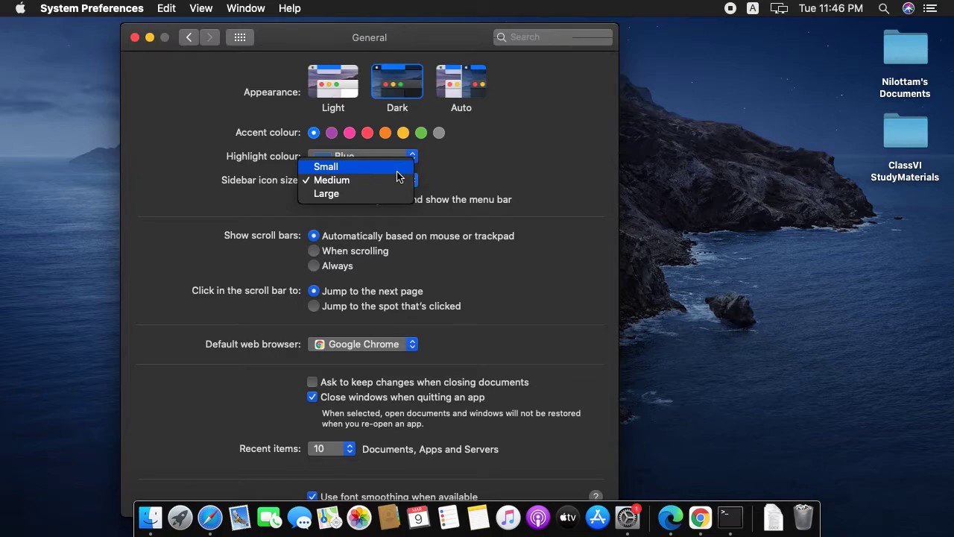
click(397, 172)
click(403, 180)
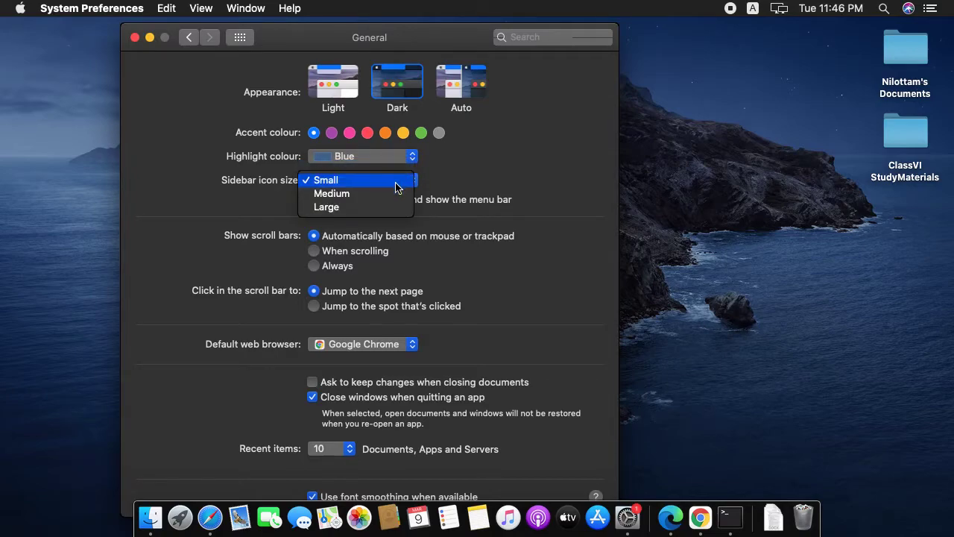
click(393, 193)
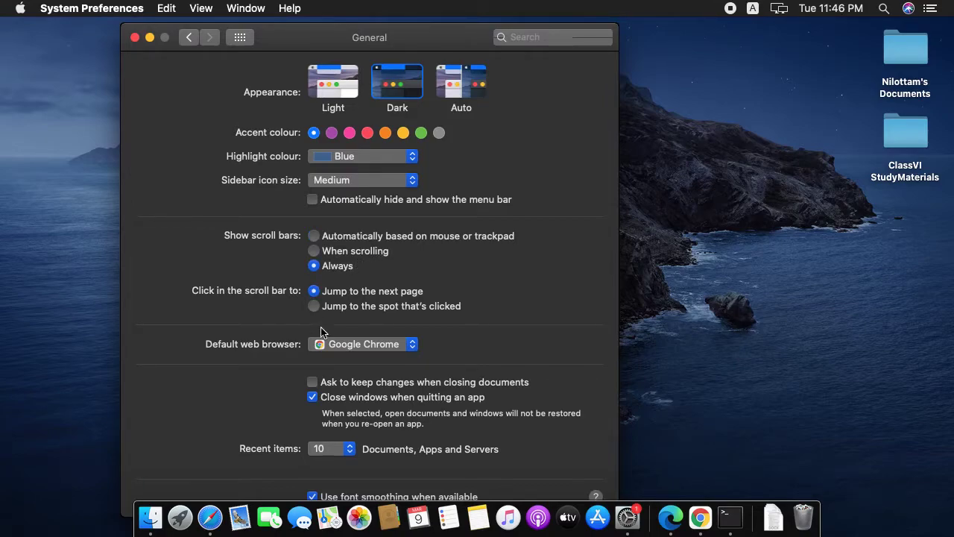
Set the default web browser to Microsoft Edge and return to the preferences overview.
click(392, 344)
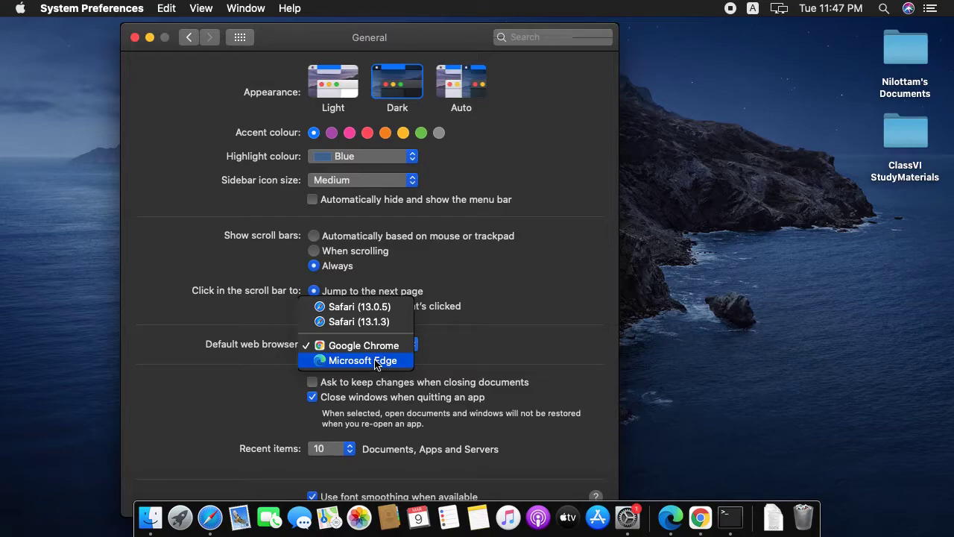
click(375, 361)
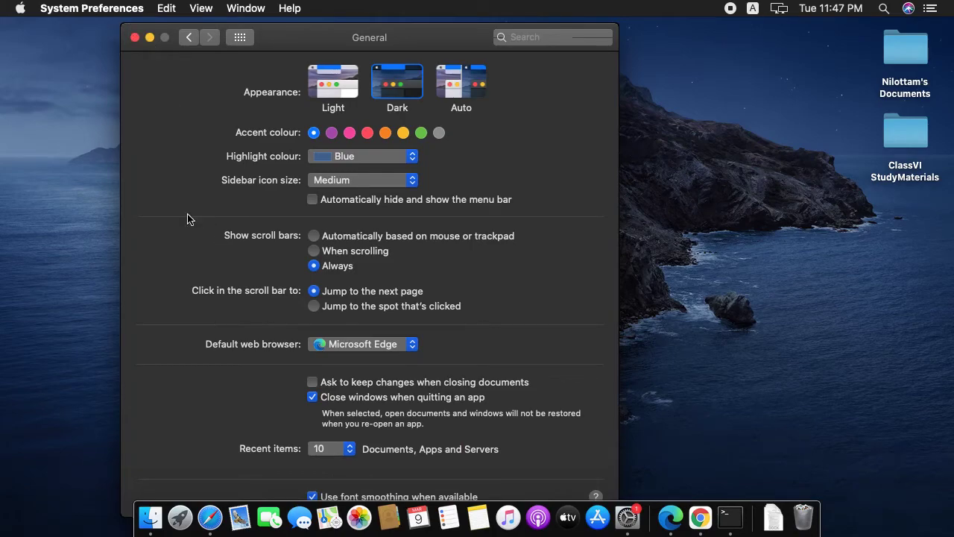
click(189, 39)
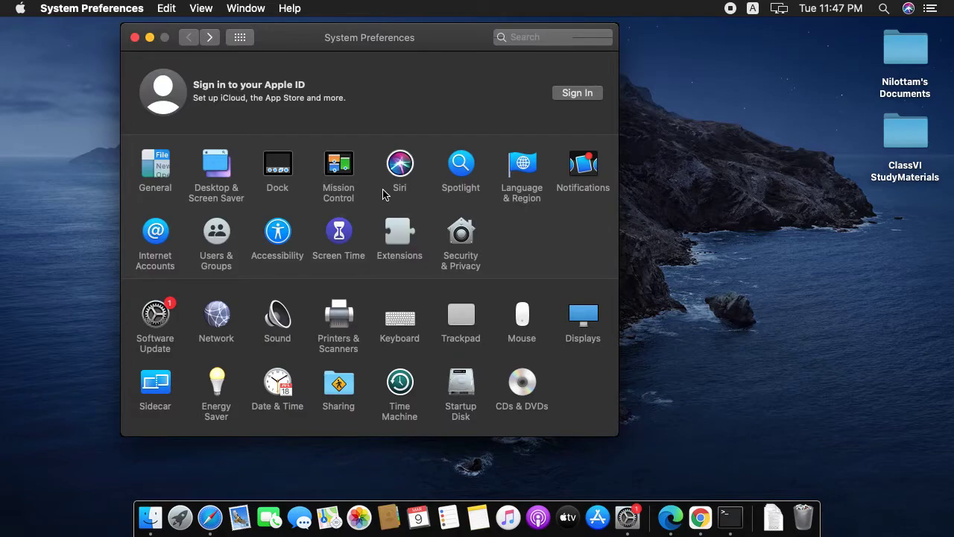
Review the Spotlight search result categories and the Users & Groups settings, returning to the preferences overview.
click(457, 186)
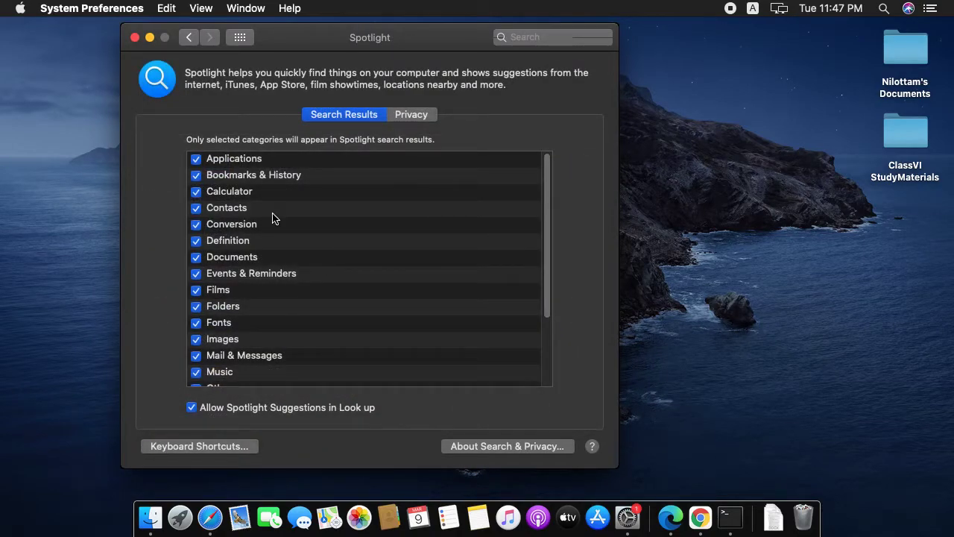
scroll(272, 218, down, 5)
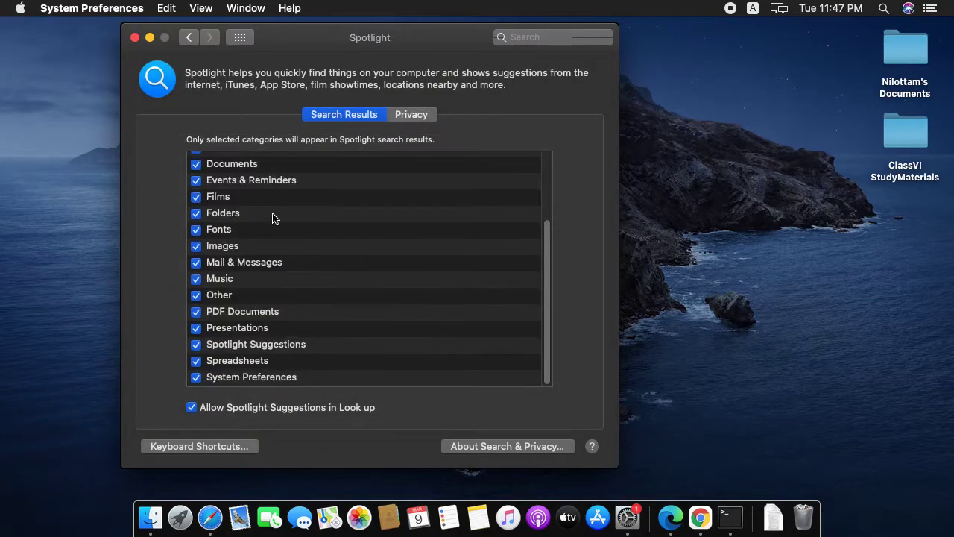
click(189, 37)
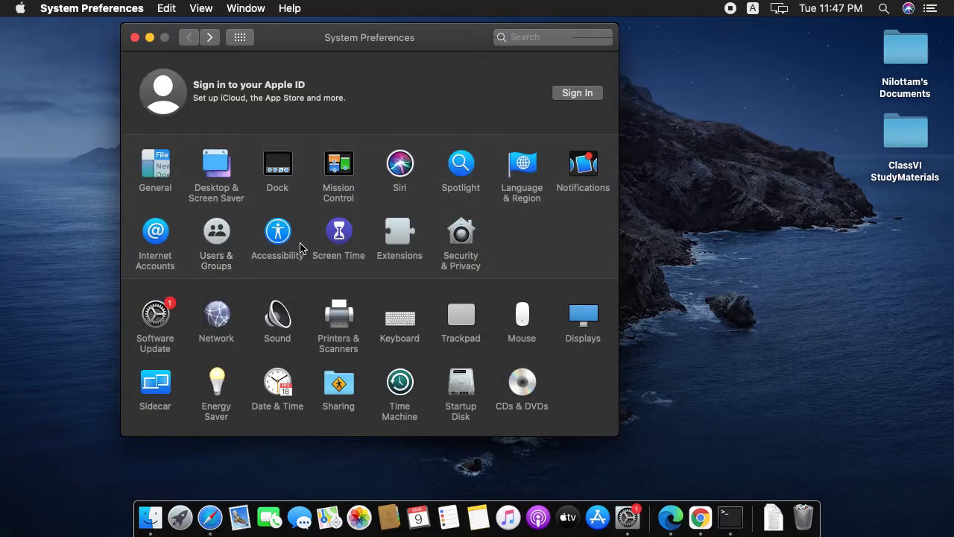
click(216, 232)
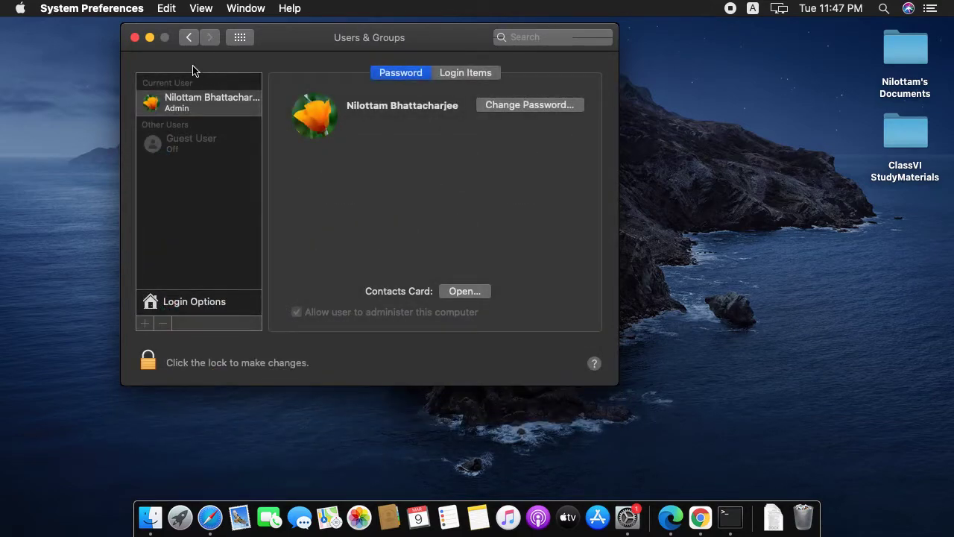
click(187, 41)
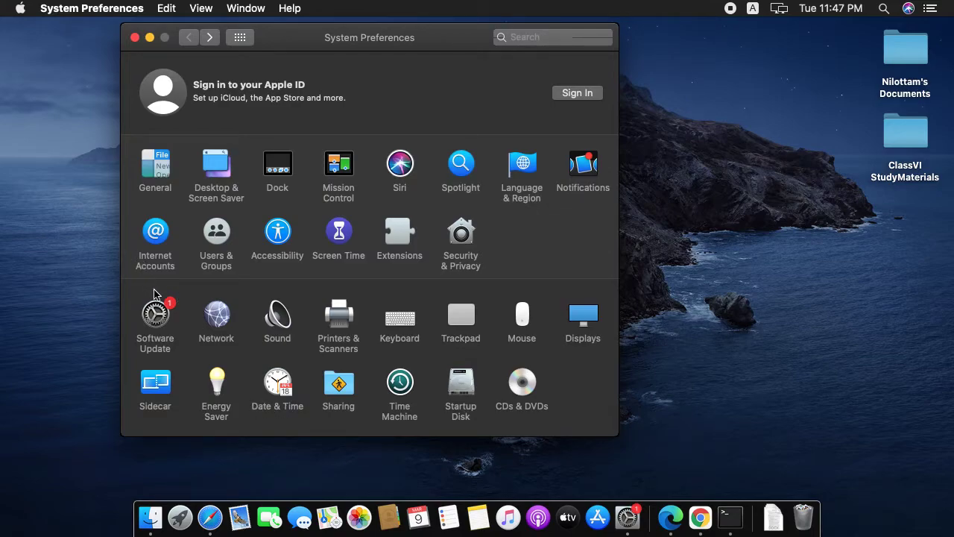
Display the Software Update settings, try to start Siri, and dismiss its notification.
click(153, 311)
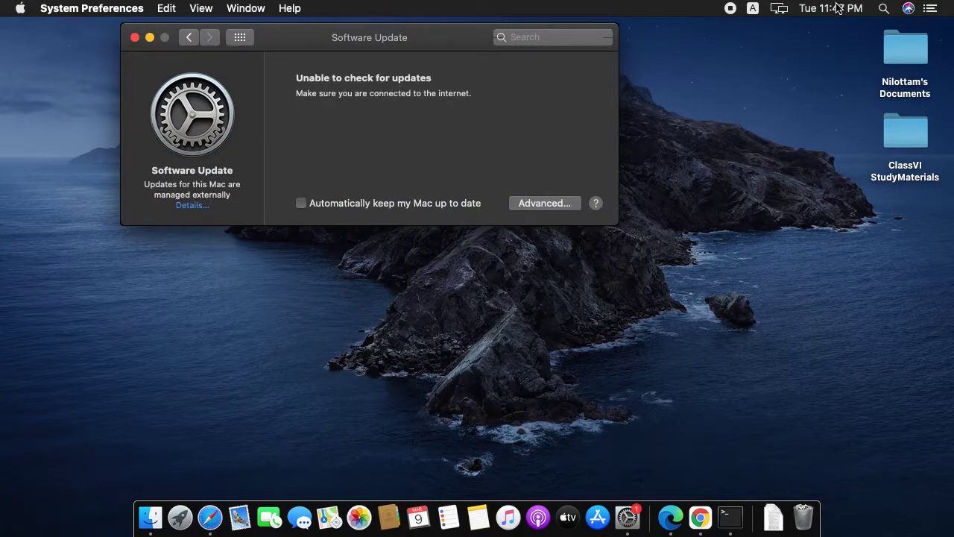
click(911, 9)
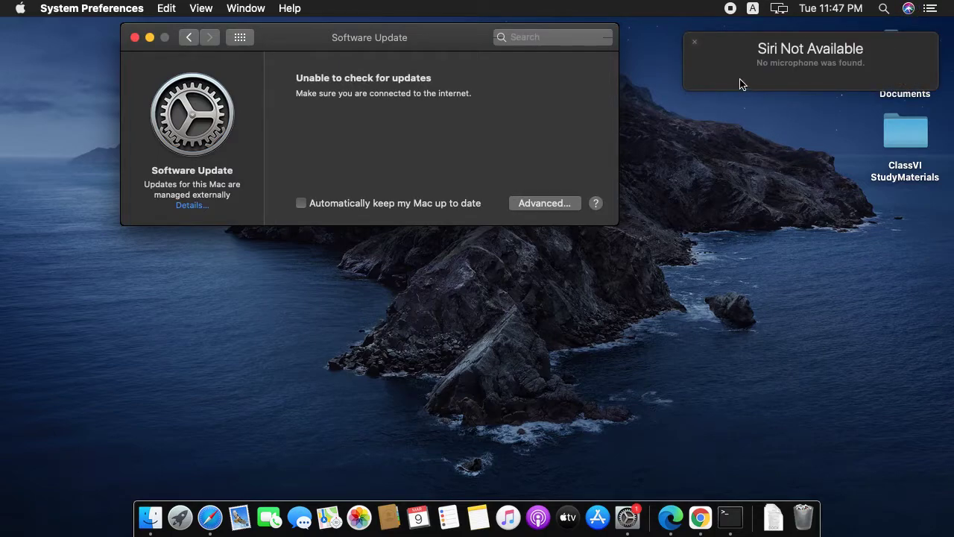
click(695, 42)
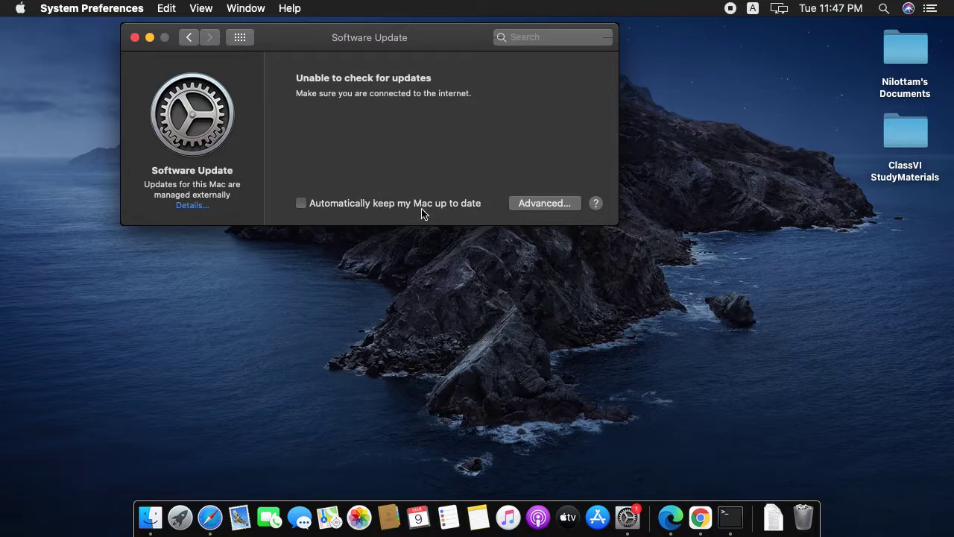
View the details of the externally managed updates, cancel restoring the default update settings, and close System Preferences.
click(191, 206)
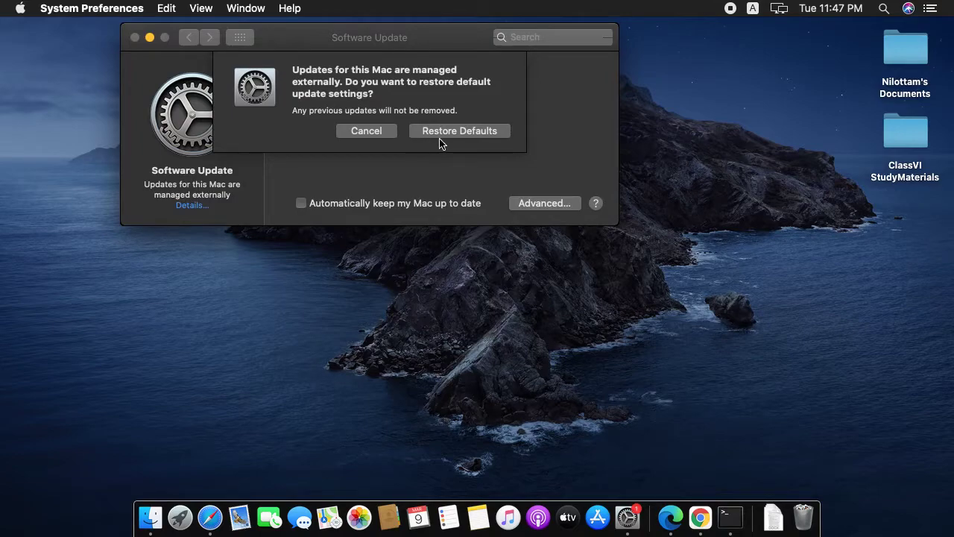
click(364, 130)
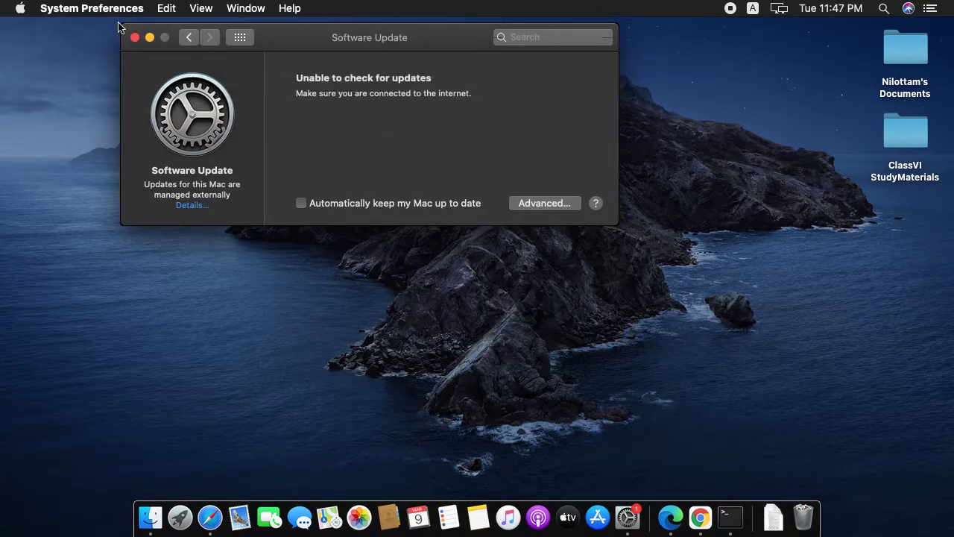
click(246, 39)
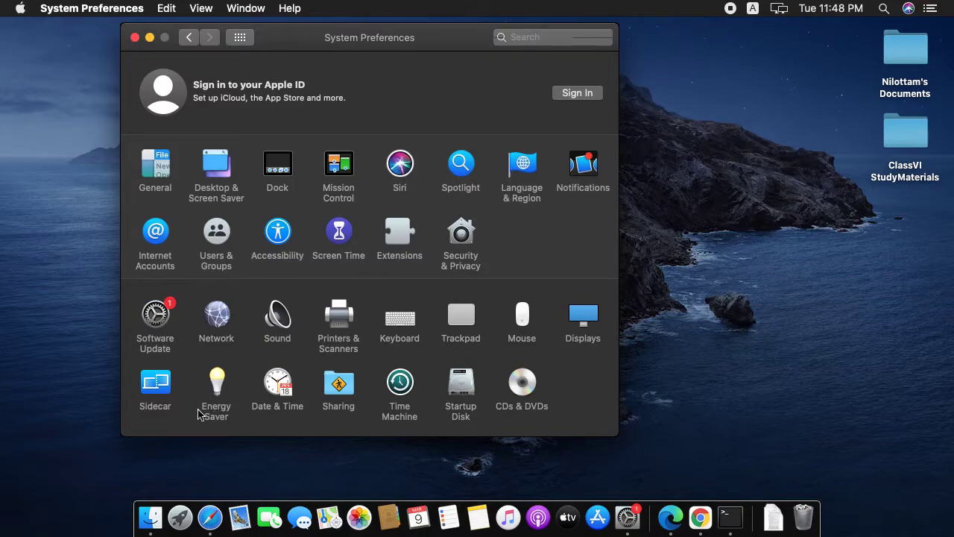
click(135, 38)
click(75, 5)
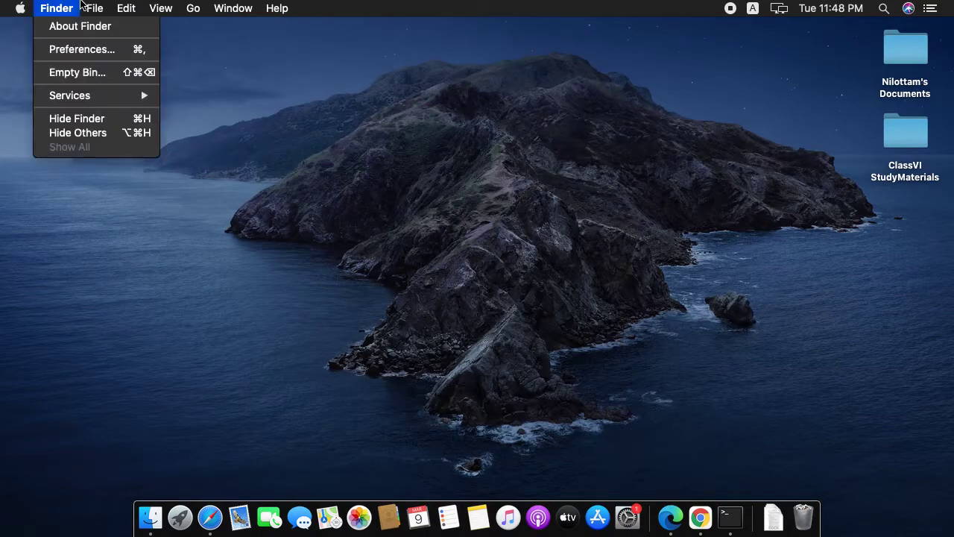
click(307, 6)
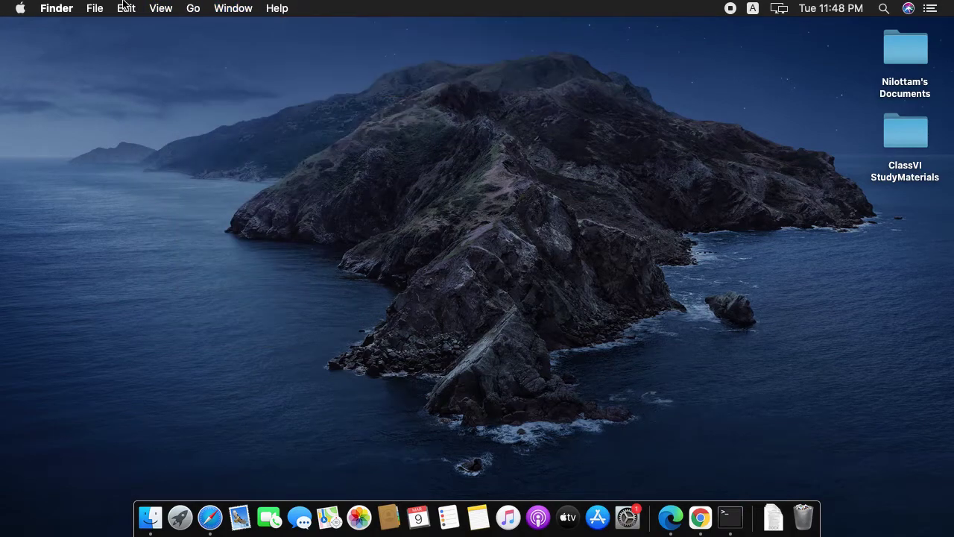
Open the App Store, browse the Discover page down to its top app lists, and close the store window.
click(20, 7)
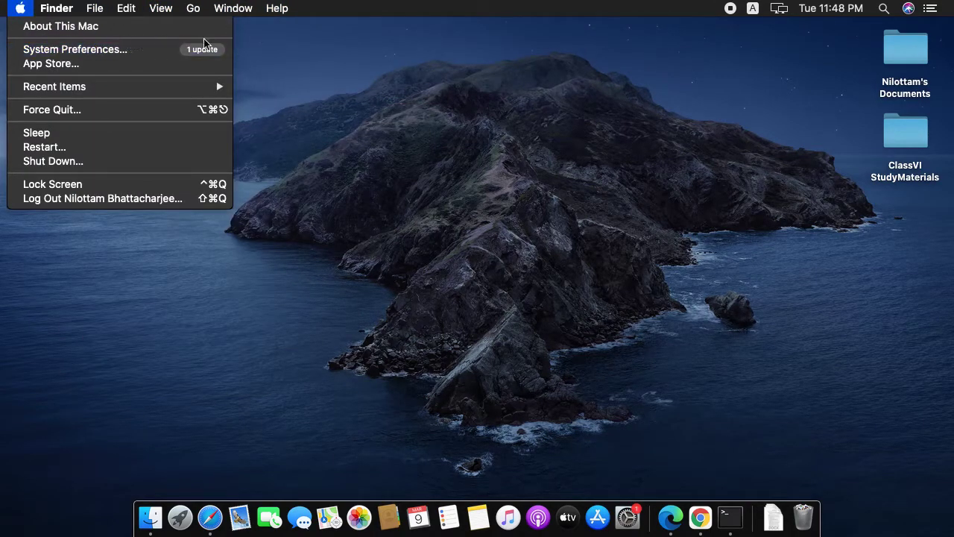
mouse_move(168, 85)
click(98, 67)
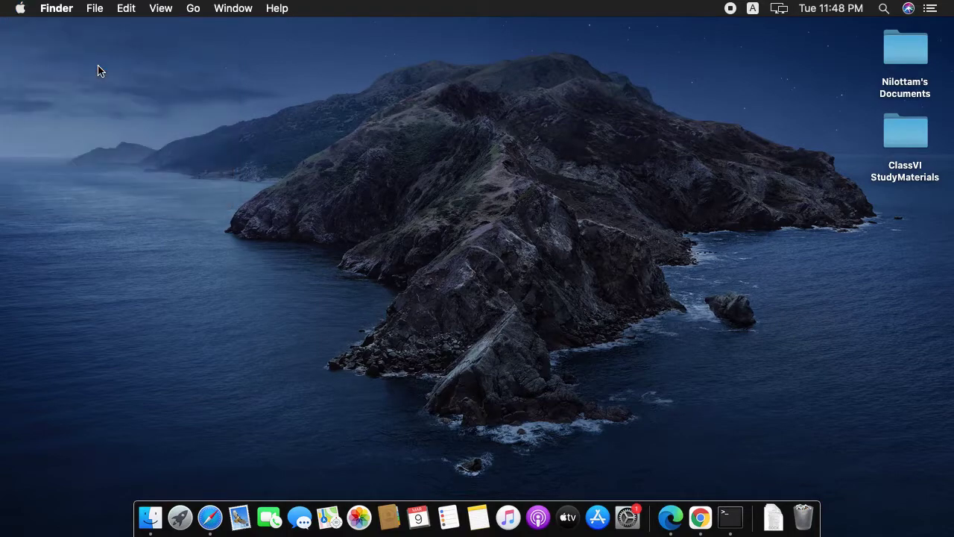
click(19, 7)
click(439, 227)
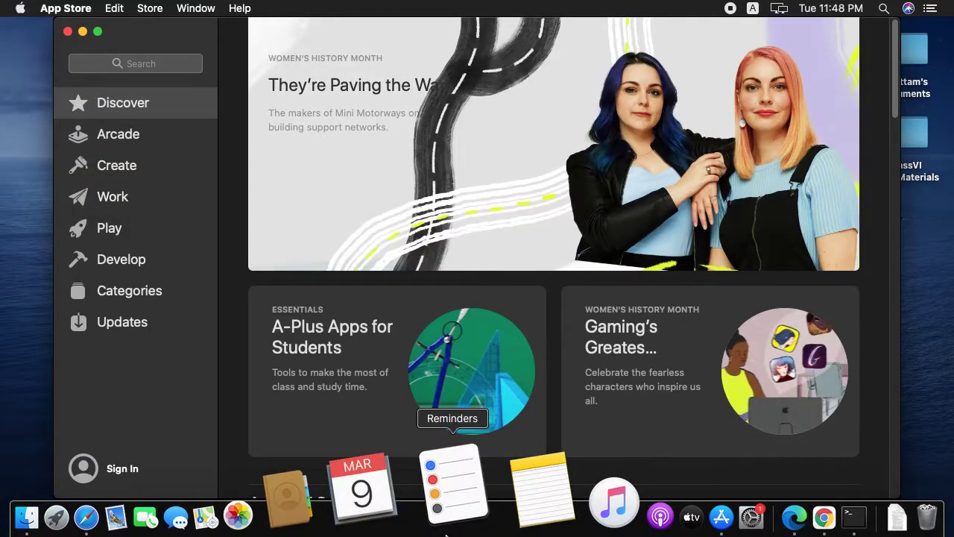
scroll(448, 195, down, 10)
scroll(448, 195, down, 5)
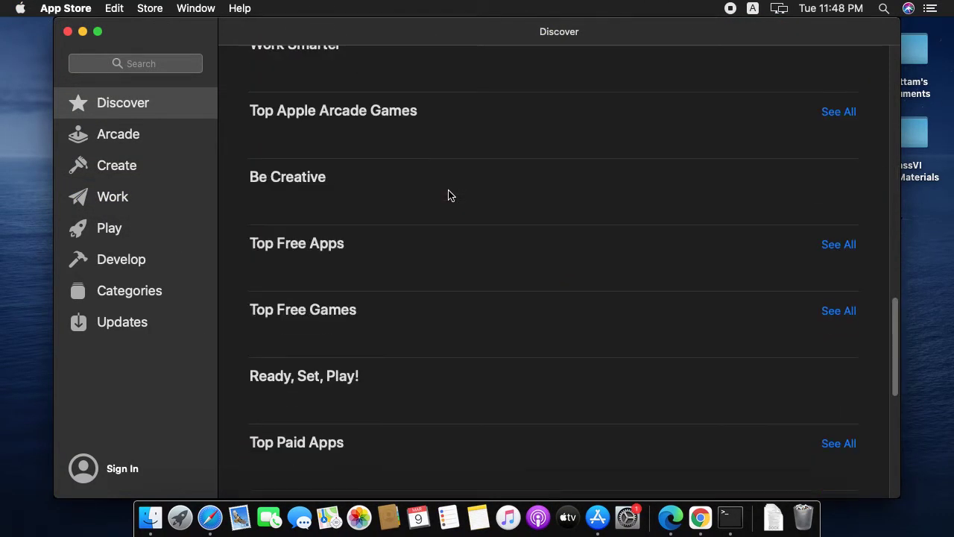
click(68, 32)
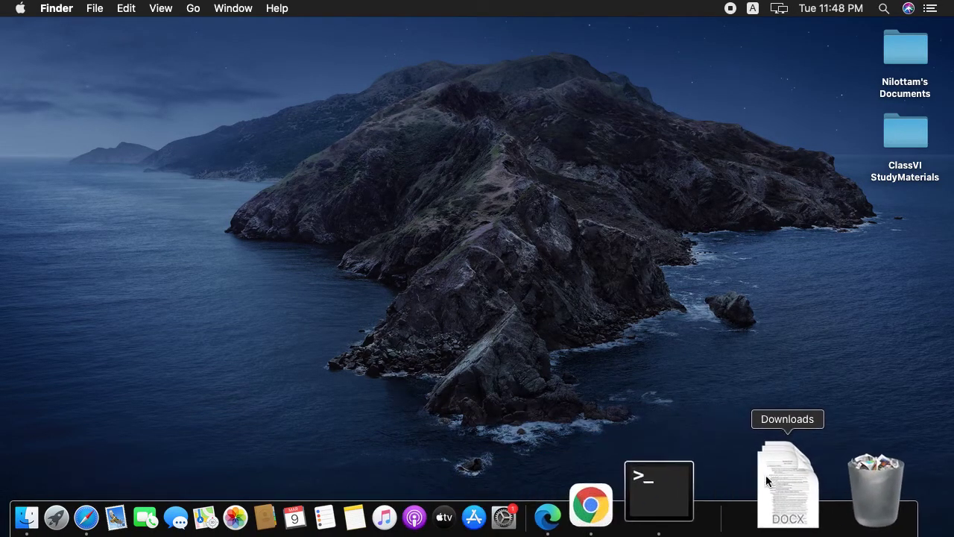
Open the Downloads folder and the Bin in Finder windows, and shift the Bin window slightly aside.
click(766, 475)
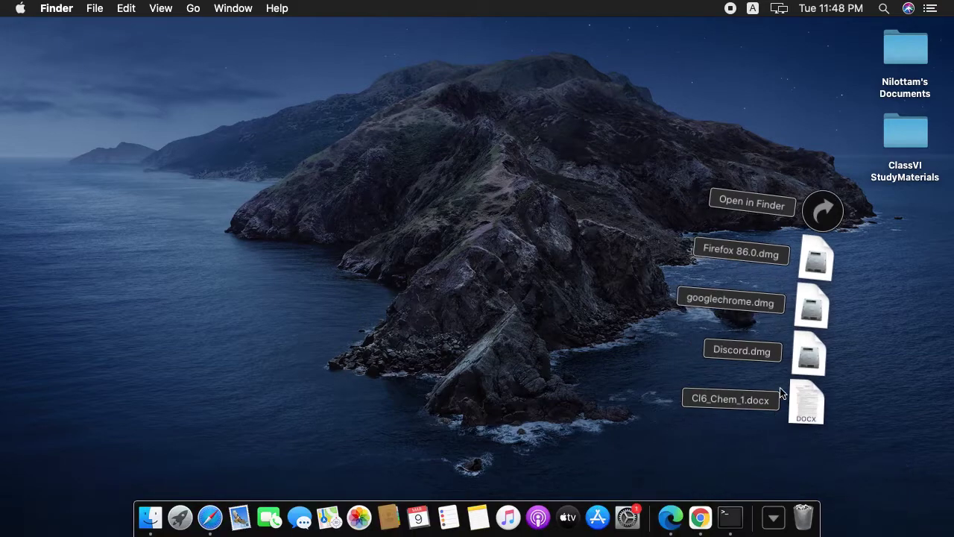
click(822, 211)
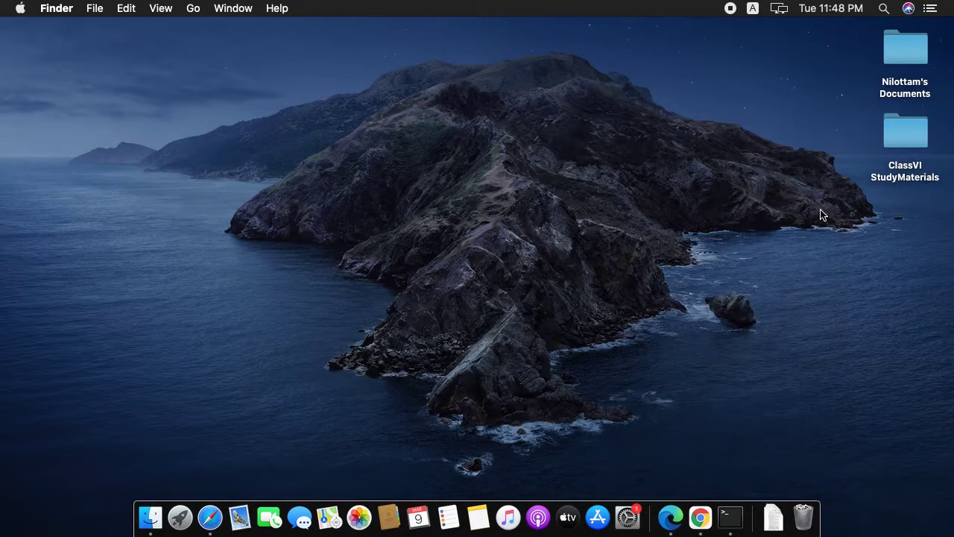
click(808, 507)
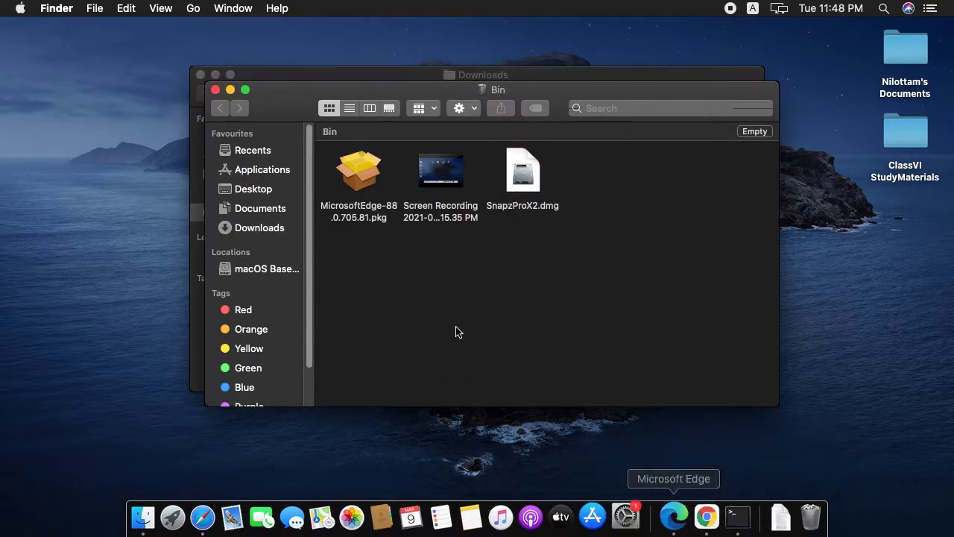
drag(294, 91, 239, 81)
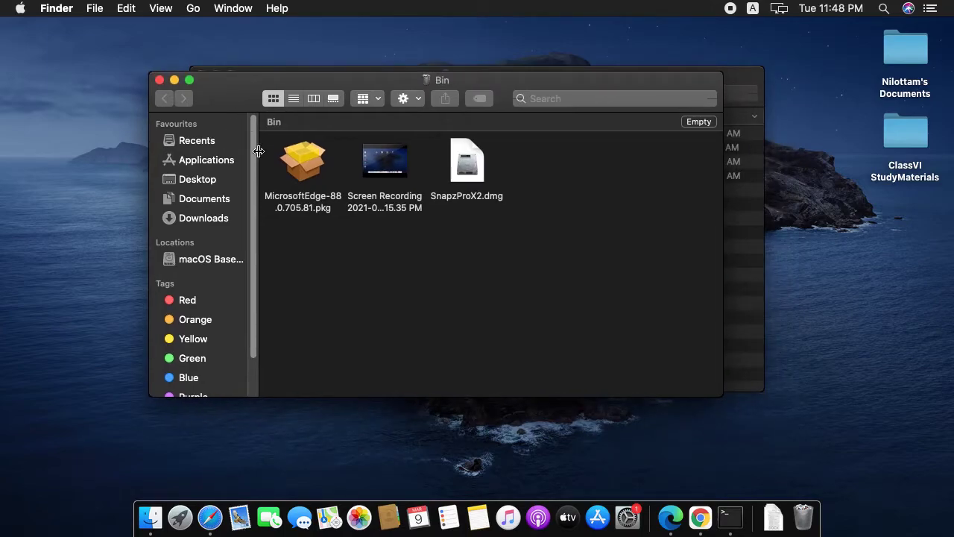
Empty the Bin, permanently erasing all of its items.
click(312, 170)
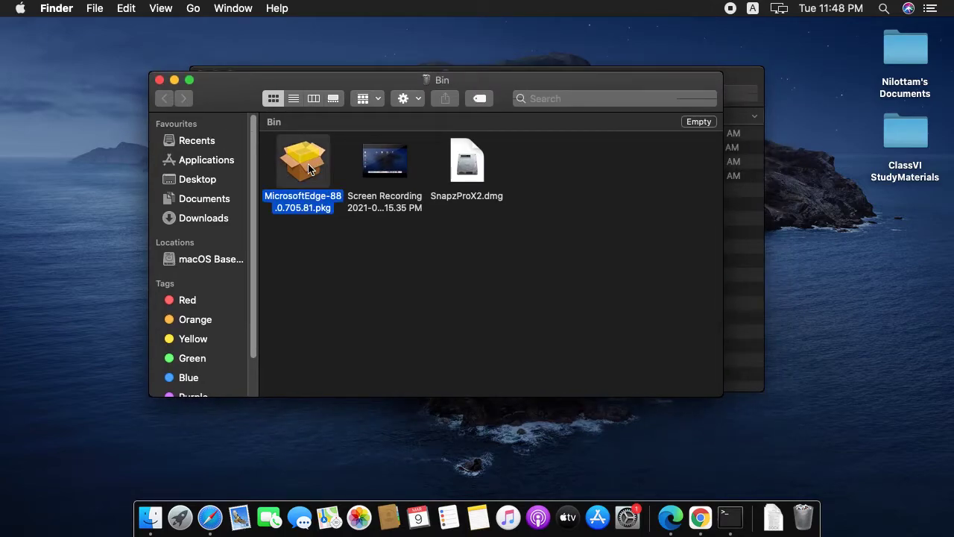
right_click(411, 162)
click(462, 173)
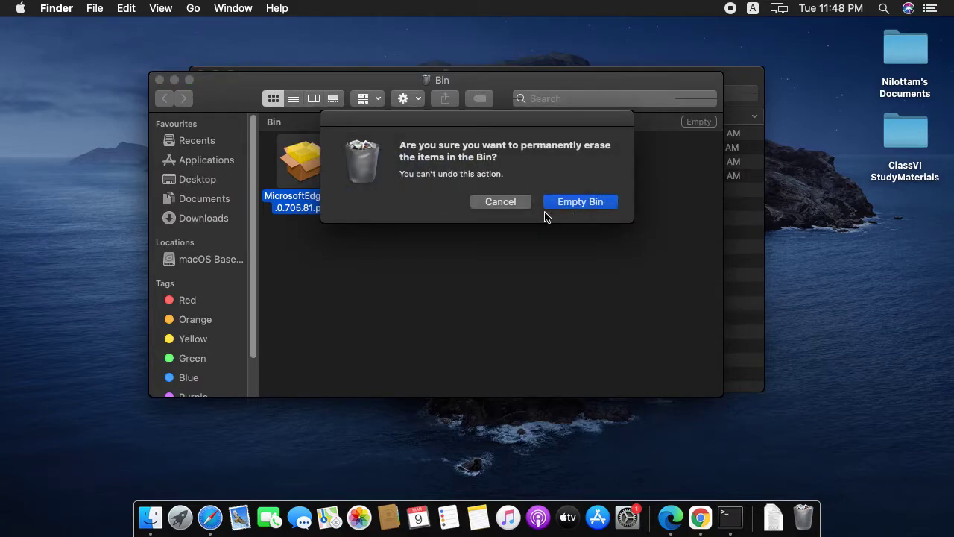
click(595, 207)
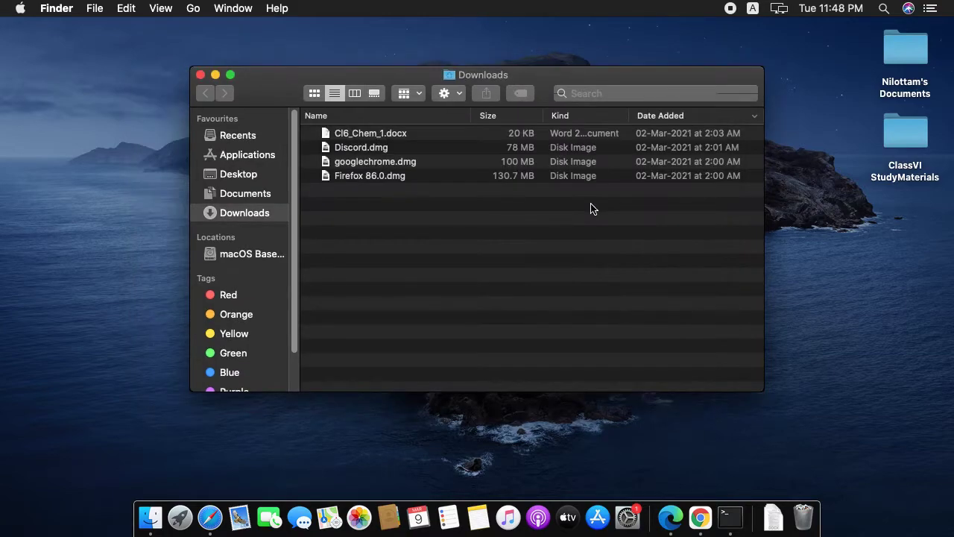
Select Firefox 86.0.dmg in Downloads and look through macOS Base System, the Yellow tag, Documents, Desktop and Recents.
click(382, 179)
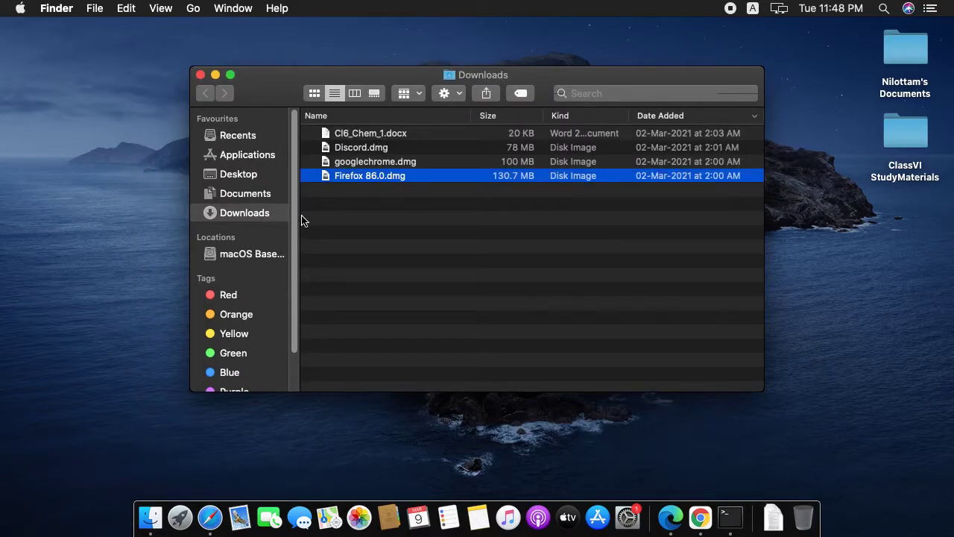
click(273, 259)
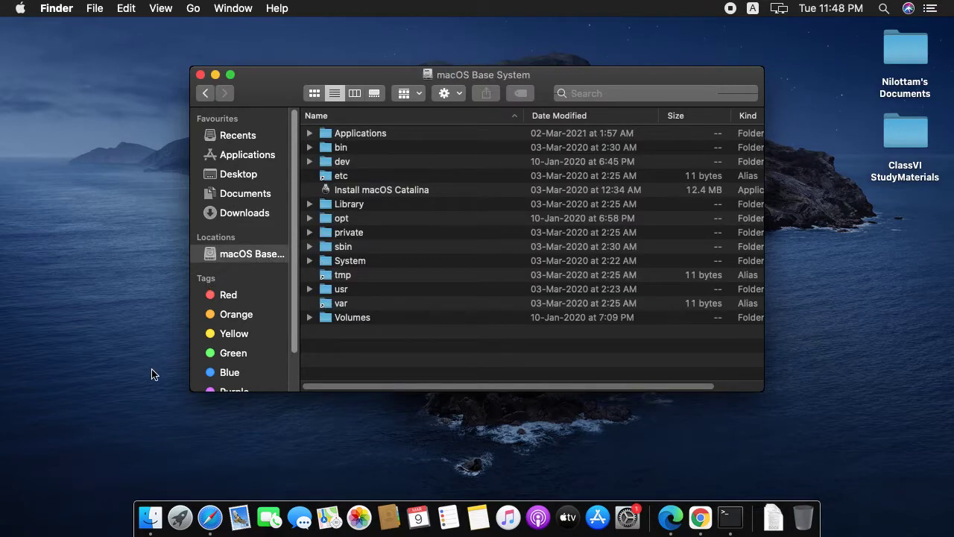
click(233, 328)
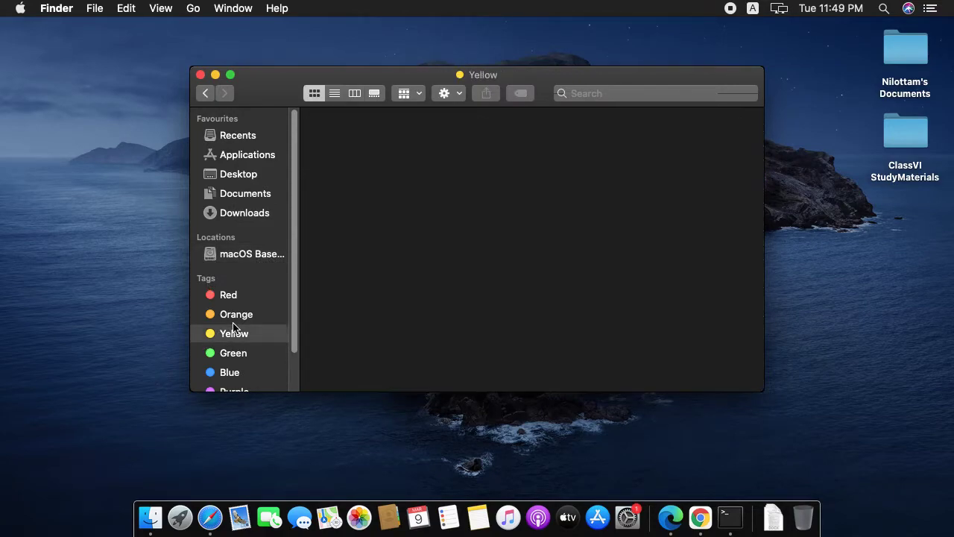
click(246, 192)
click(248, 179)
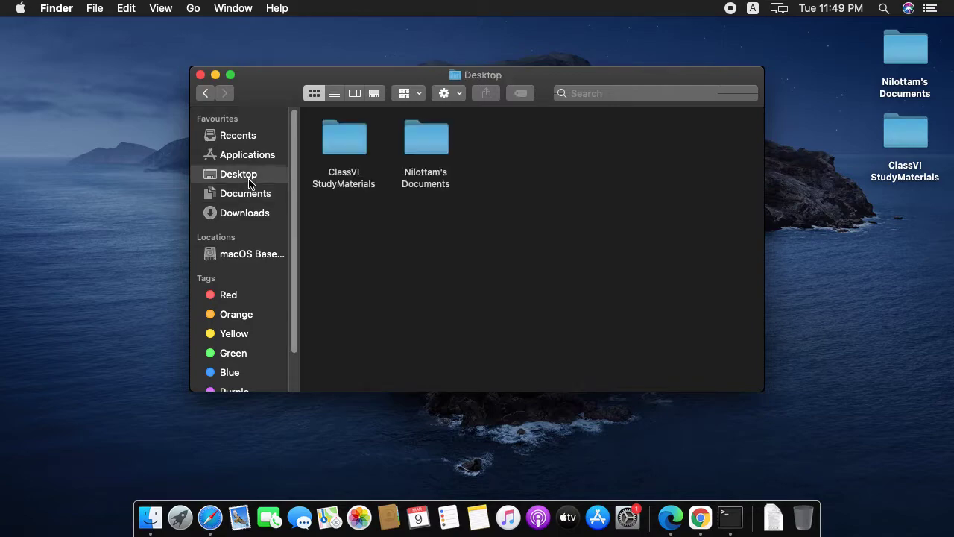
click(226, 142)
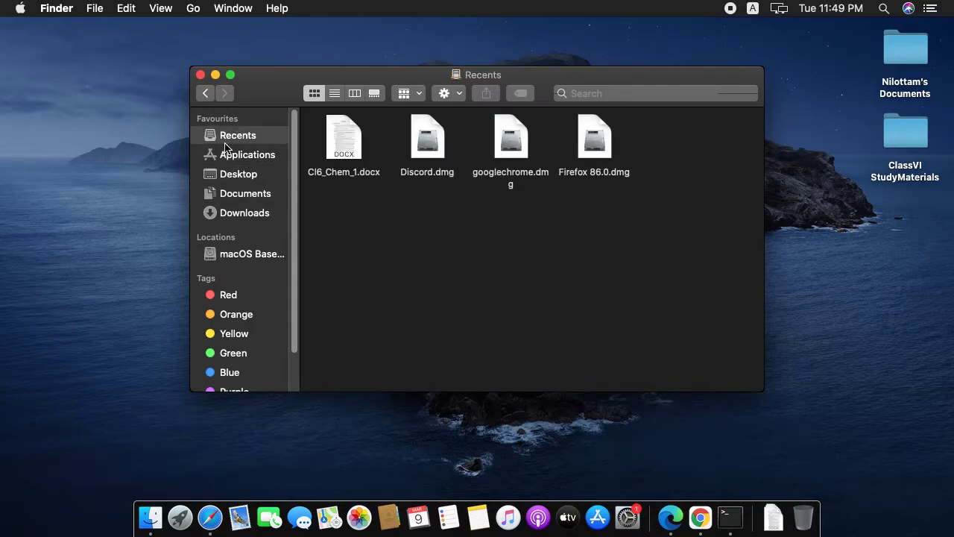
Browse the Applications folder to its end and select Preview, QuickTime Player, Reminders and Safari in turn.
click(229, 154)
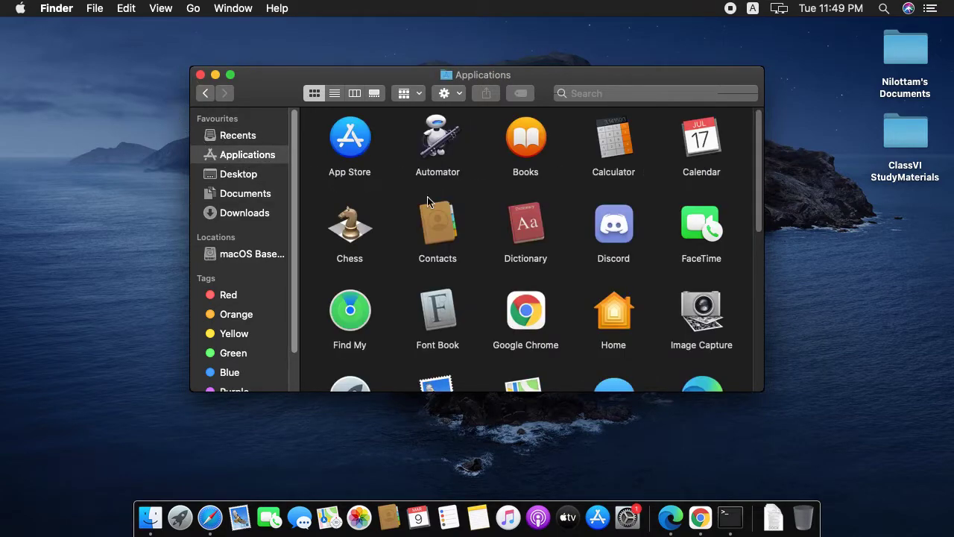
scroll(485, 218, down, 10)
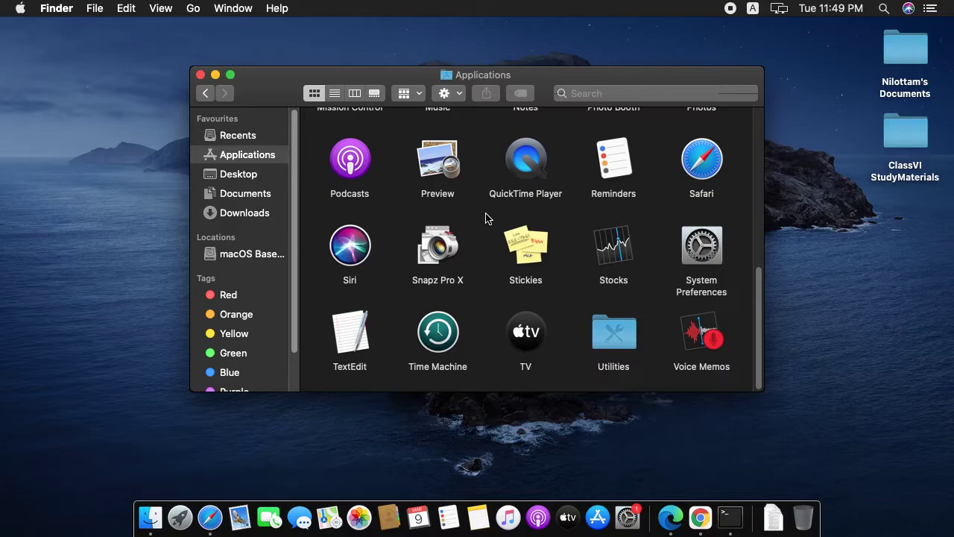
click(441, 177)
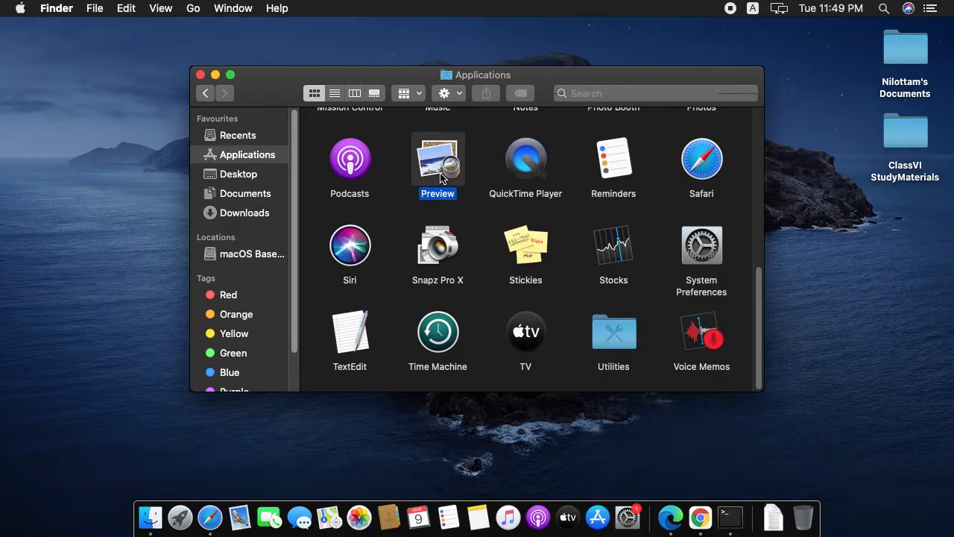
click(536, 182)
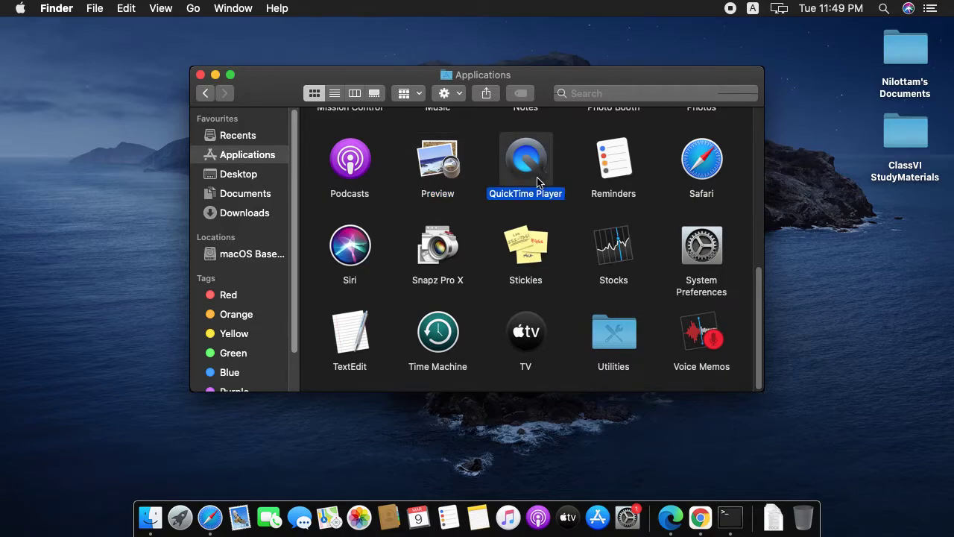
click(613, 184)
click(693, 182)
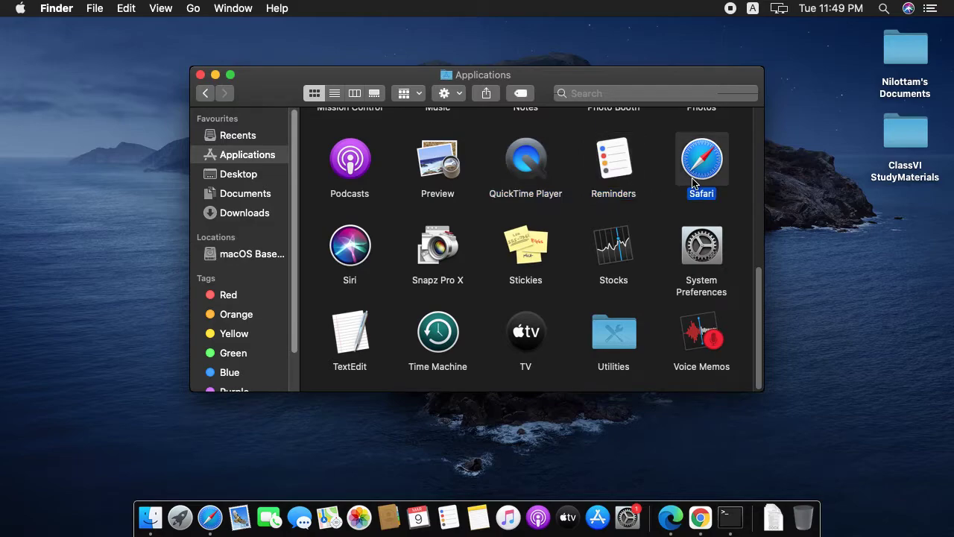
Show the package contents of Safari, open its Contents folder in a new tab, and close the original Safari tab.
right_click(693, 182)
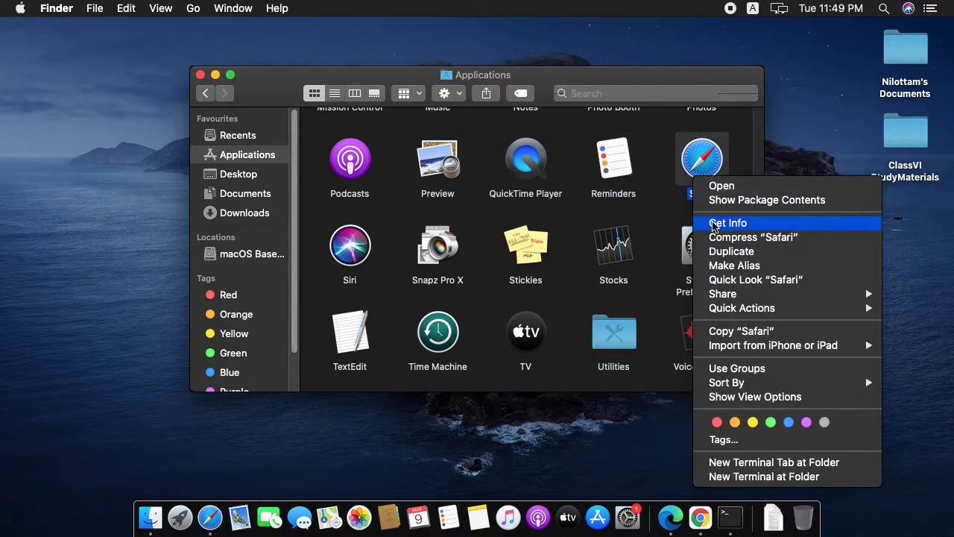
click(803, 208)
click(355, 150)
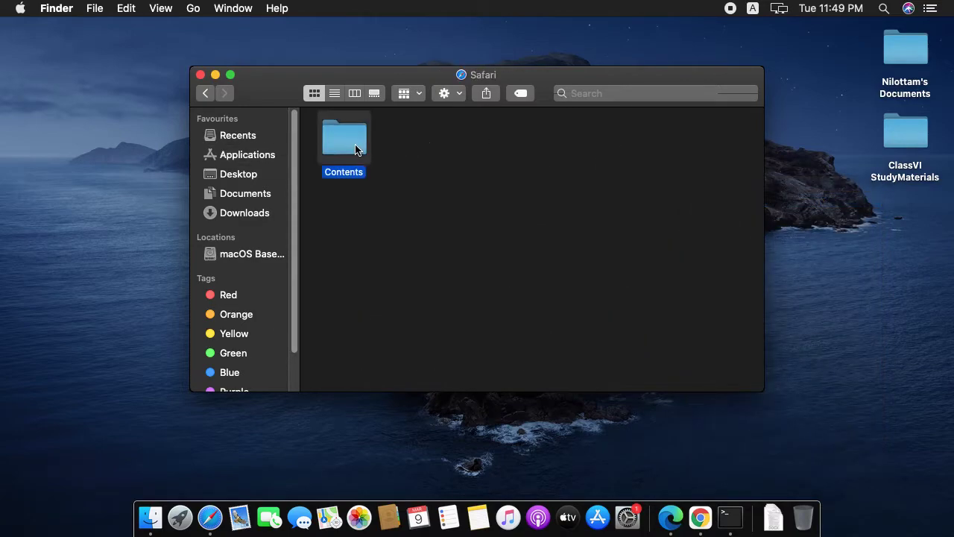
right_click(347, 157)
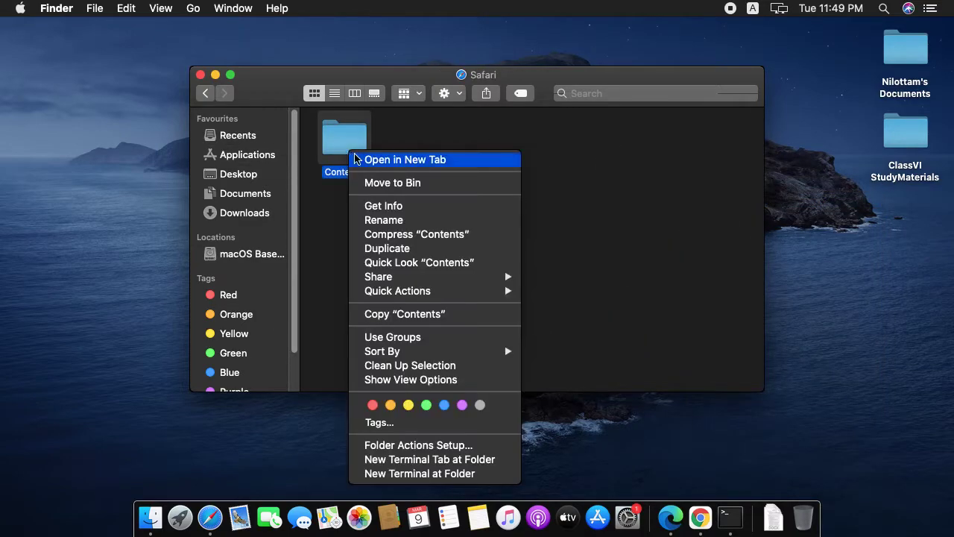
click(373, 157)
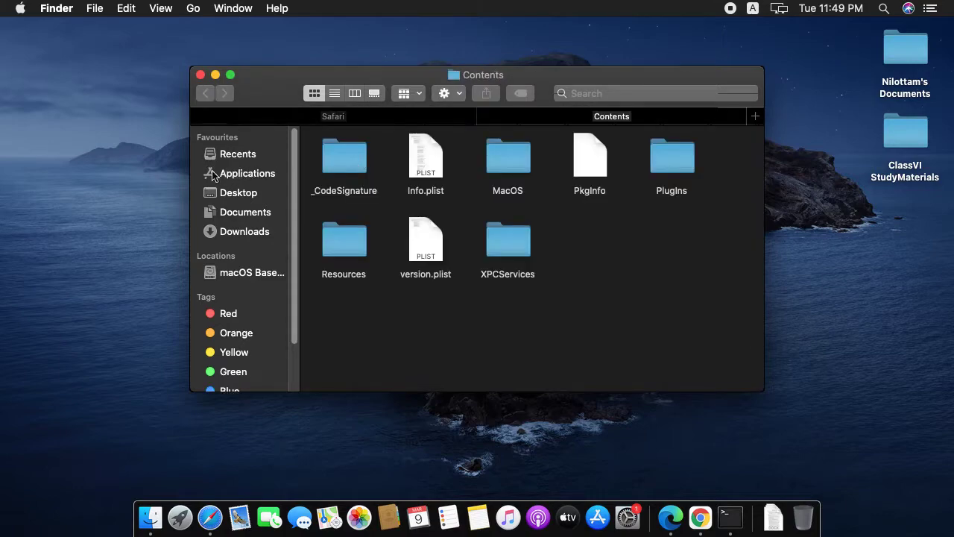
click(199, 119)
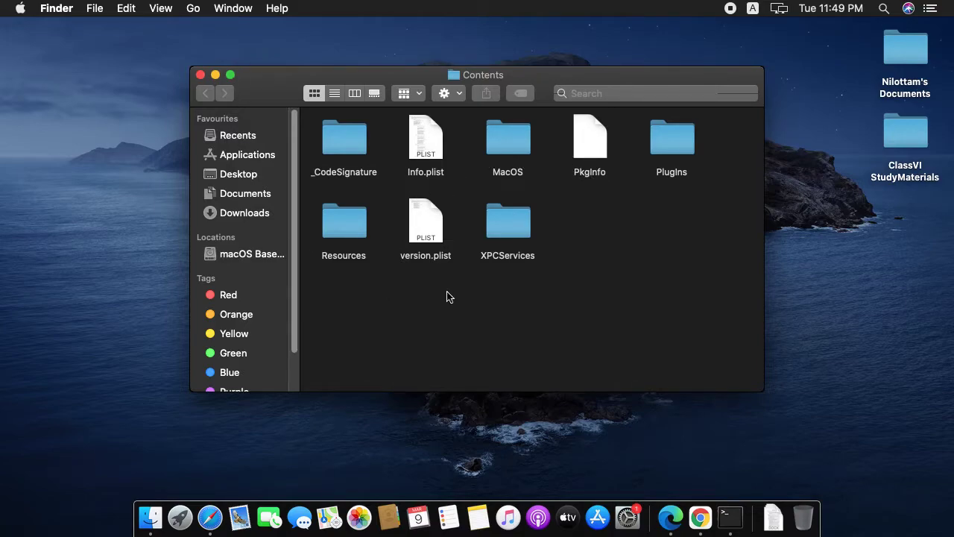
Try to open version.plist by searching the App Store for a suitable app, dismiss the alert, and minimize the store window.
click(420, 215)
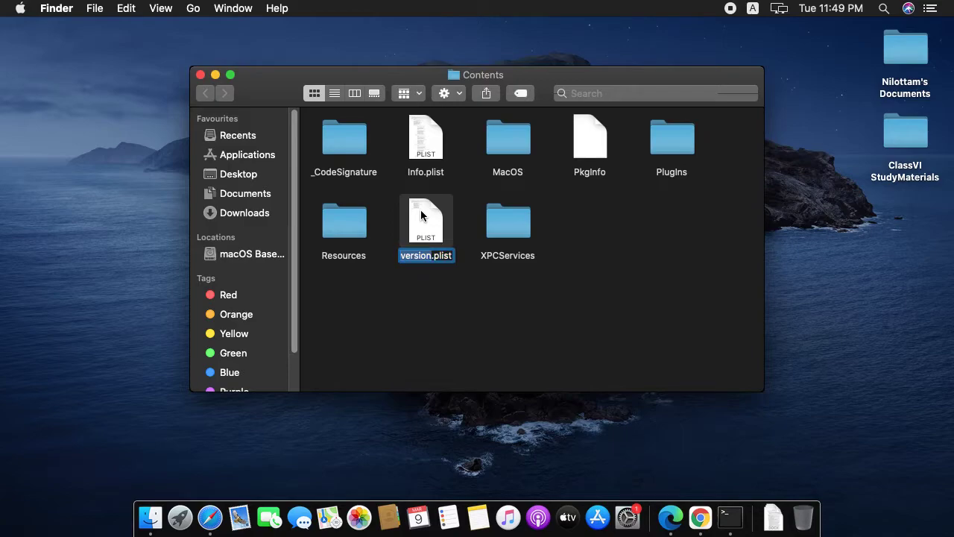
right_click(422, 195)
click(445, 197)
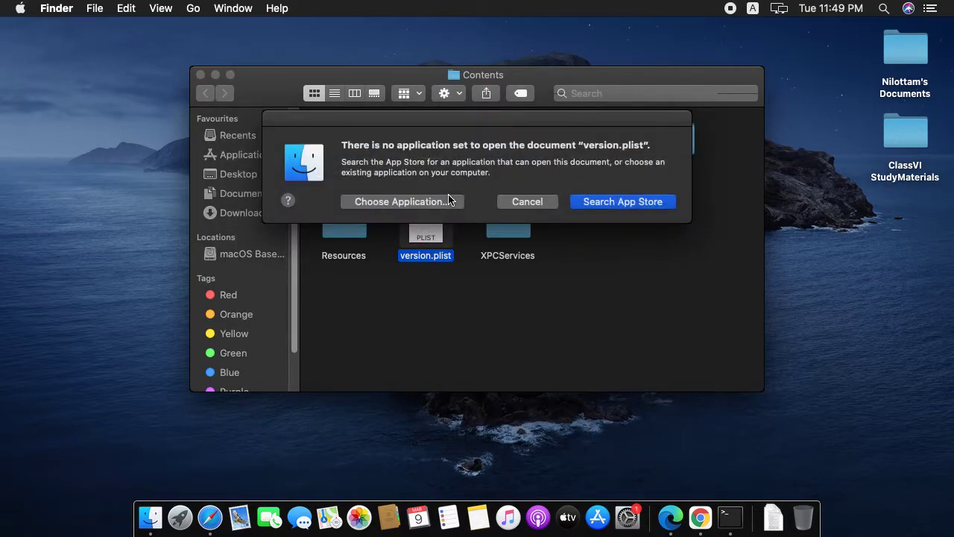
click(597, 206)
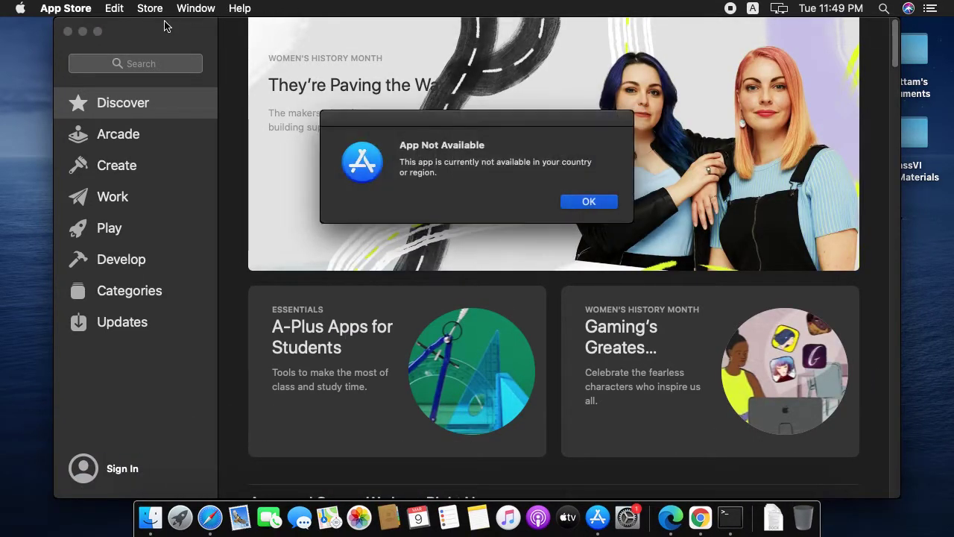
drag(444, 163, 564, 213)
click(565, 208)
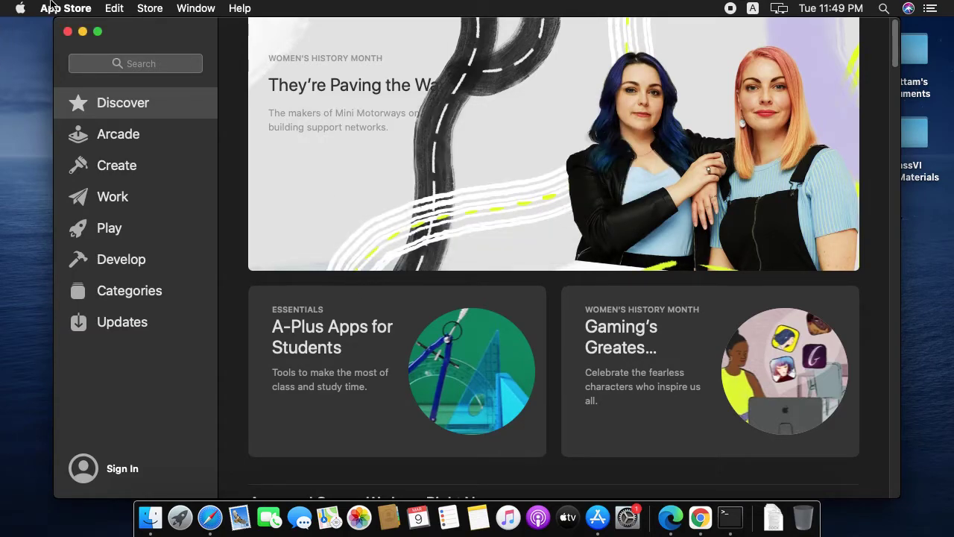
click(82, 30)
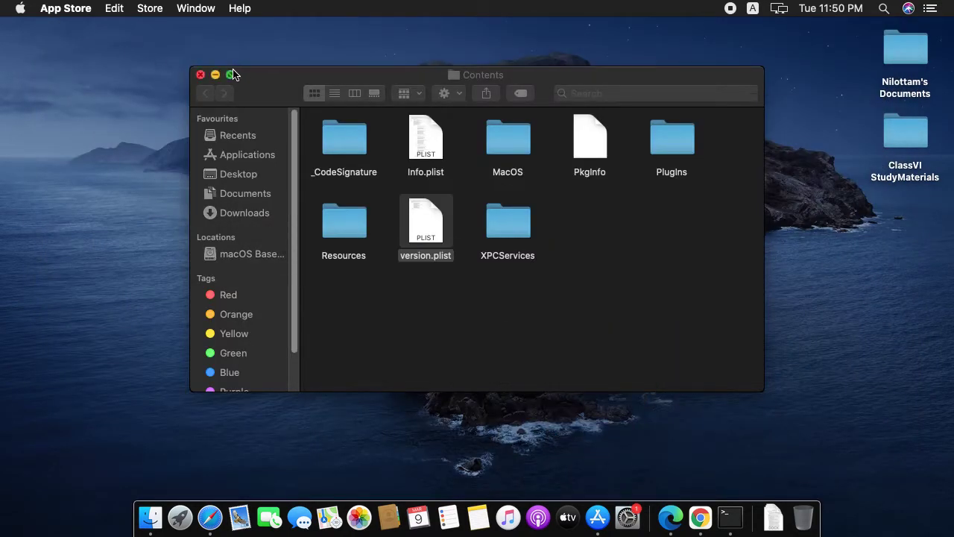
Check the item grouping options in the Contents window, switch to the Documents folder, and close the window.
click(408, 93)
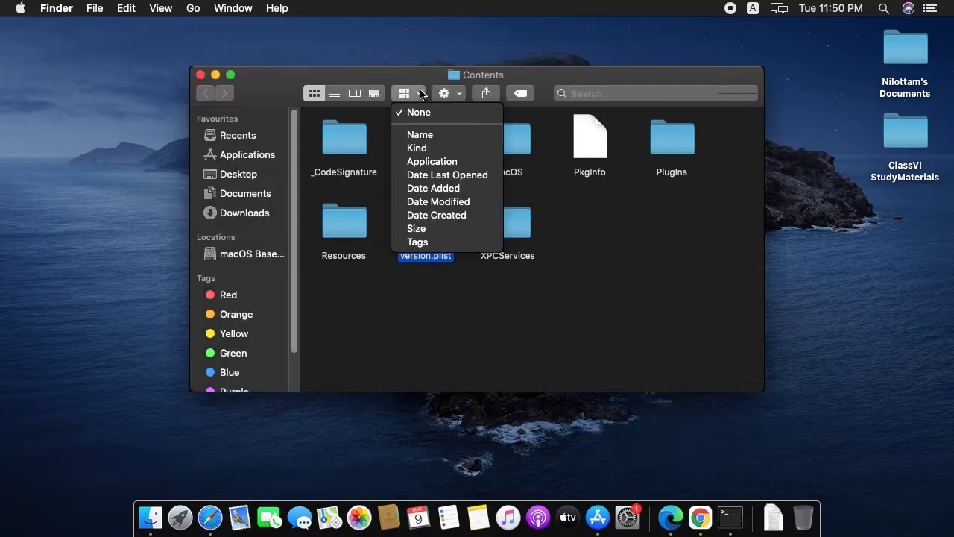
click(310, 111)
click(200, 197)
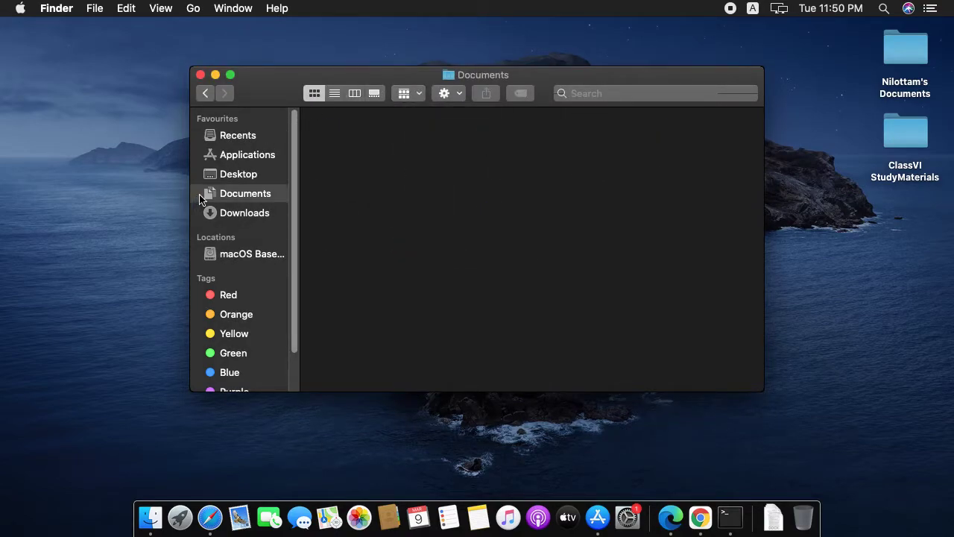
click(201, 76)
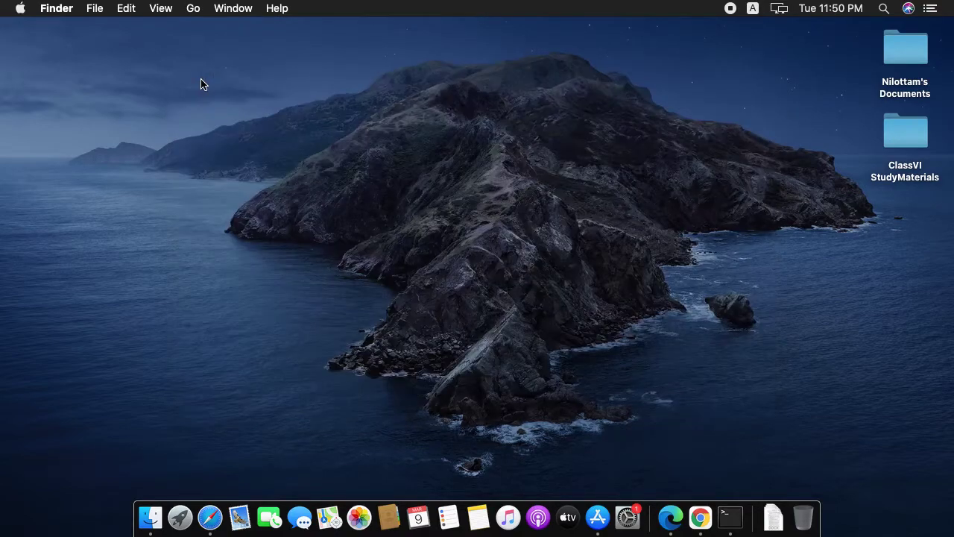
Look through the system and Finder commands and open the New to Mac? Tour the Basics guide.
click(21, 9)
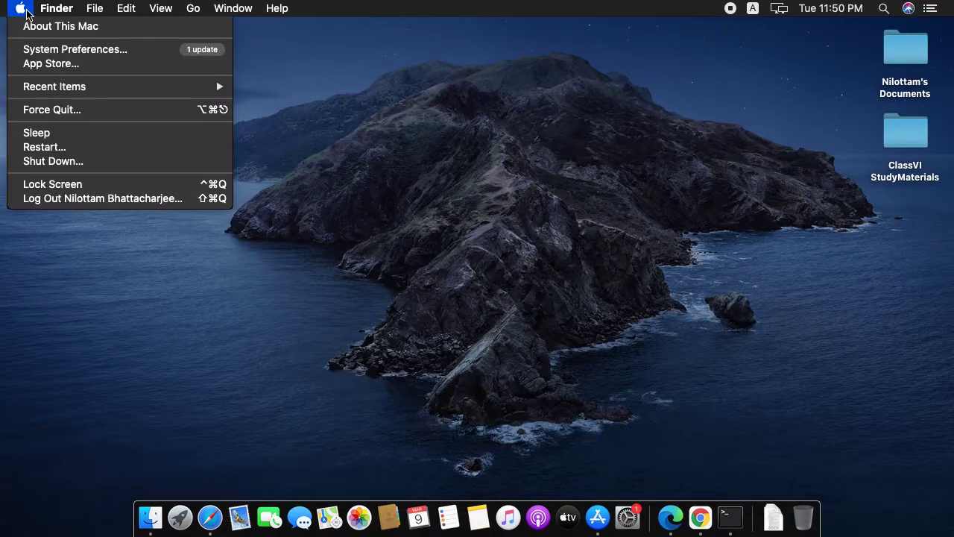
mouse_move(57, 8)
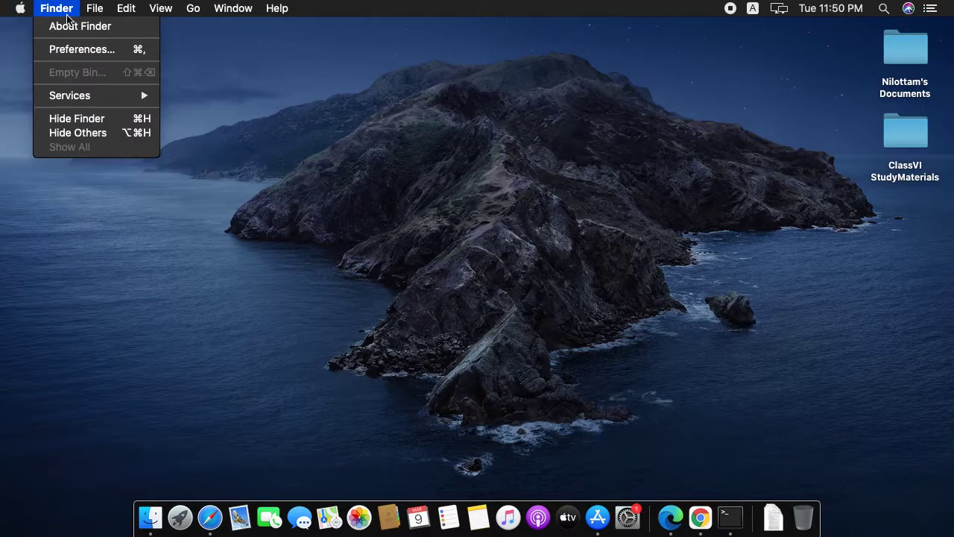
click(294, 10)
click(228, 8)
mouse_move(277, 9)
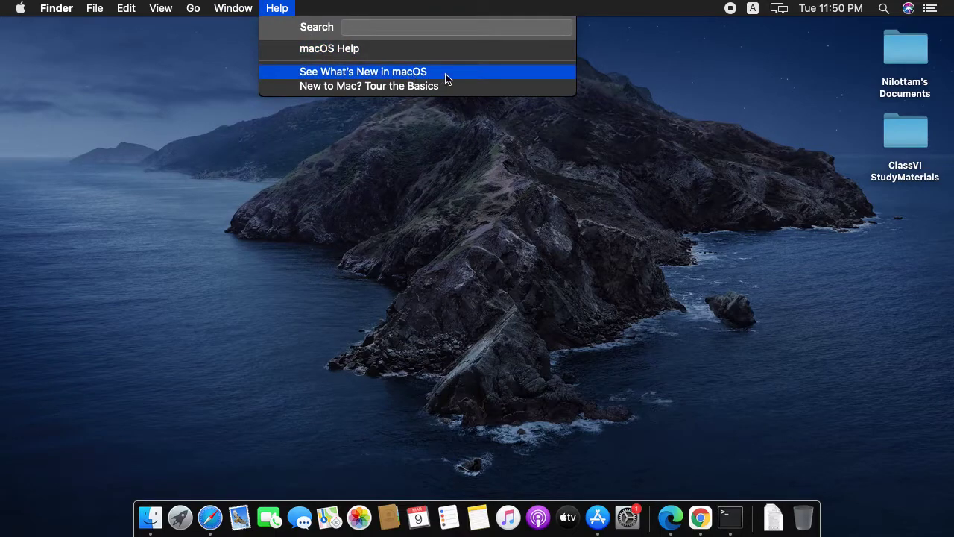
click(492, 84)
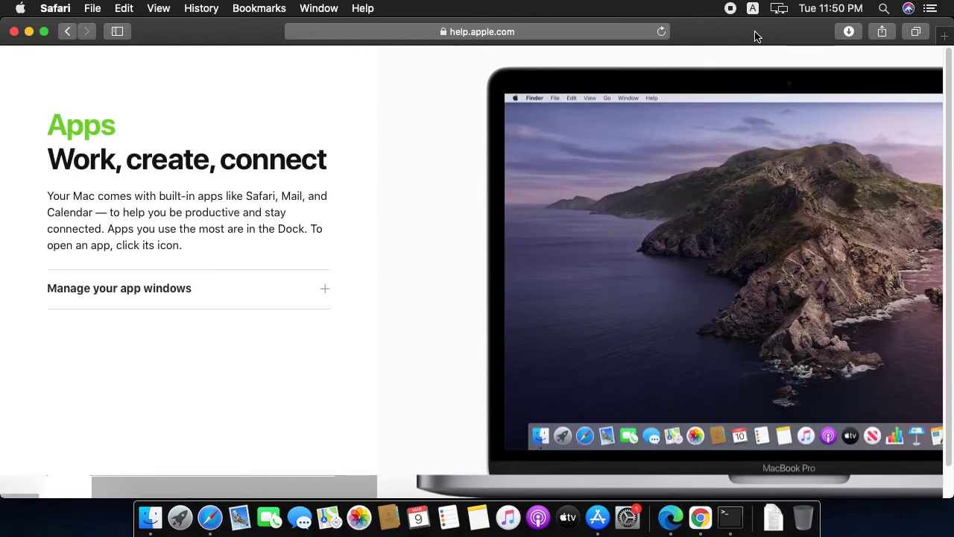
Read through the Mac basics tour, covering the Apps, Finder, Notifications and Safari pages.
scroll(328, 221, down, 1)
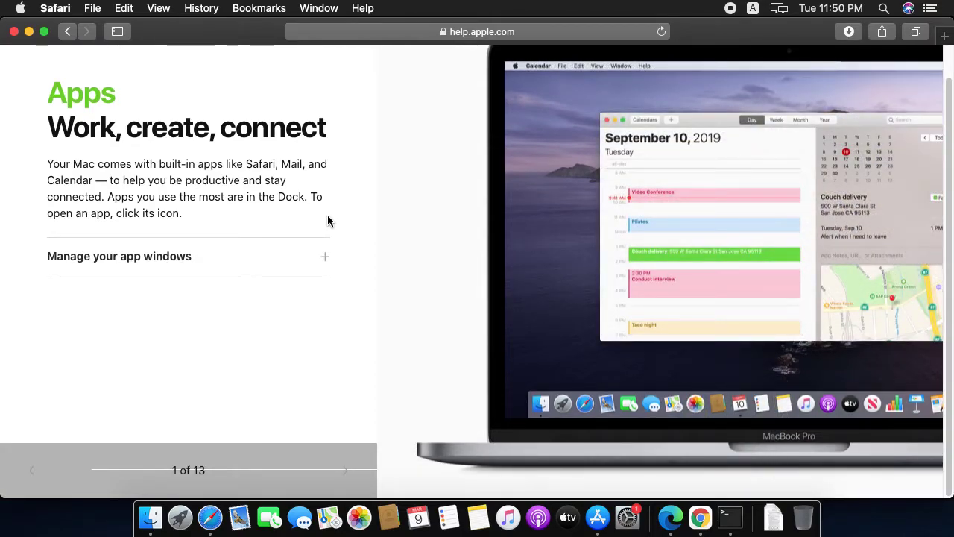
scroll(327, 220, up, 1)
scroll(313, 89, down, 1)
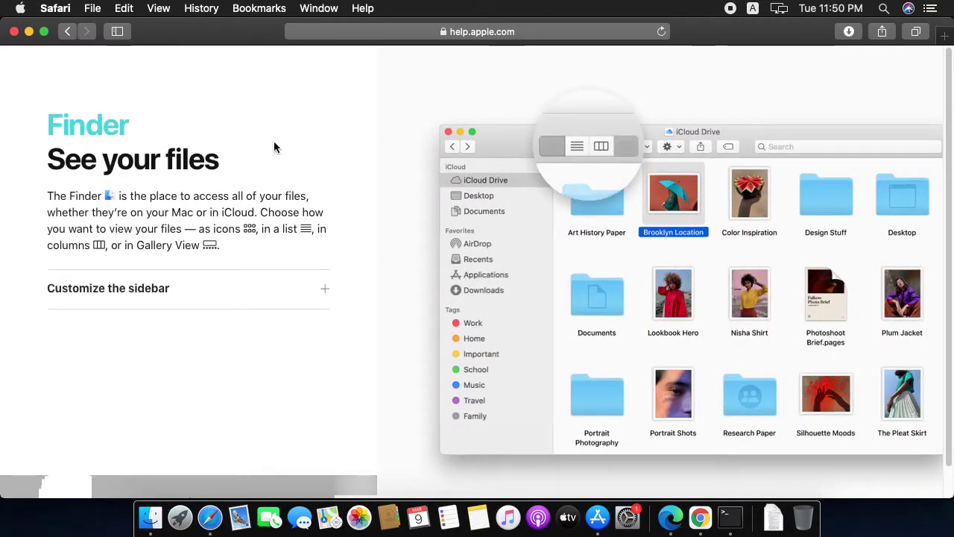
scroll(273, 143, down, 1)
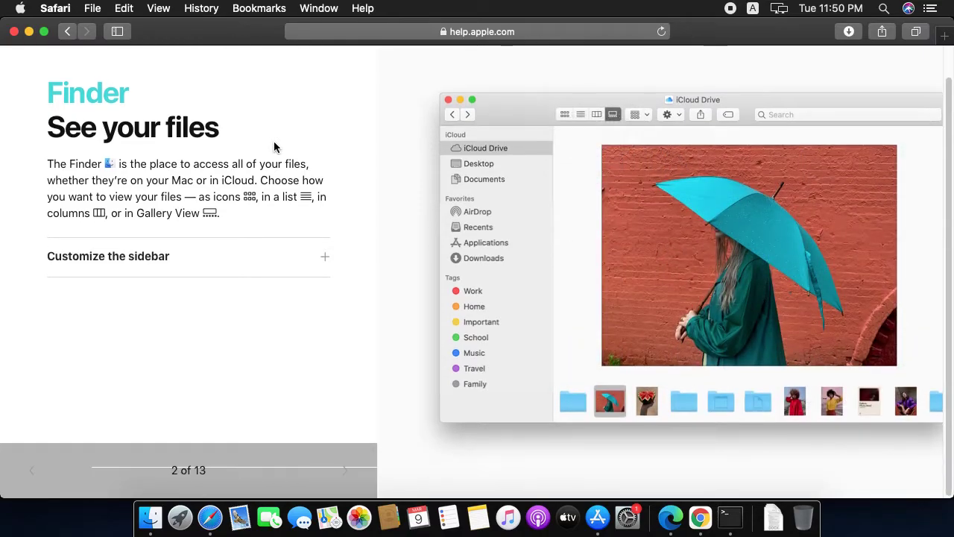
scroll(274, 143, up, 1)
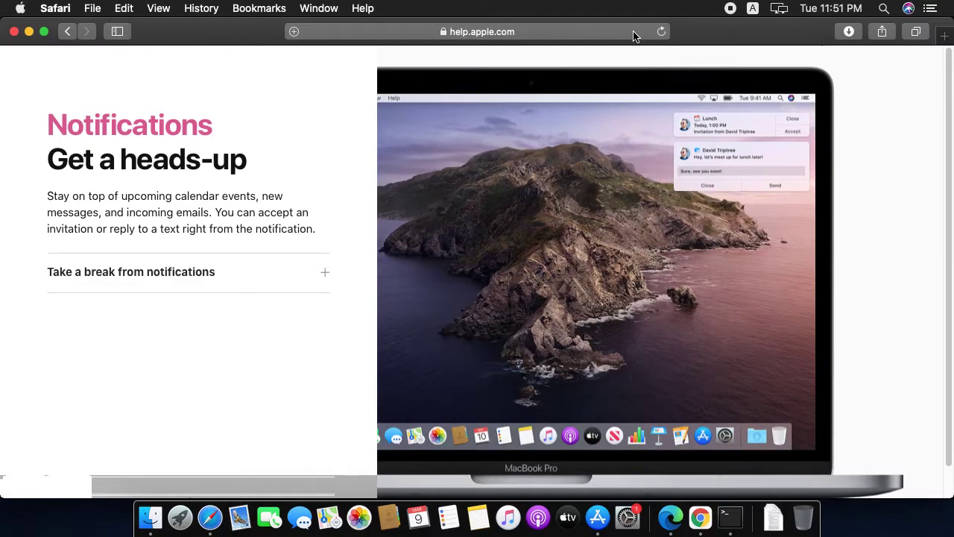
click(662, 32)
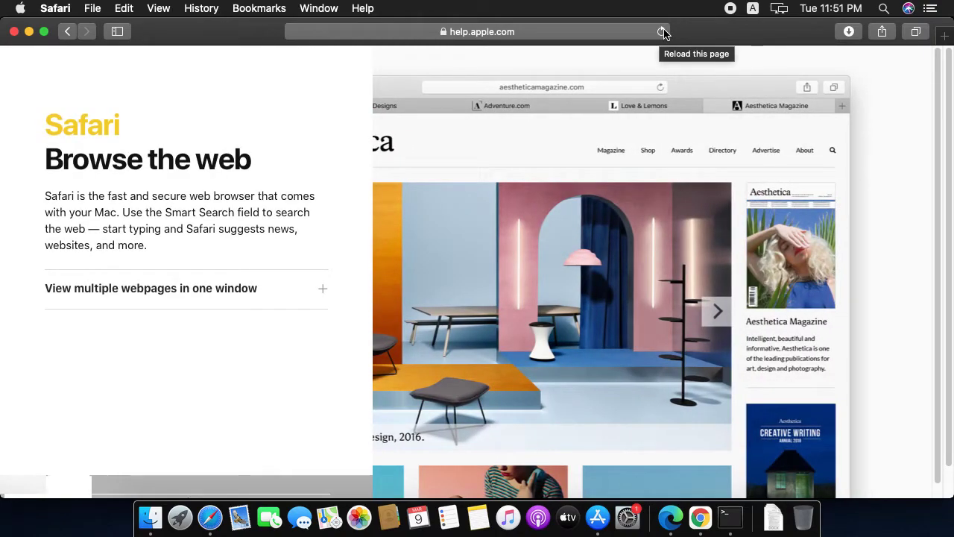
Close the Mac basics tour window and quit Safari.
click(14, 31)
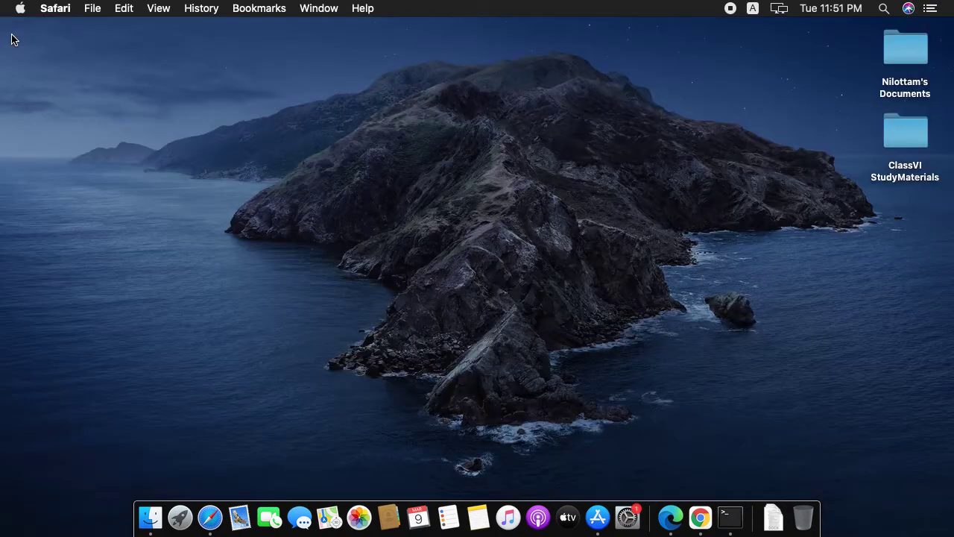
click(379, 7)
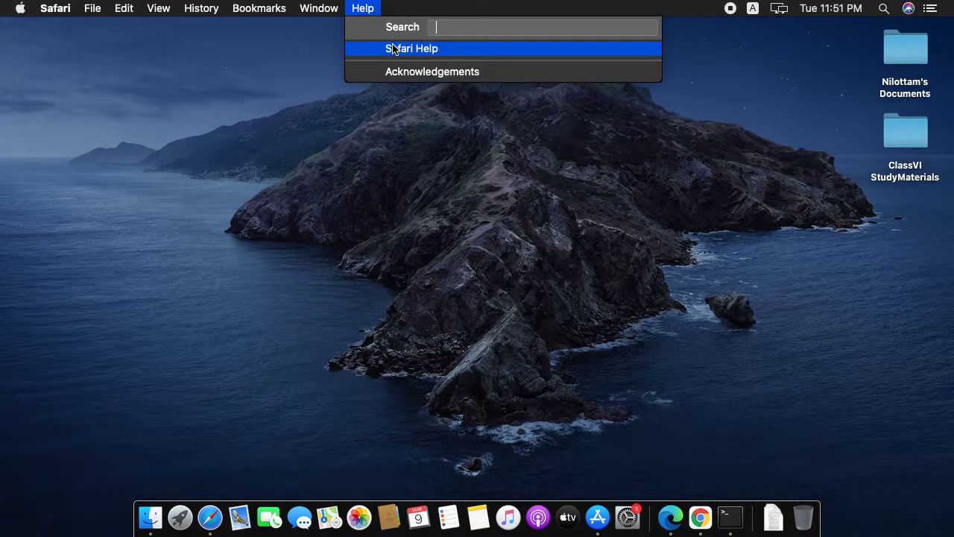
mouse_move(54, 3)
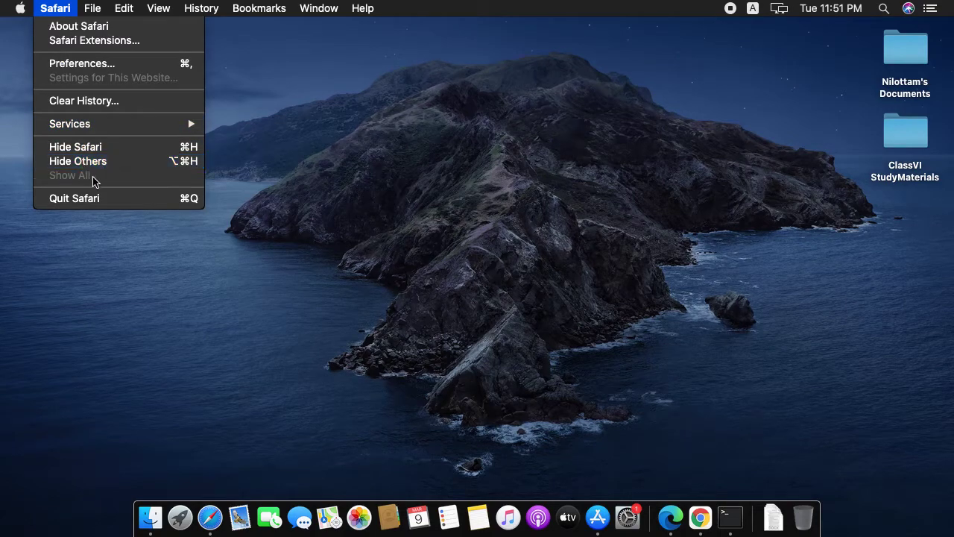
click(102, 198)
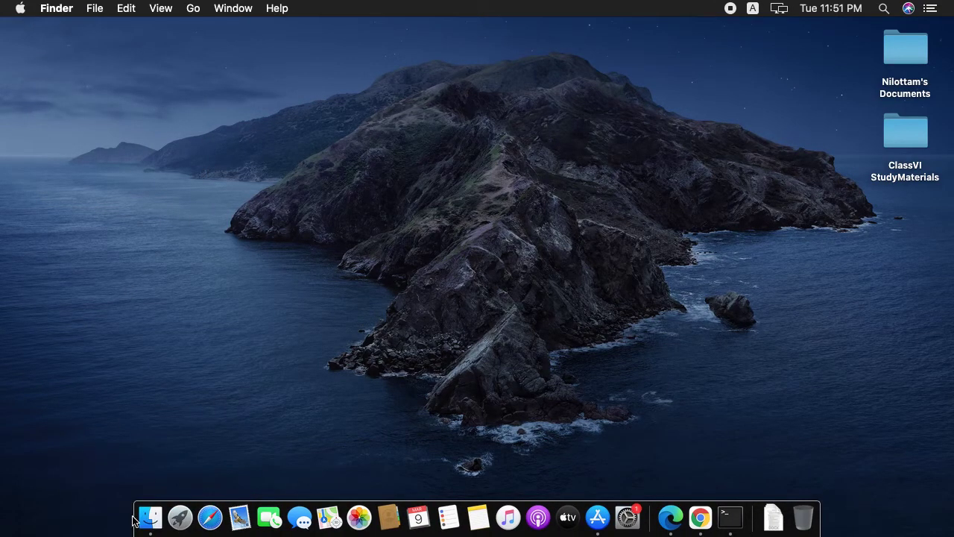
Open a Finder window on Recents, check the application and window commands, and close it.
click(158, 518)
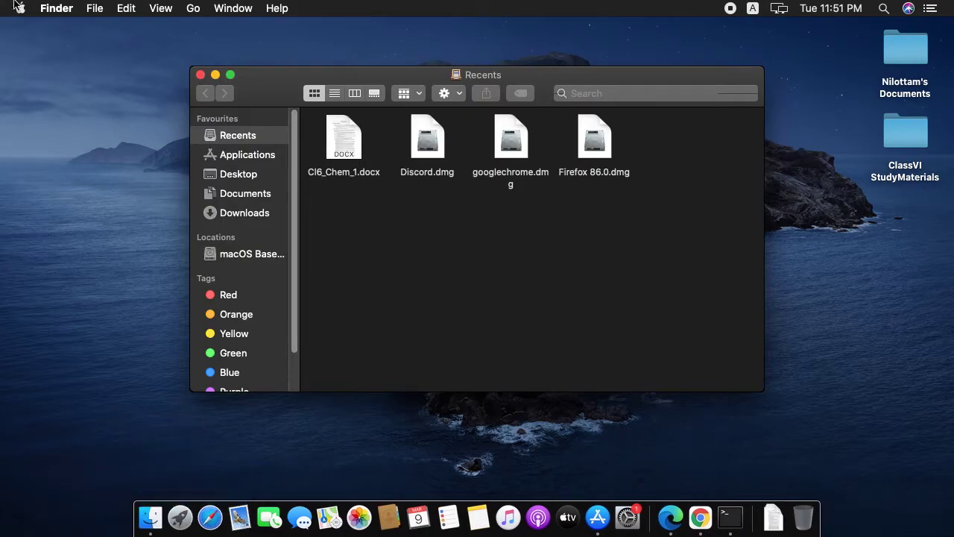
click(54, 9)
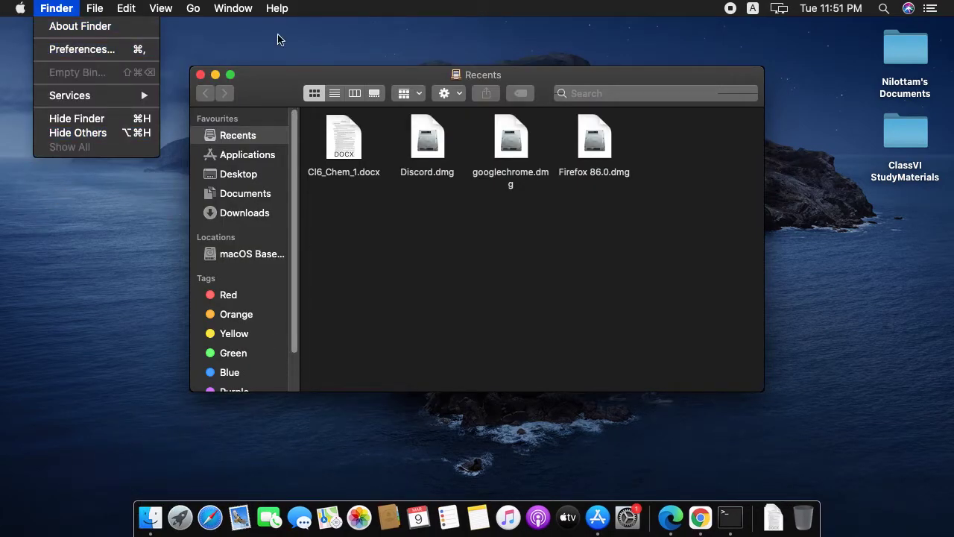
click(233, 8)
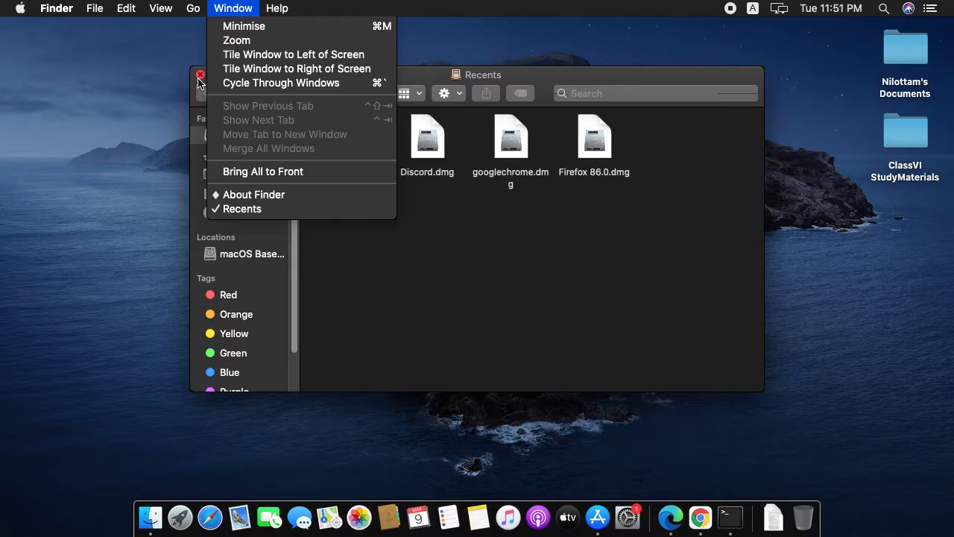
click(199, 76)
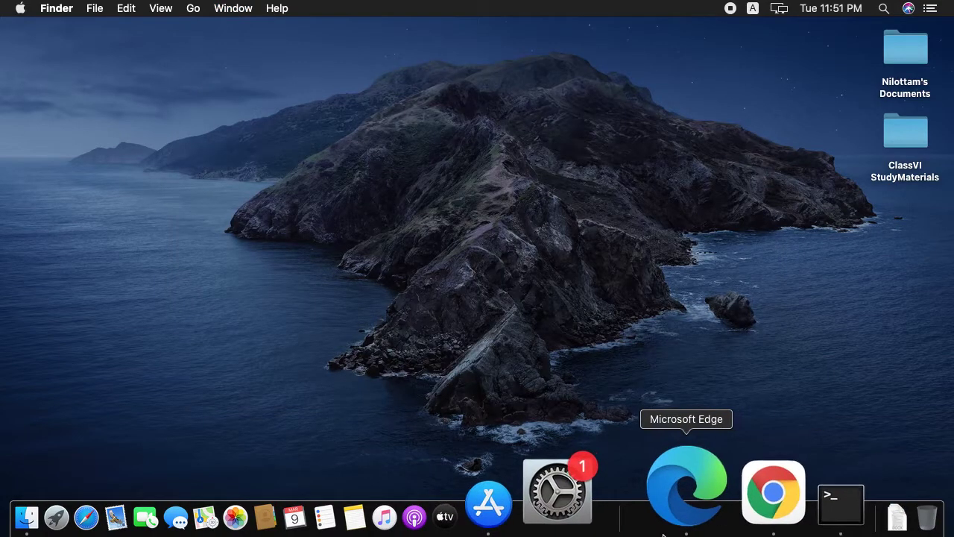
Bring up a new tab window in Google Chrome and quit the browser.
click(698, 517)
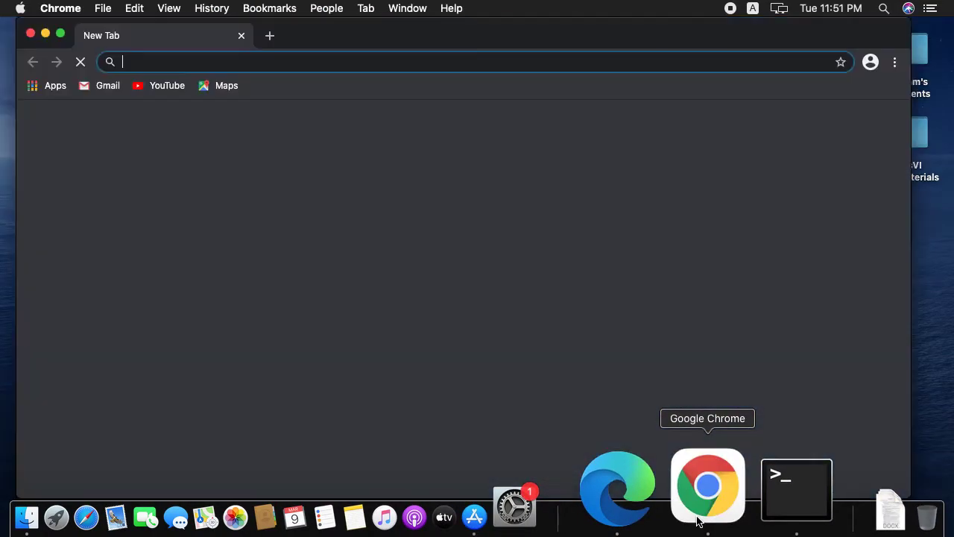
click(61, 9)
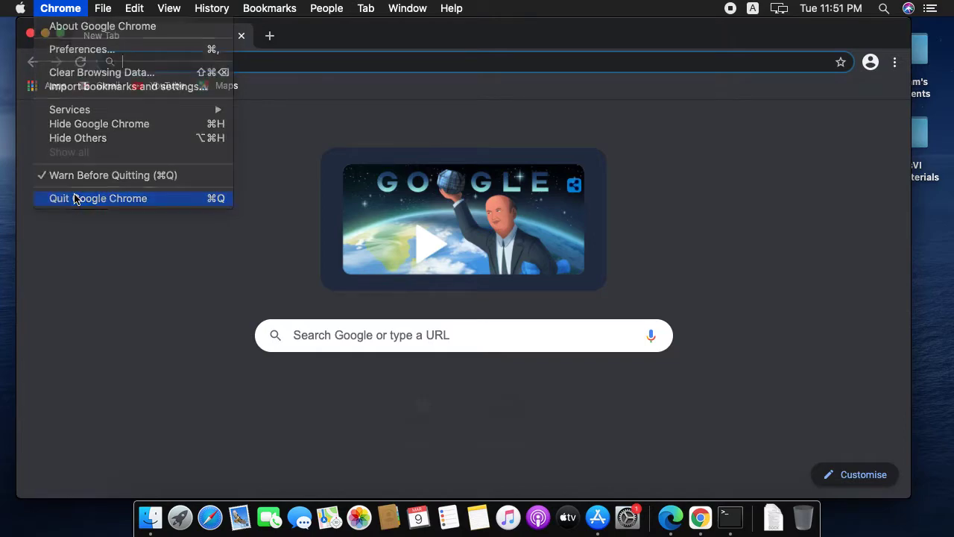
click(75, 198)
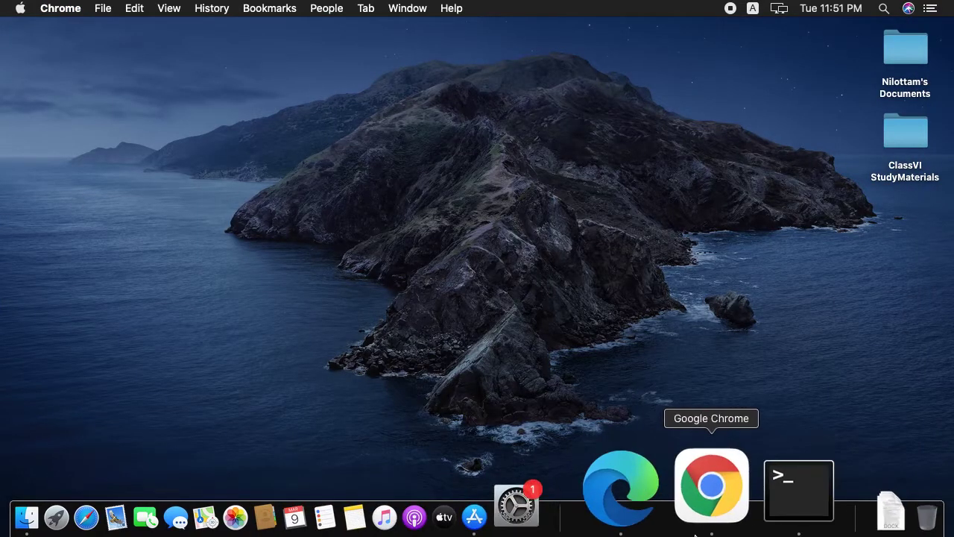
Open a Terminal window, enter and erase "goo" at the prompt, and close the window.
click(720, 530)
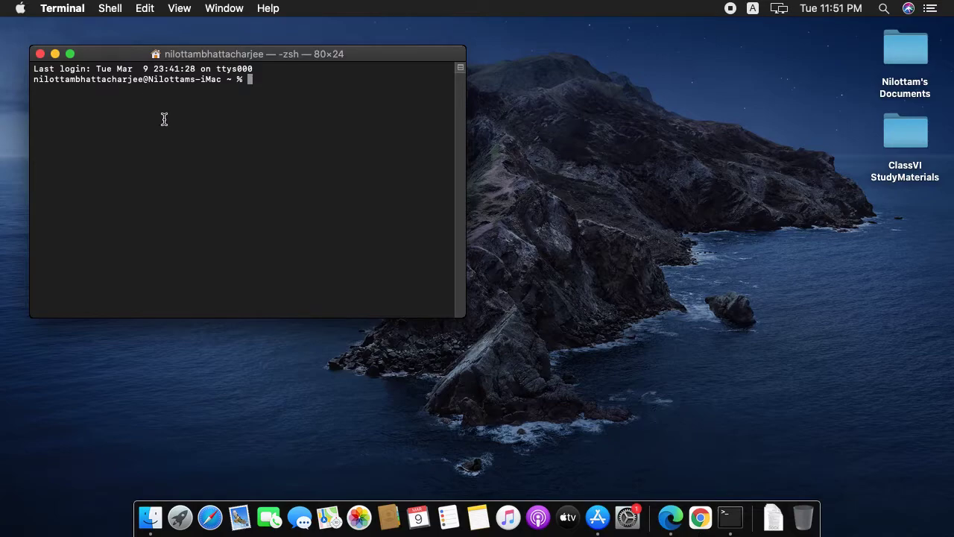
text(goo)
key(BackSpace)
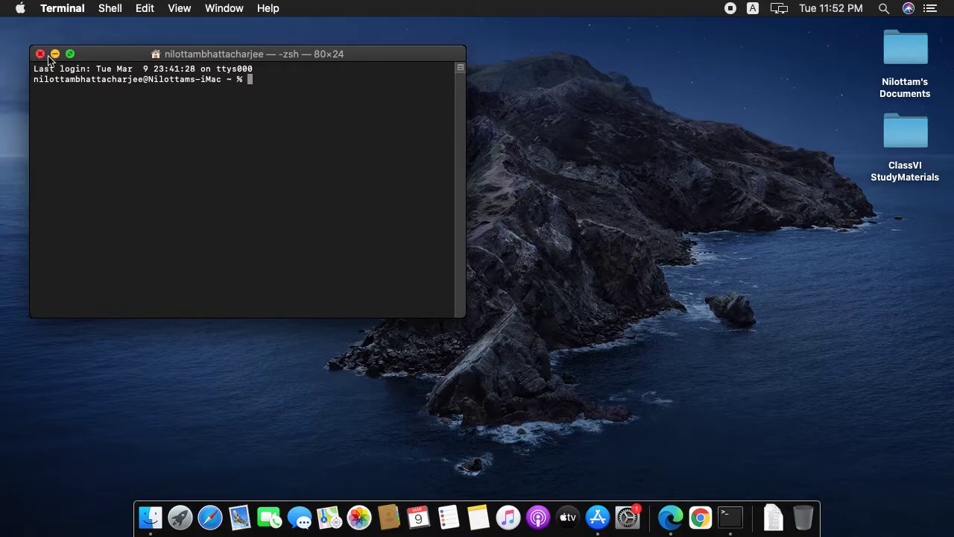
click(40, 54)
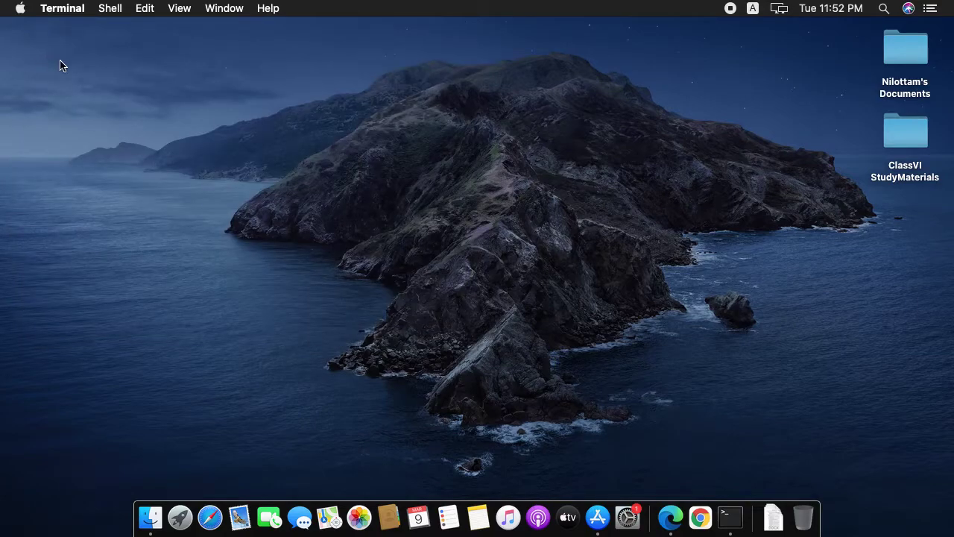
Check the clock display options and search Spotlight for "macOS".
click(815, 9)
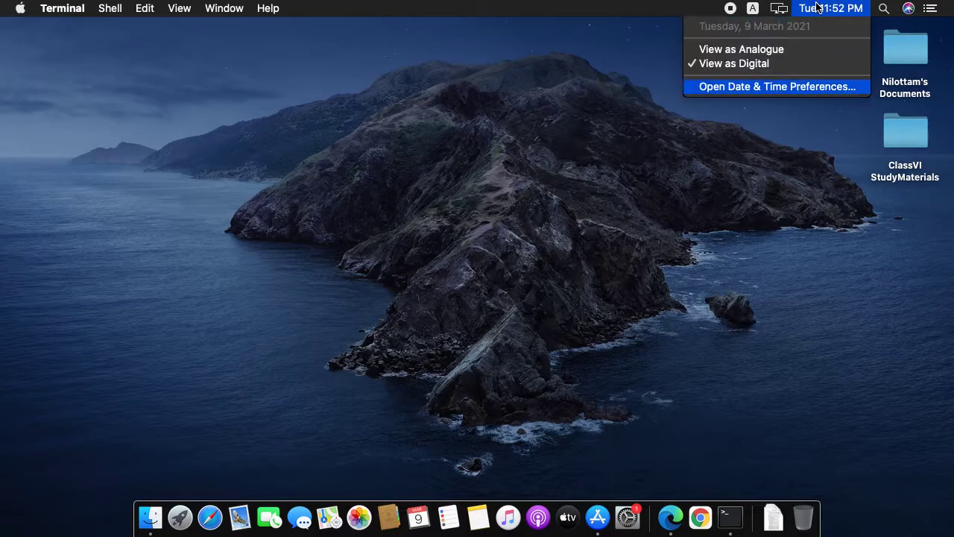
click(886, 9)
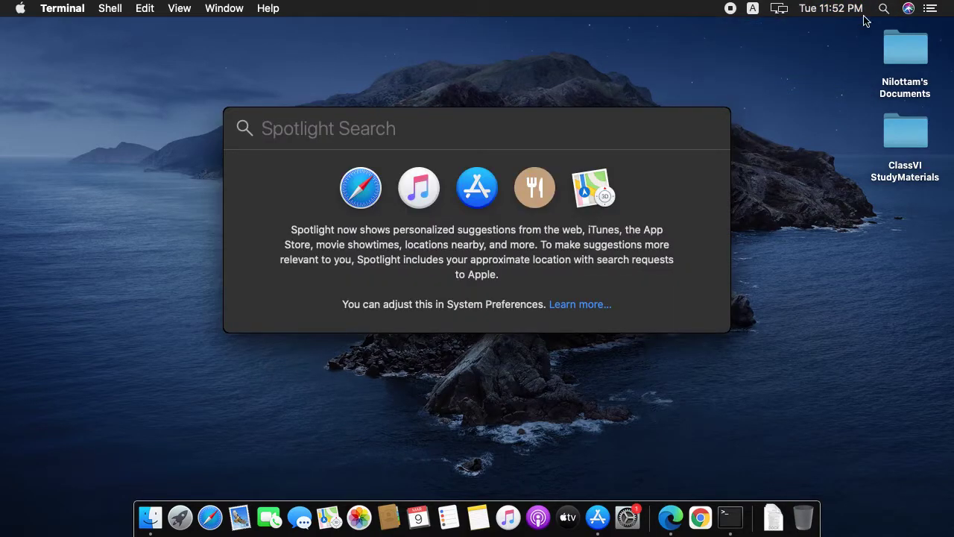
text(mac)
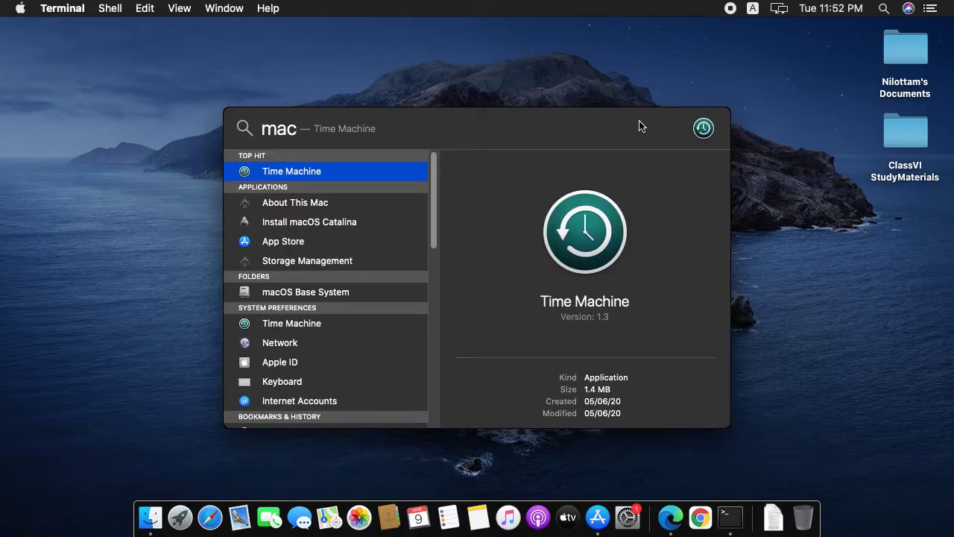
text(OS)
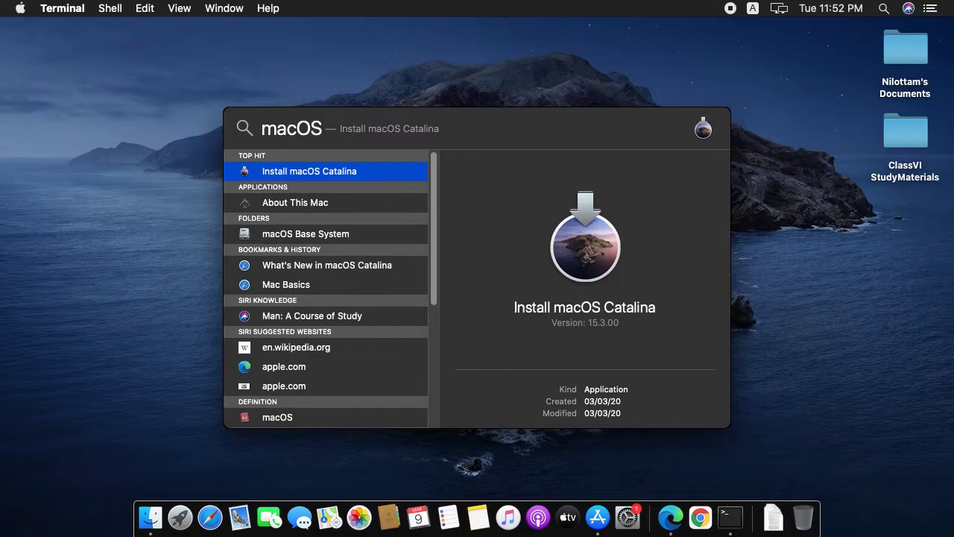
Preview the Man: A Course of Study result and read the dictionary definition of macOS.
click(293, 325)
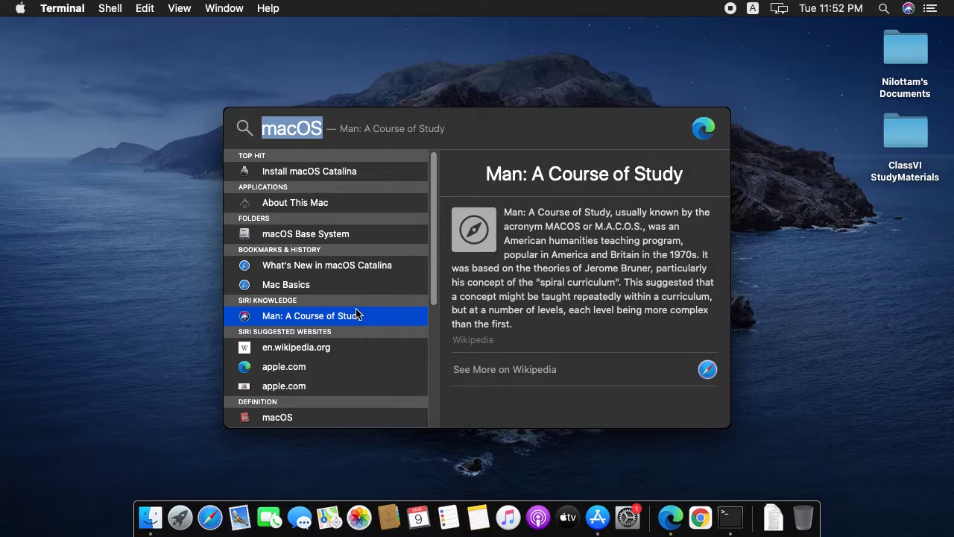
scroll(356, 314, down, 5)
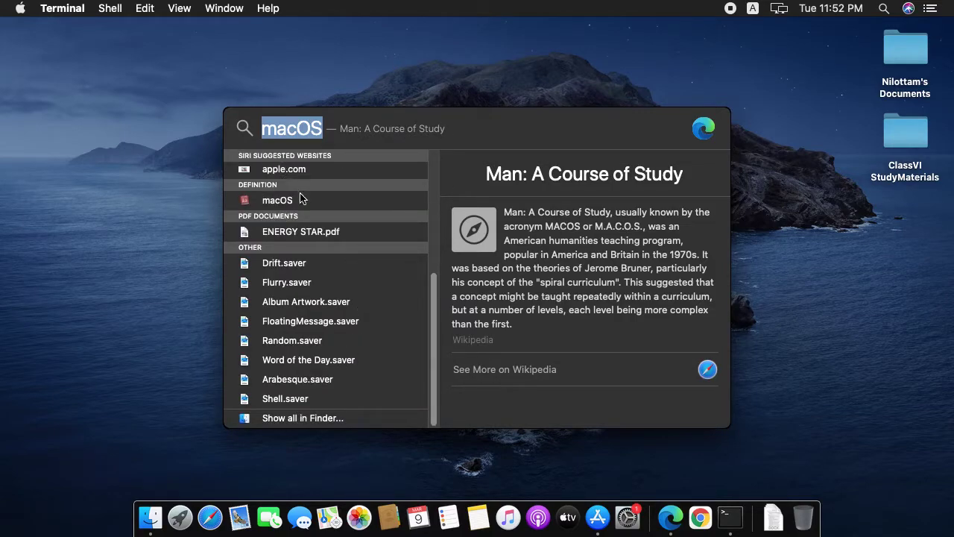
click(300, 200)
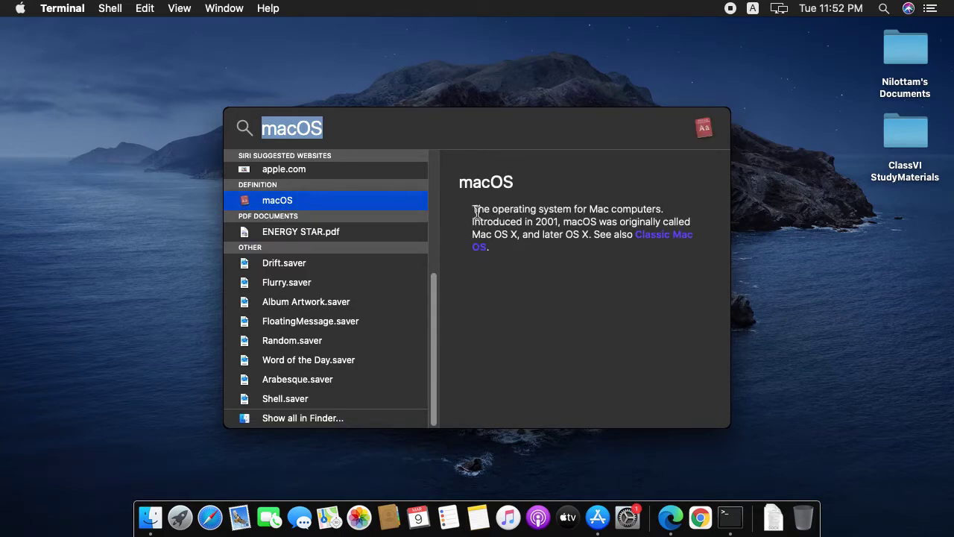
drag(541, 234, 642, 234)
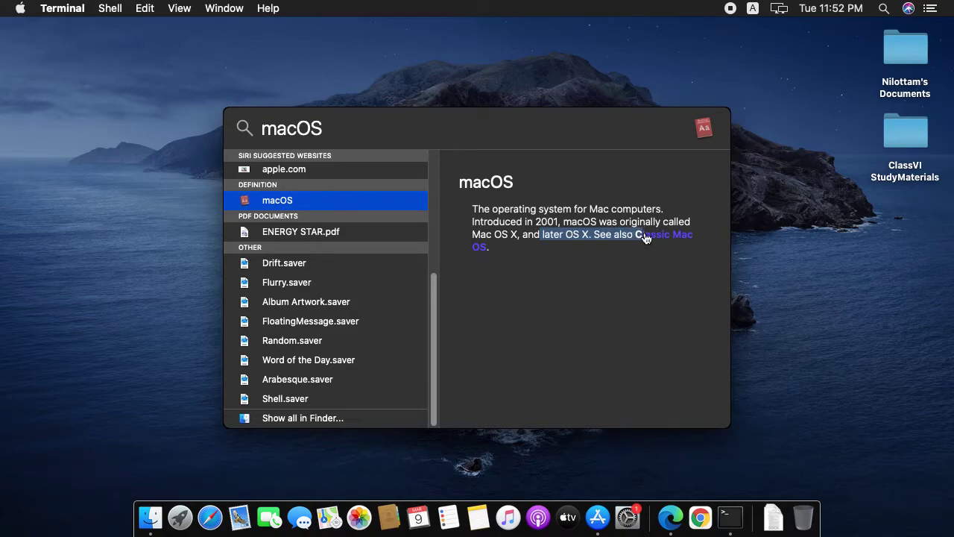
click(607, 235)
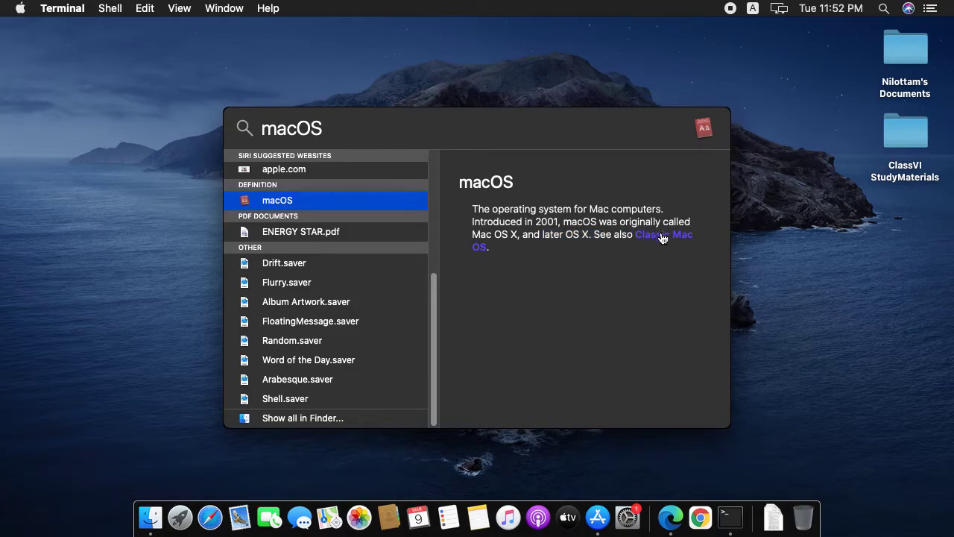
Open the Arabesque.saver search result, then look through a Finder Recents window's sidebar and close that window.
click(356, 375)
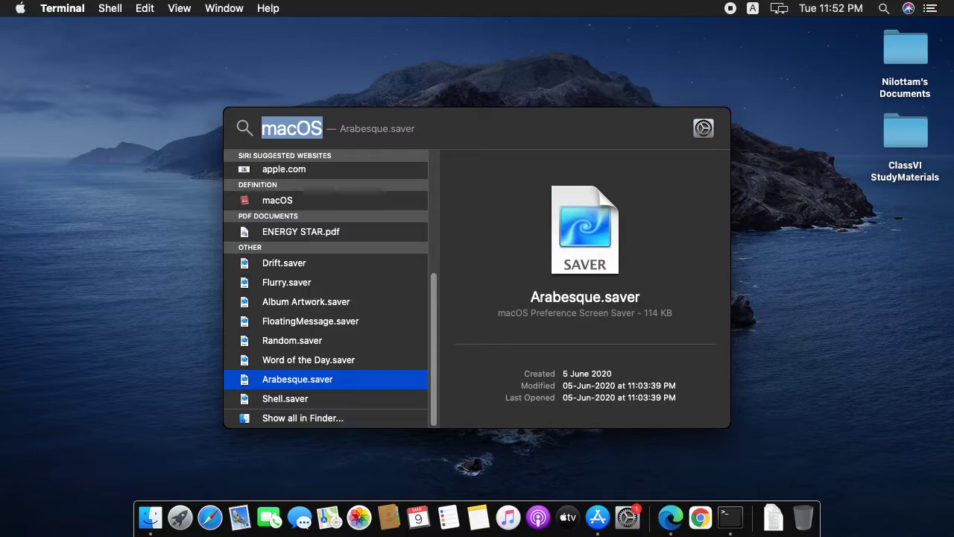
key(Return)
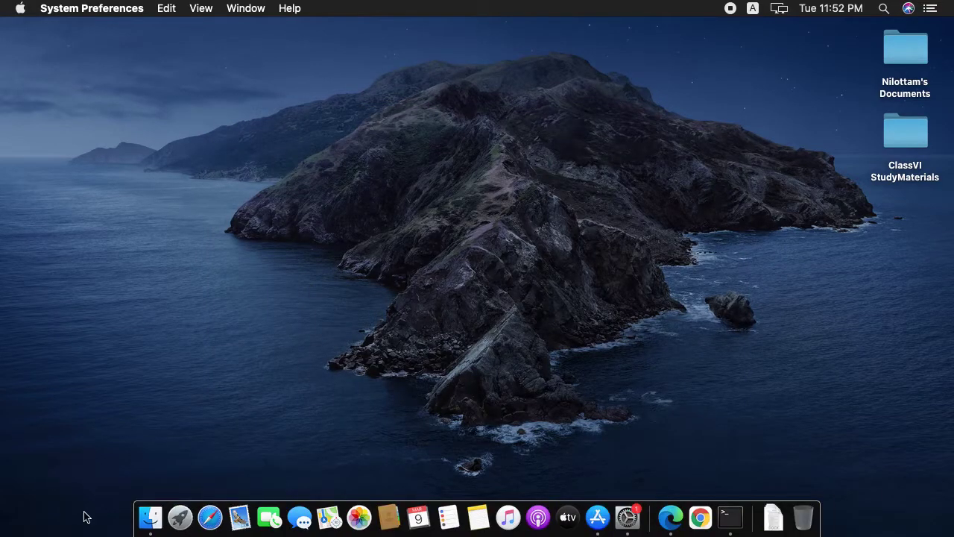
click(149, 521)
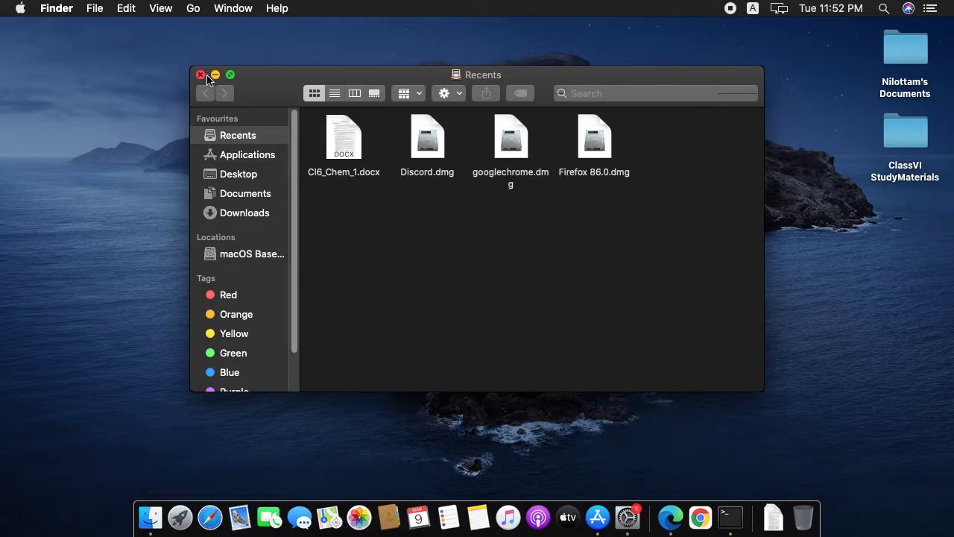
scroll(235, 187, down, 3)
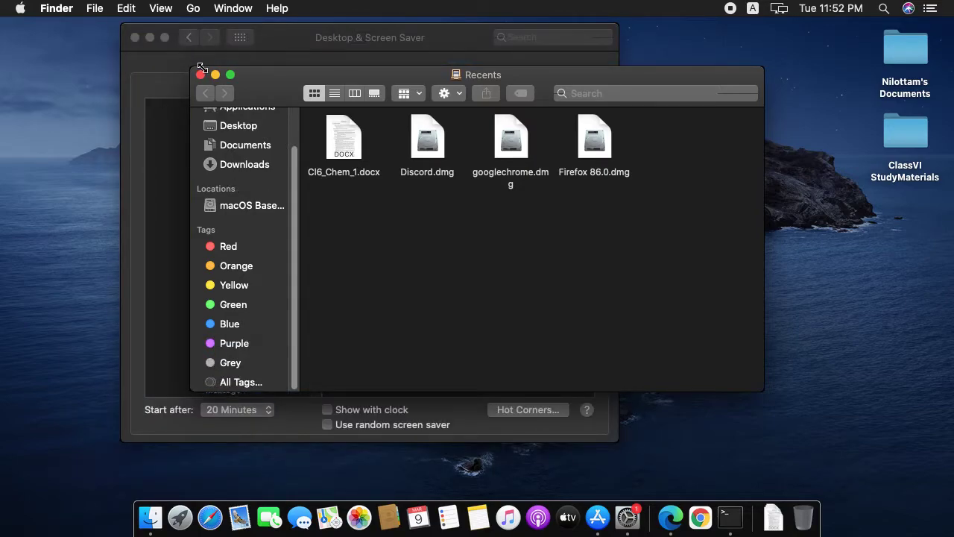
click(200, 75)
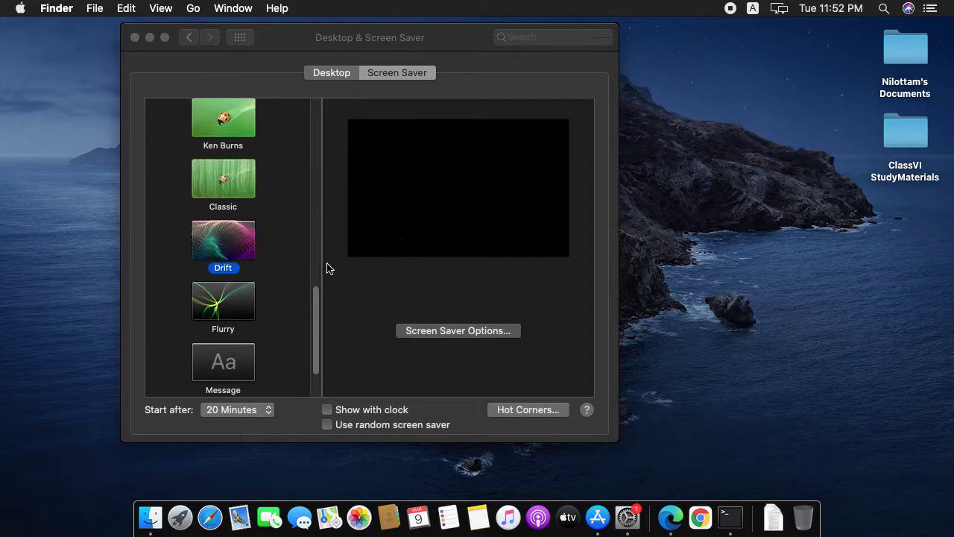
Choose the Floating screen saver with the clock shown, and close the Desktop & Screen Saver preferences.
click(237, 183)
scroll(237, 184, up, 10)
click(233, 114)
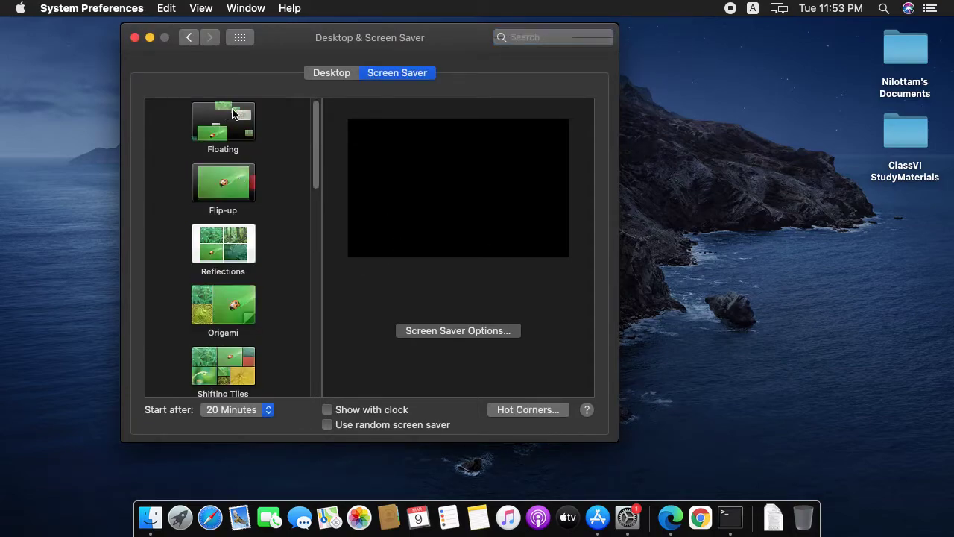
click(327, 409)
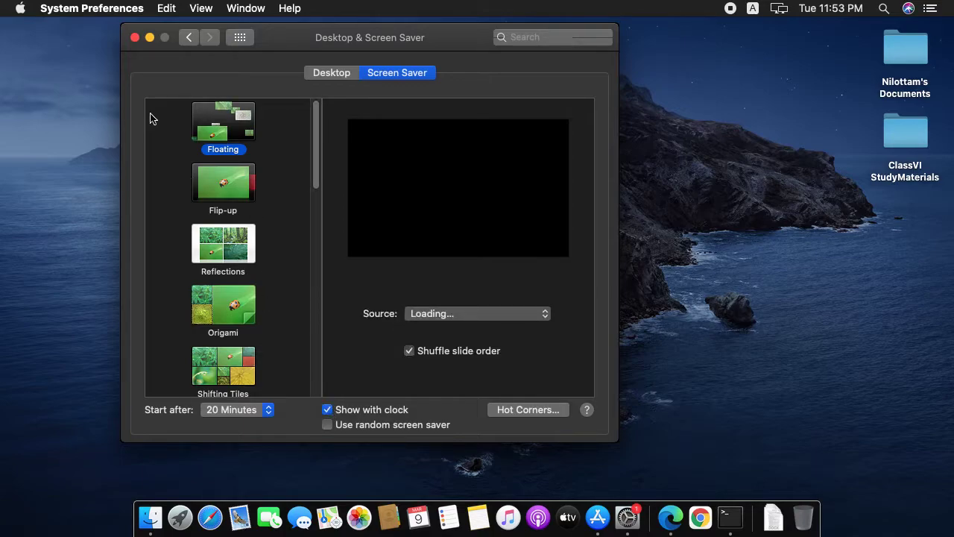
click(135, 38)
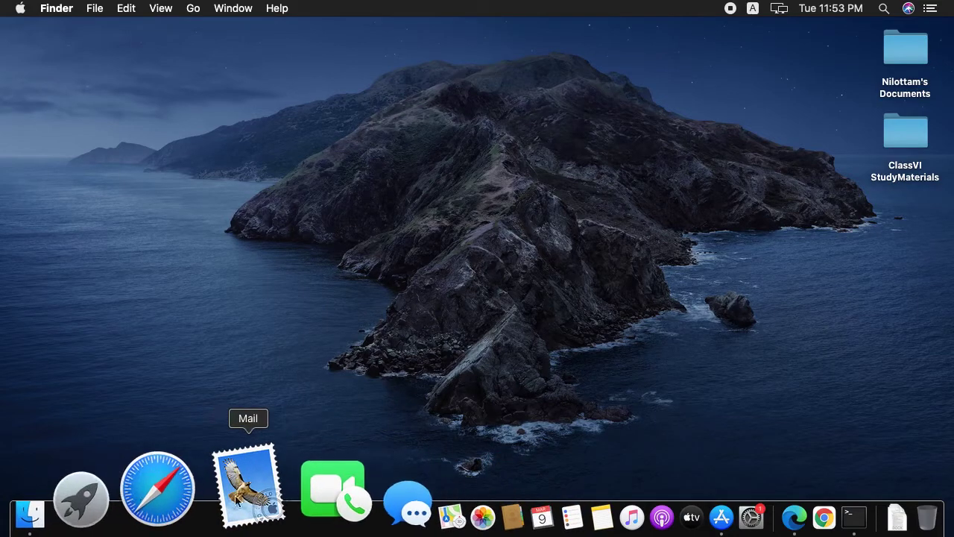
Switch to a new Microsoft Edge window, survey its menu commands from File to Help, and check for browser updates.
click(666, 500)
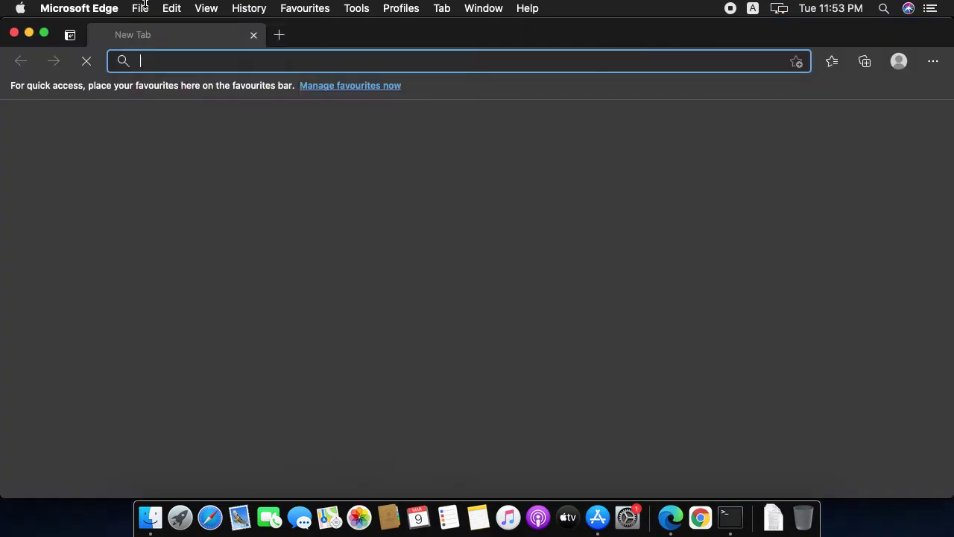
click(143, 7)
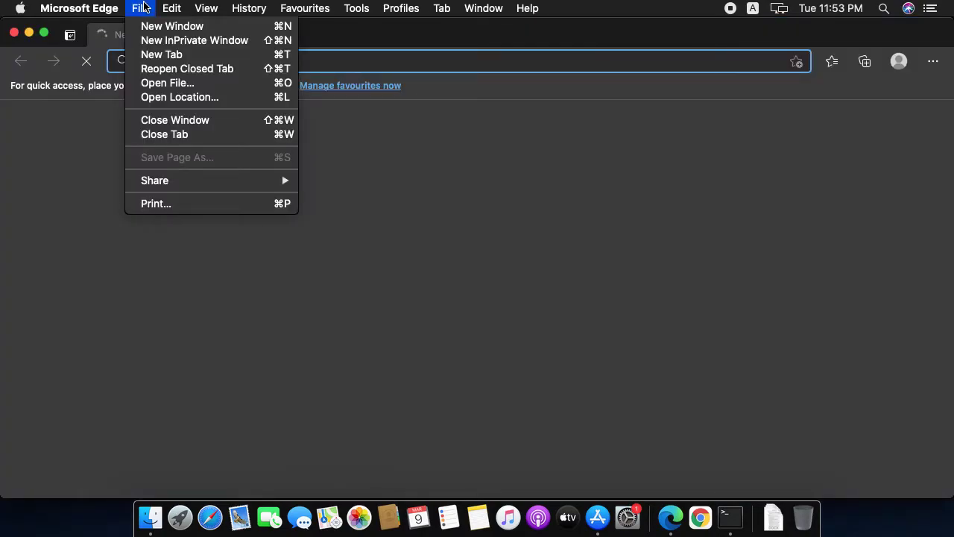
mouse_move(167, 6)
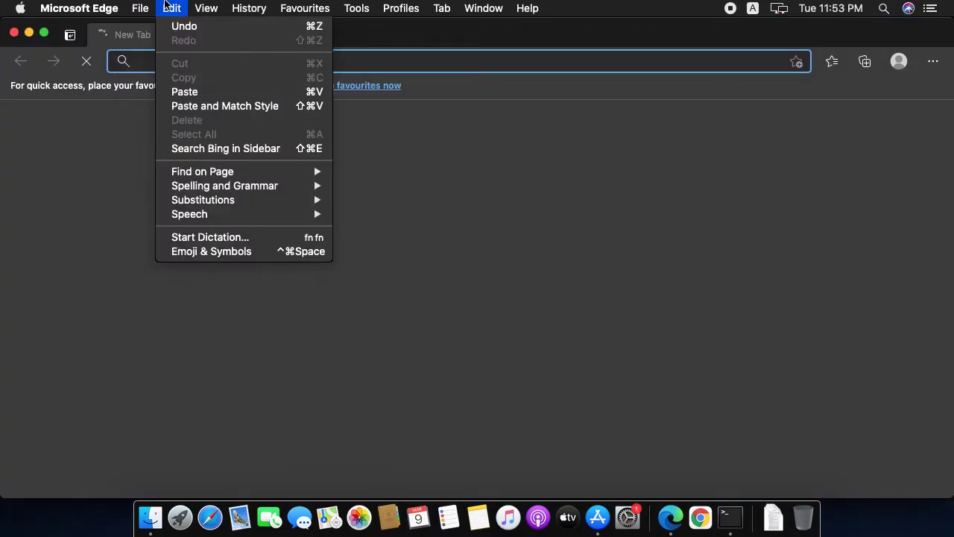
mouse_move(203, 6)
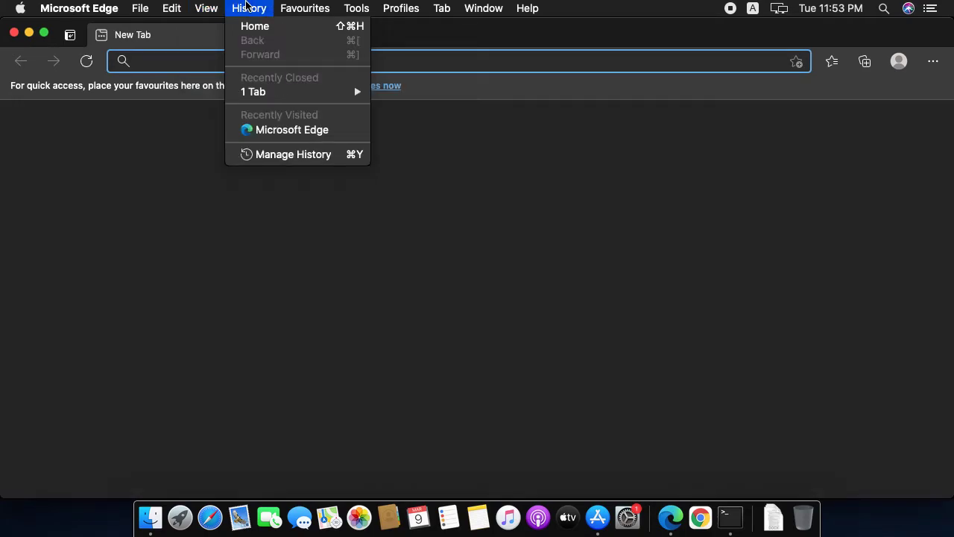
mouse_move(305, 6)
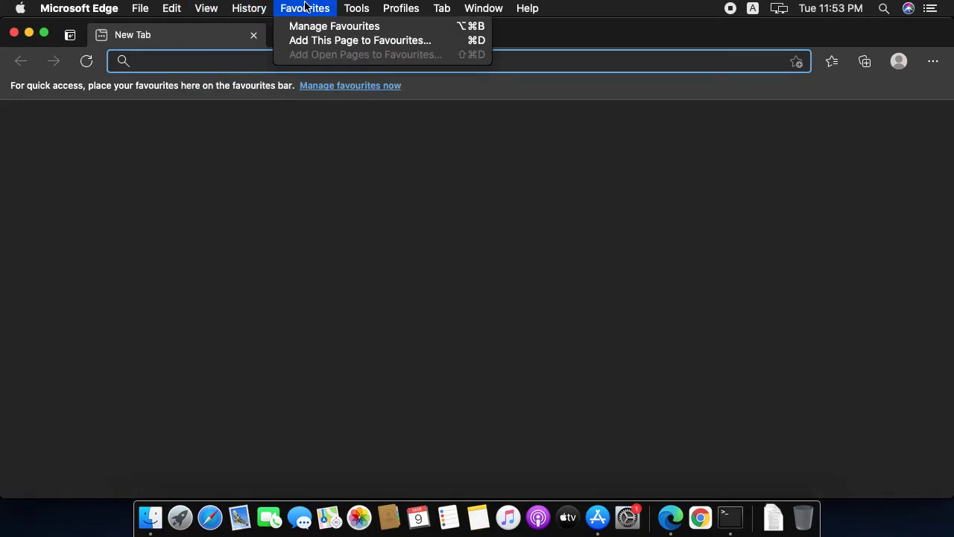
mouse_move(356, 7)
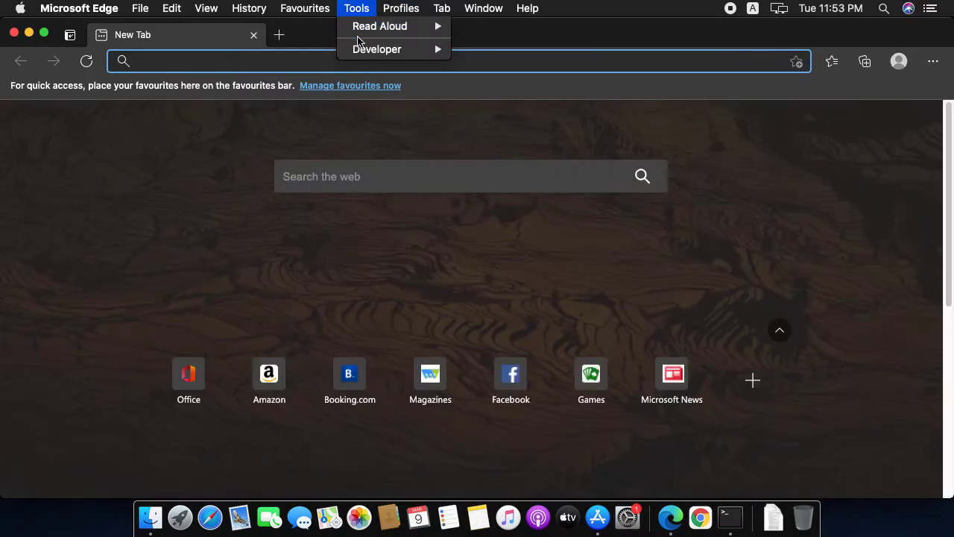
mouse_move(386, 7)
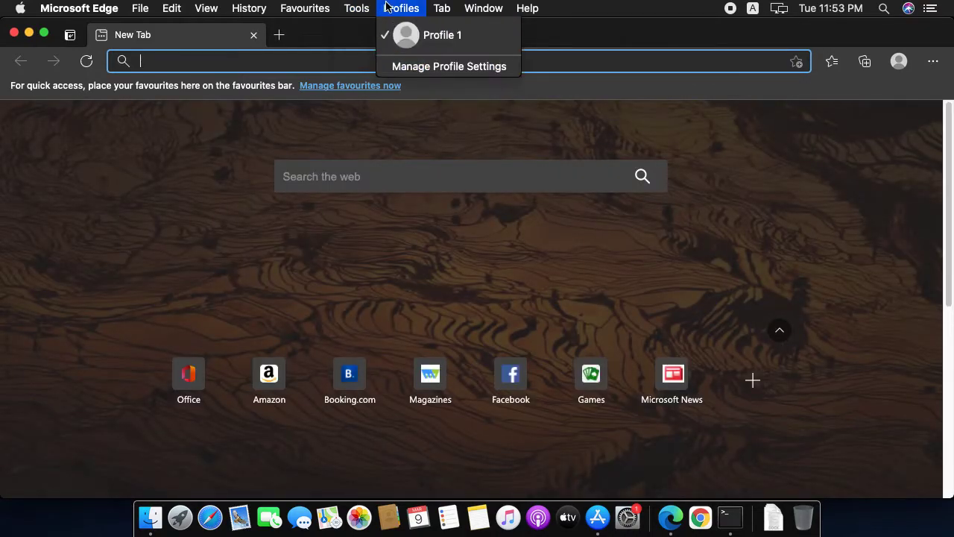
mouse_move(445, 7)
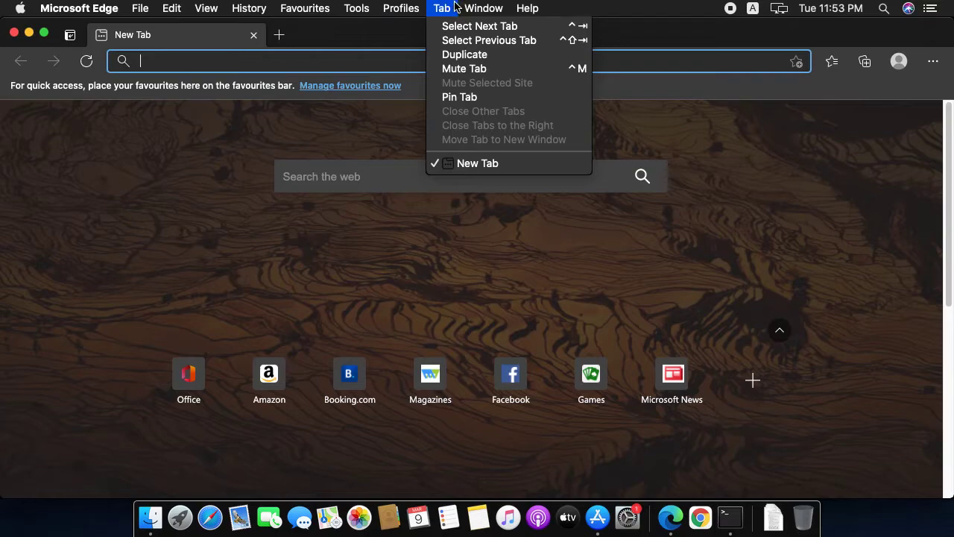
mouse_move(481, 7)
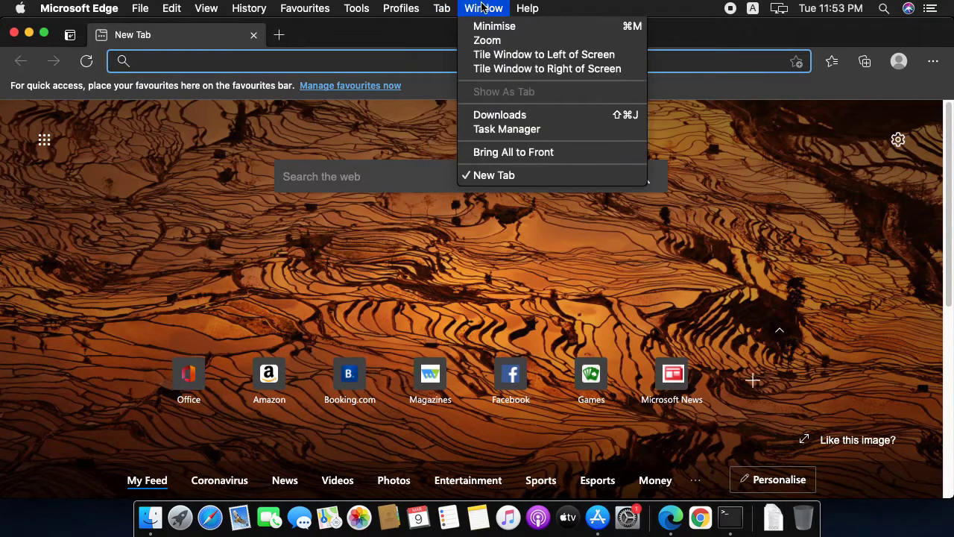
mouse_move(520, 7)
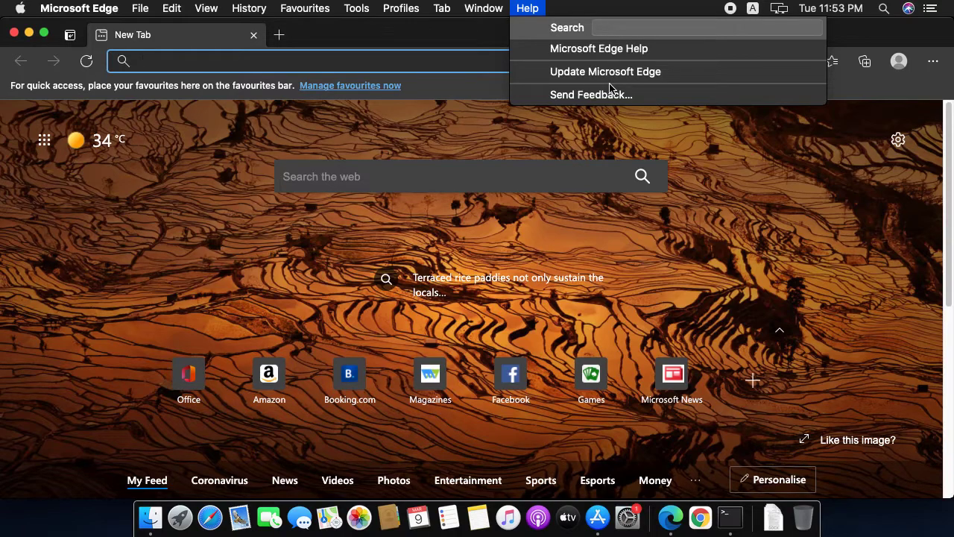
click(730, 77)
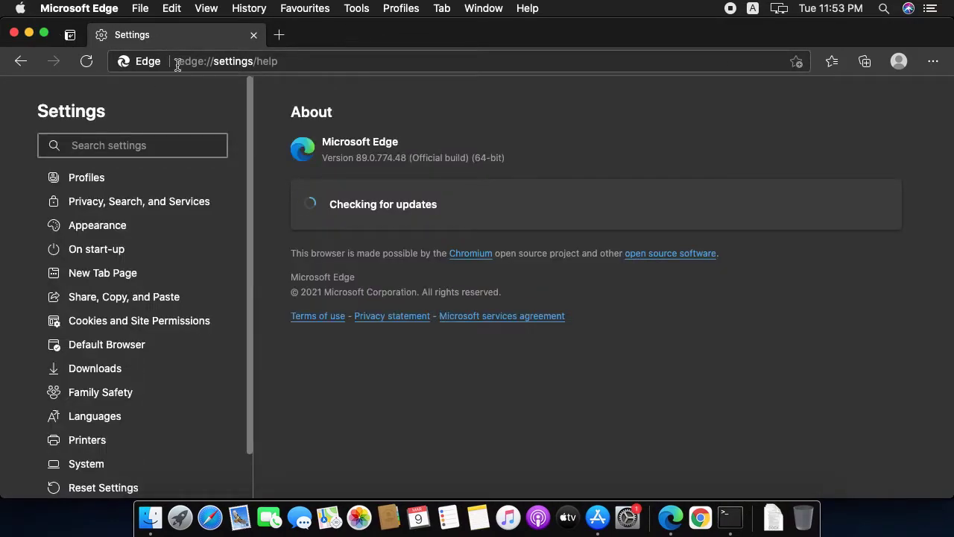
Replace the settings page address with a web search for "identify my OS".
click(139, 63)
click(274, 66)
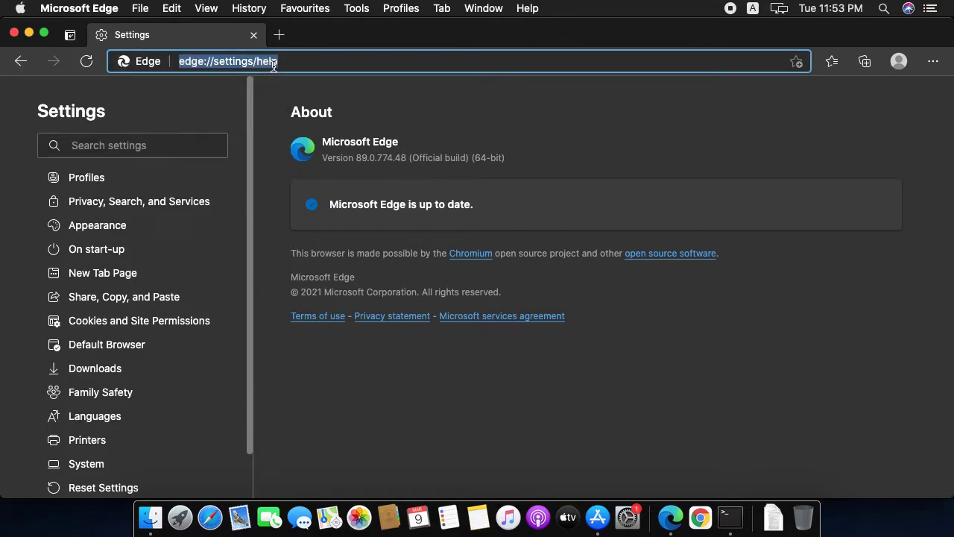
key(BackSpace)
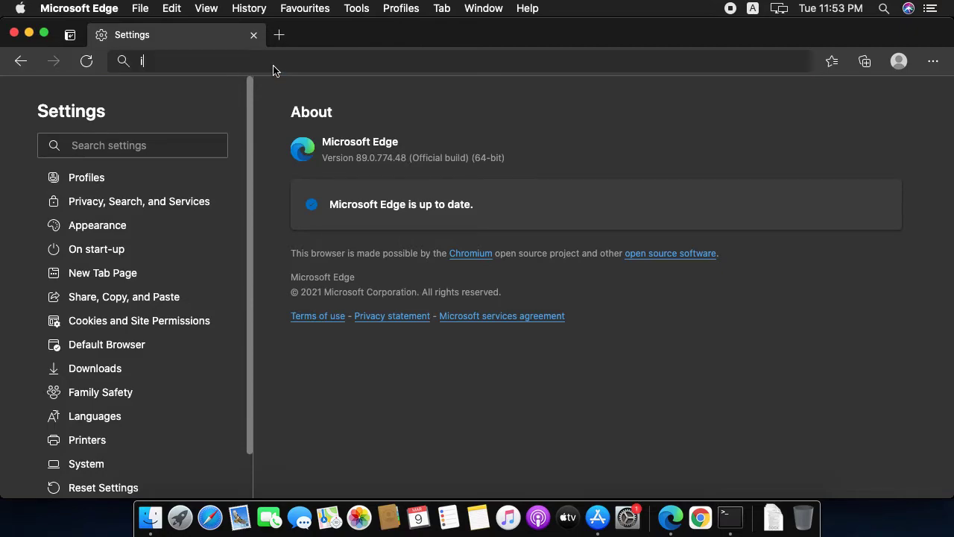
text(identify my OS)
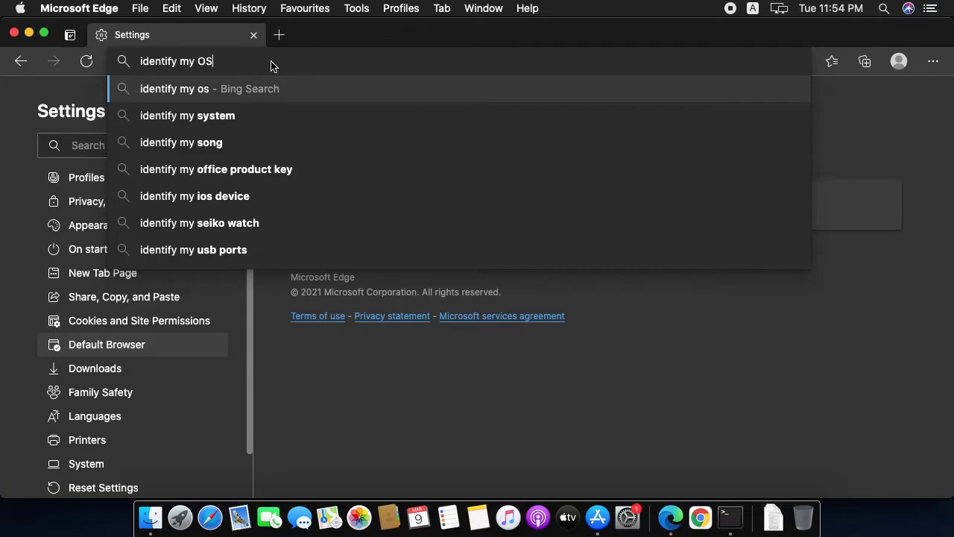
key(Return)
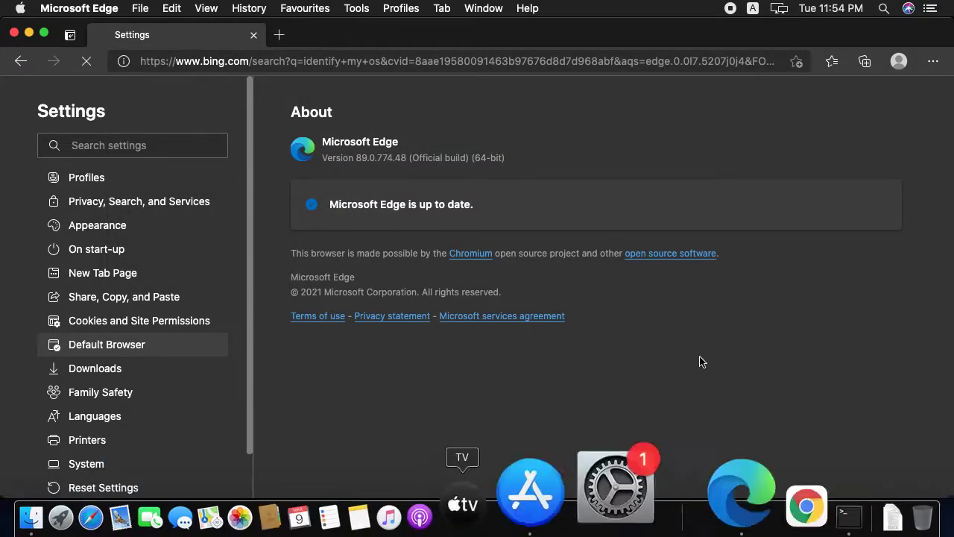
Check the keyboard input source options and highlight "Windows key" in the first search result.
click(754, 8)
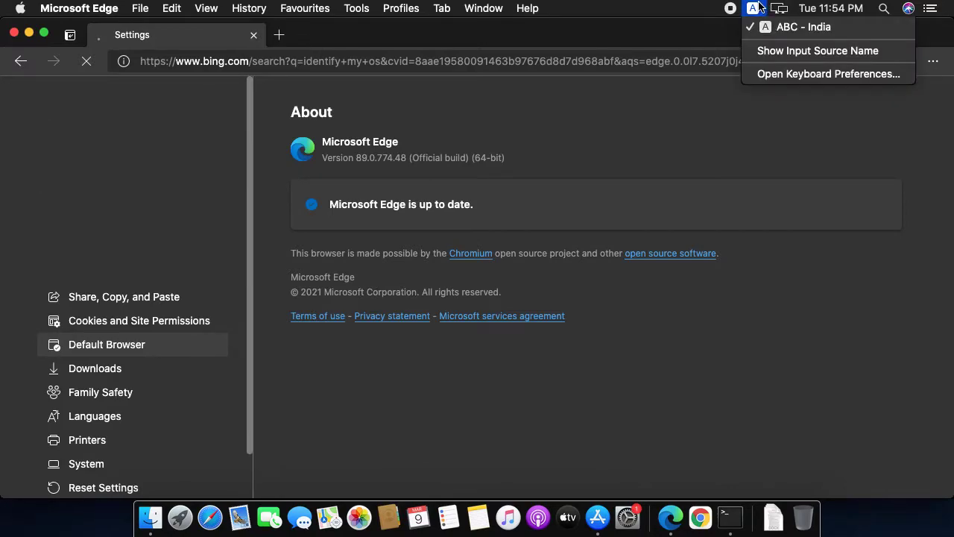
click(755, 7)
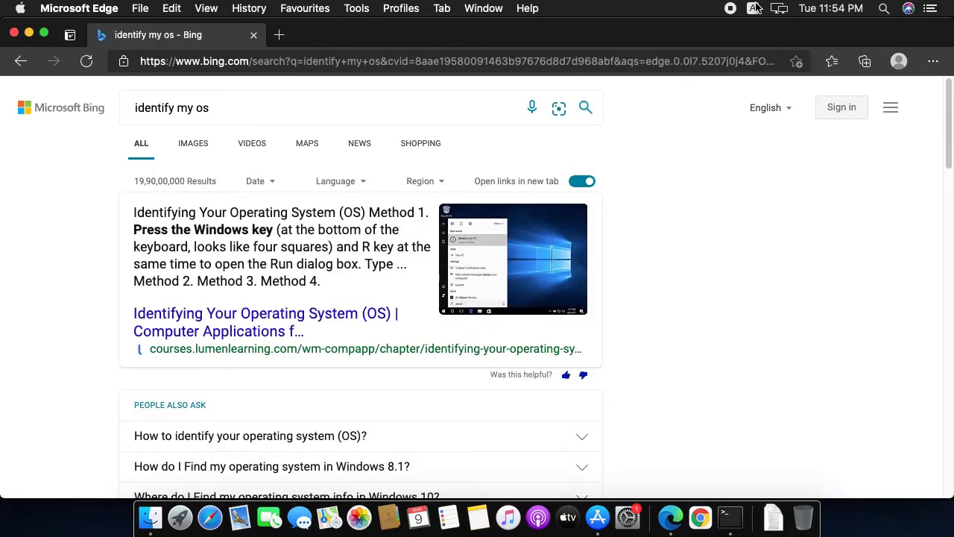
click(209, 95)
drag(194, 229, 272, 228)
click(16, 530)
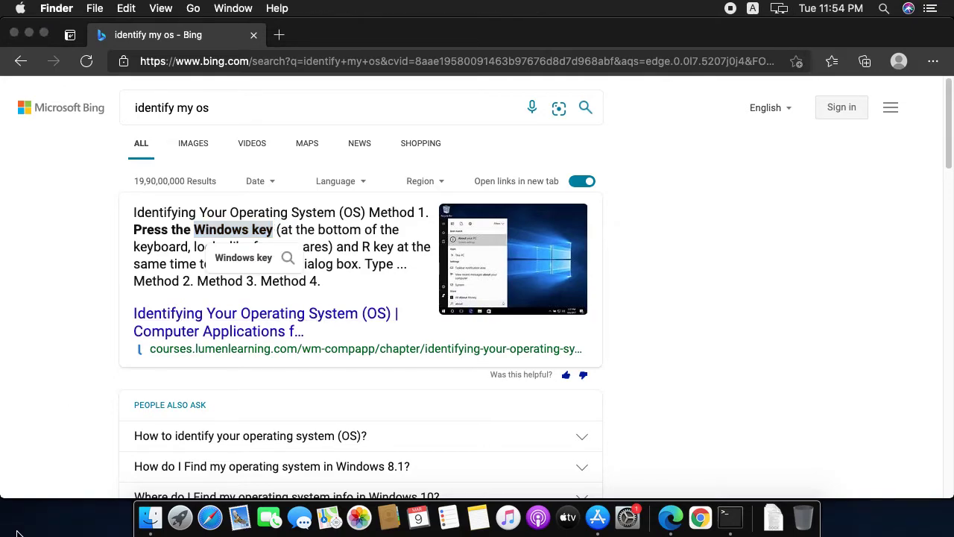
click(168, 289)
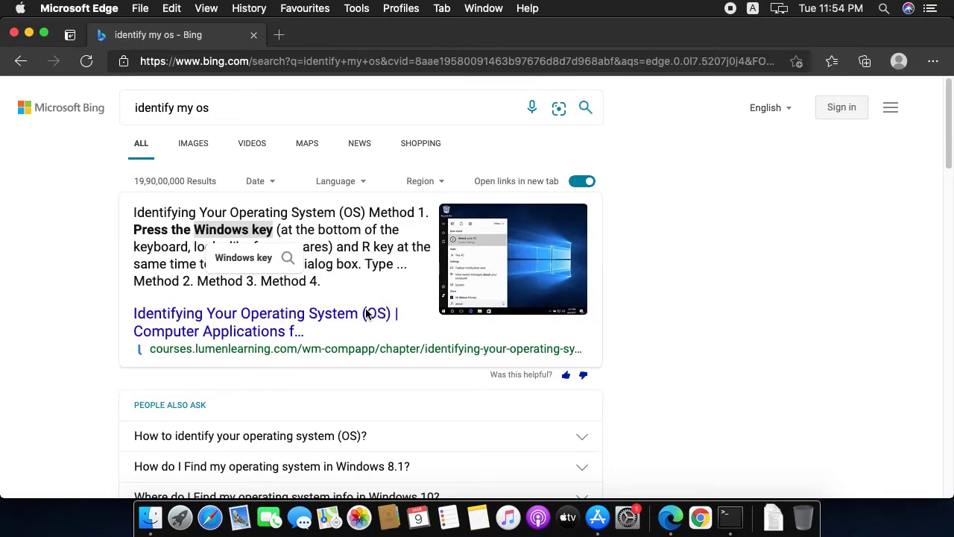
Highlight the OS version number on the What's my OS? page from the search results, and close both tabs.
scroll(458, 314, down, 5)
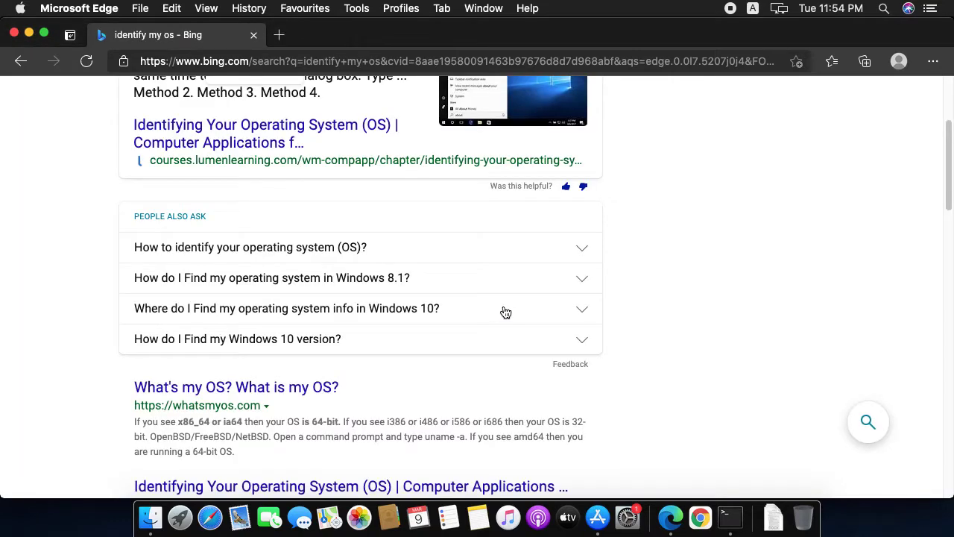
click(220, 399)
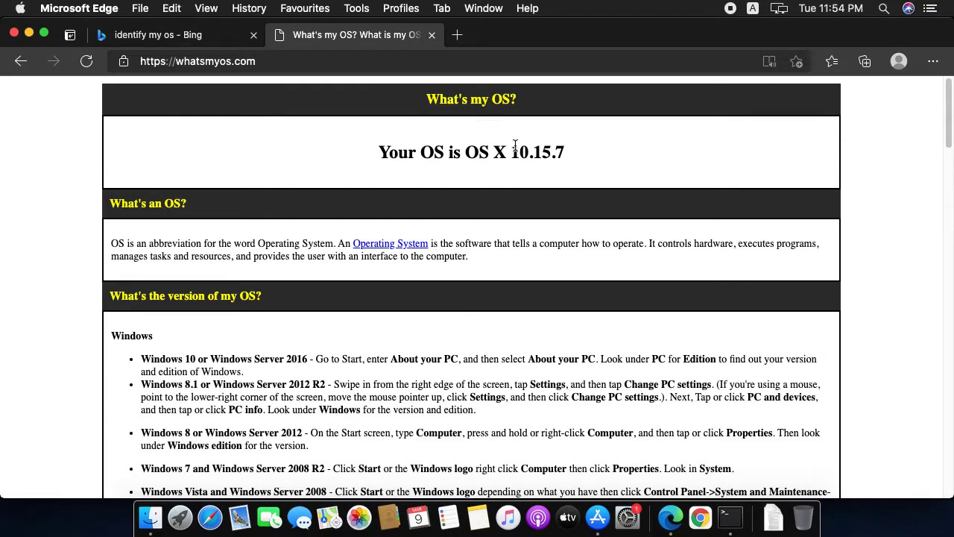
drag(512, 148, 572, 152)
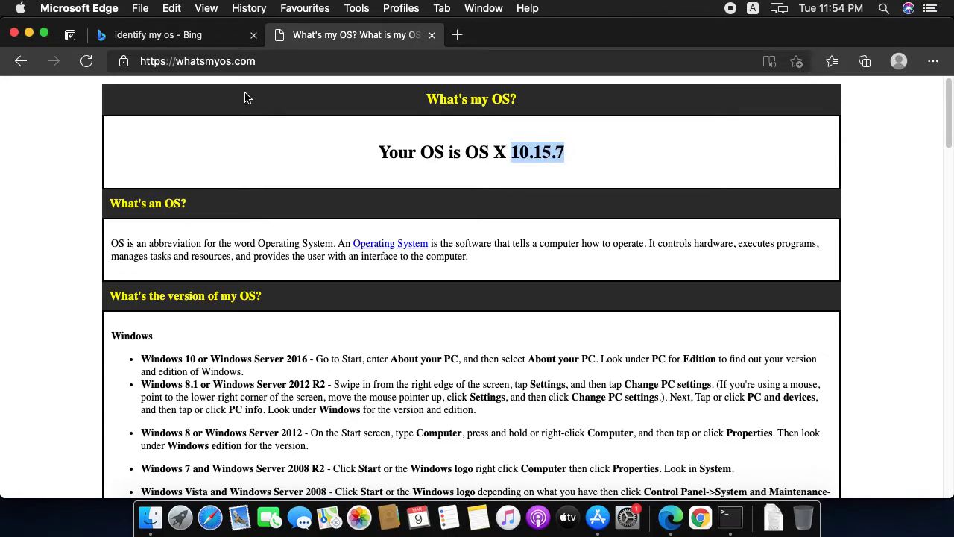
click(254, 35)
click(252, 36)
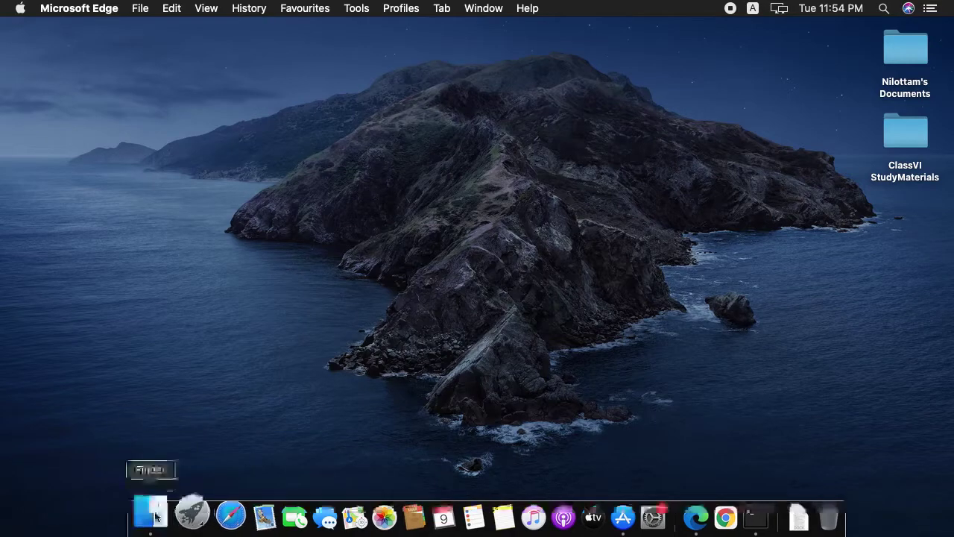
Search Launchpad for "text" and open a blank document in TextEdit.
click(193, 511)
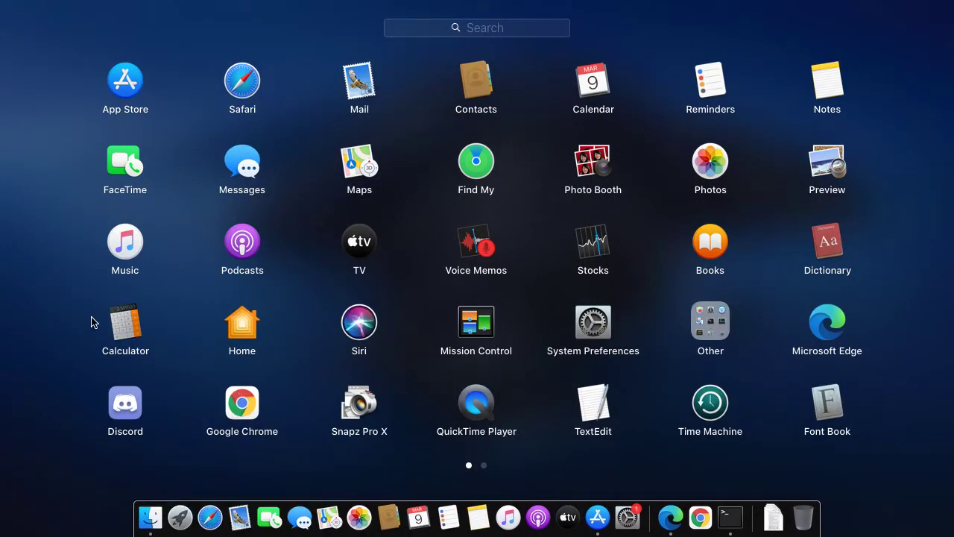
text(no)
key(BackSpace)
key(BackSpace)
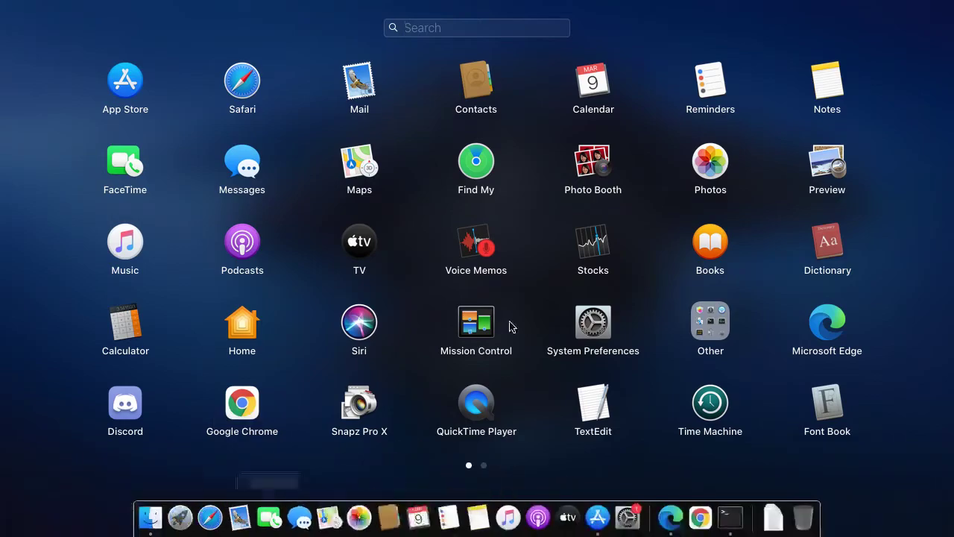
text(text)
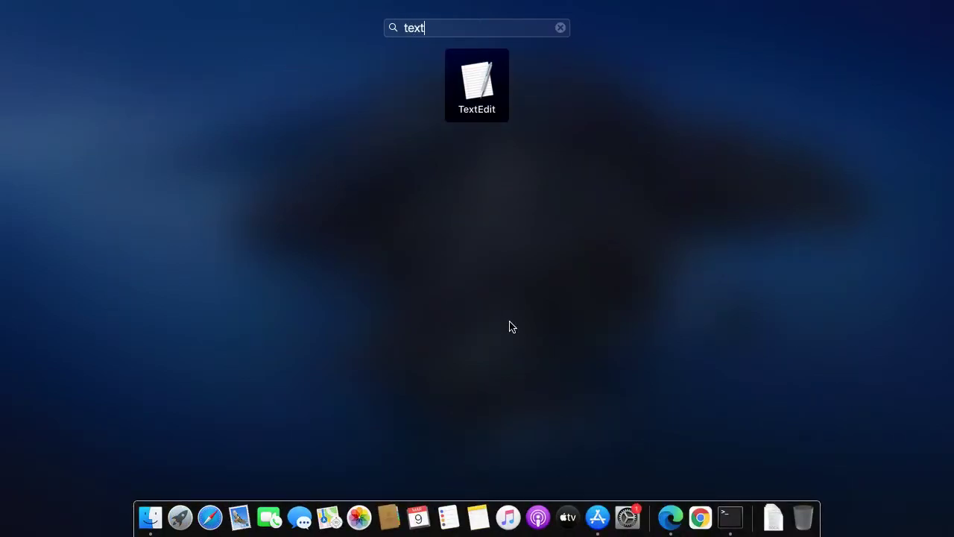
key(Return)
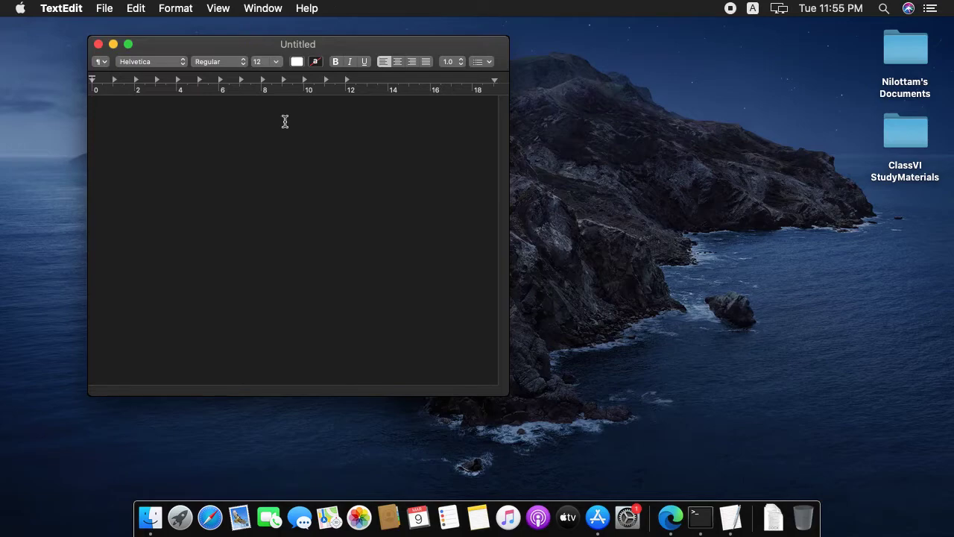
Write "SO BYE GUYS!!" signed with the author's full name and an exclamation mark, and minimise the document window.
text(SO BYE GUYS!!)
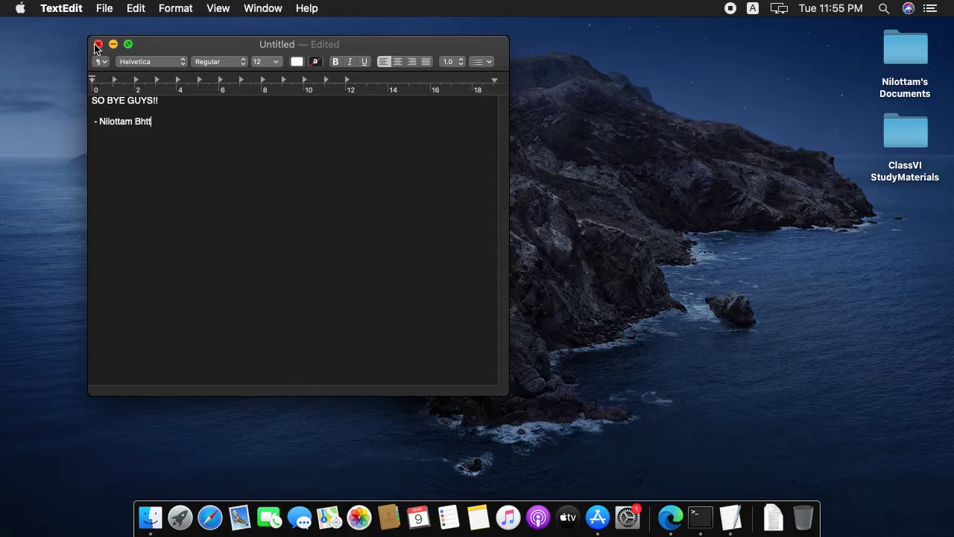
key(BackSpace)
key(BackSpace)
key(BackSpace)
key(BackSpace)
key(BackSpace)
text(Nilottam BHATTACHAER)
text(!)
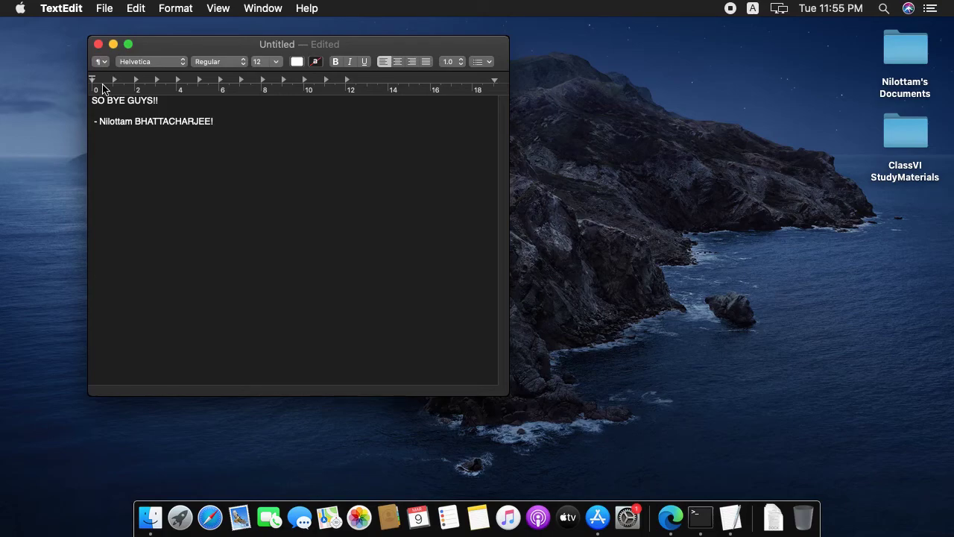
click(113, 44)
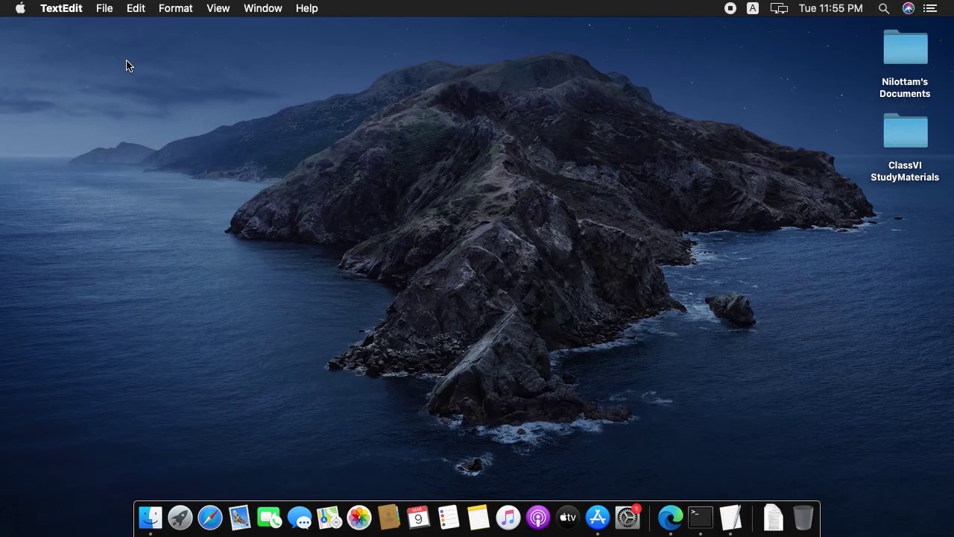